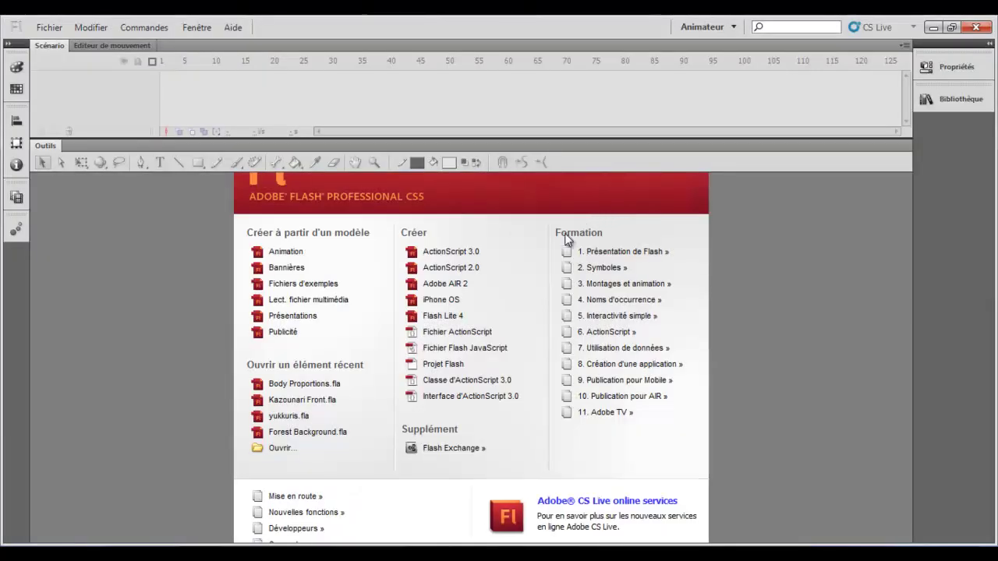
Open the Body Proportions.fla document.
left_click(319, 384)
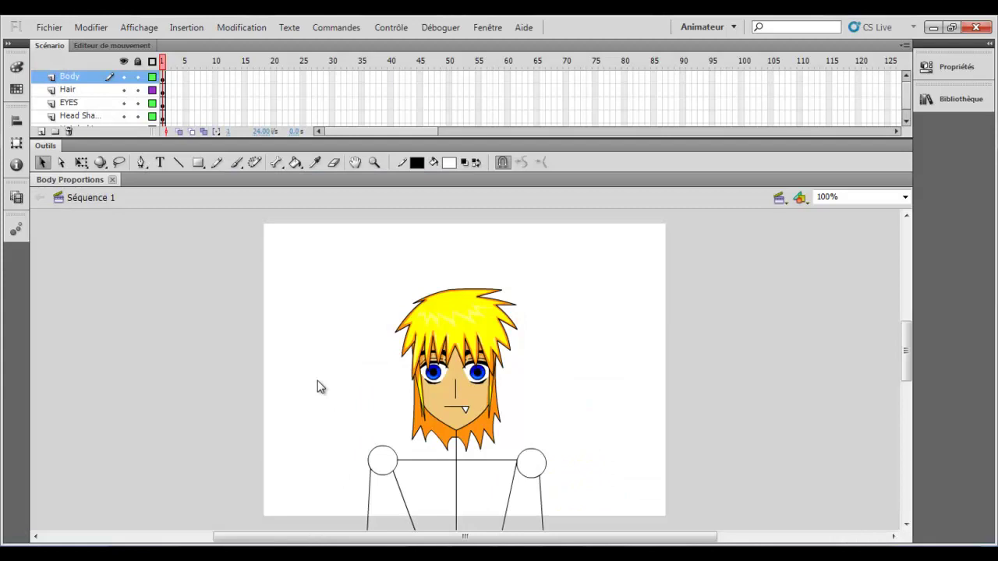
scroll(463, 250, "down", 3)
scroll(463, 249, "up", 1)
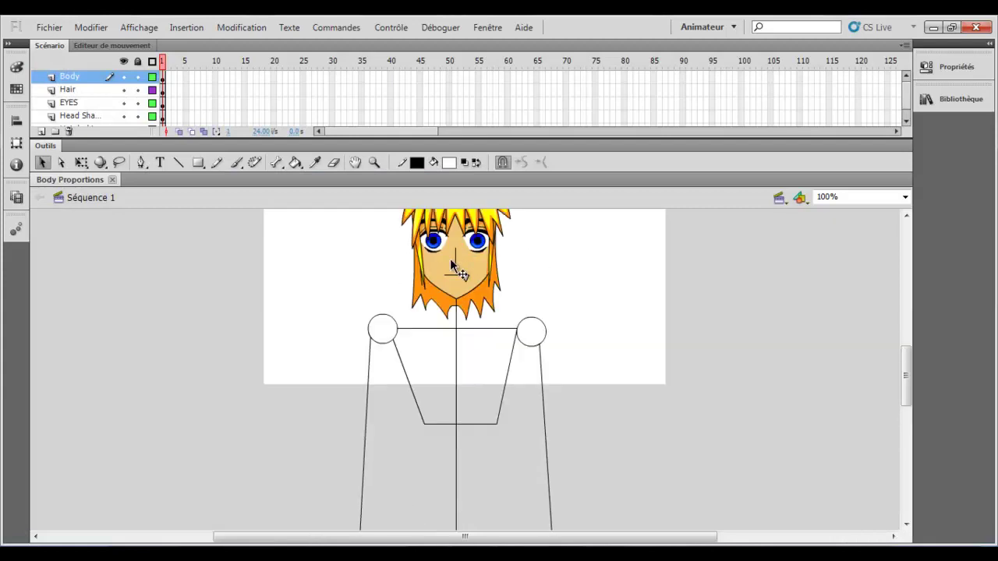
Add a new layer above Body and rename it from Calque 1 to ARM R U.
left_click(42, 132)
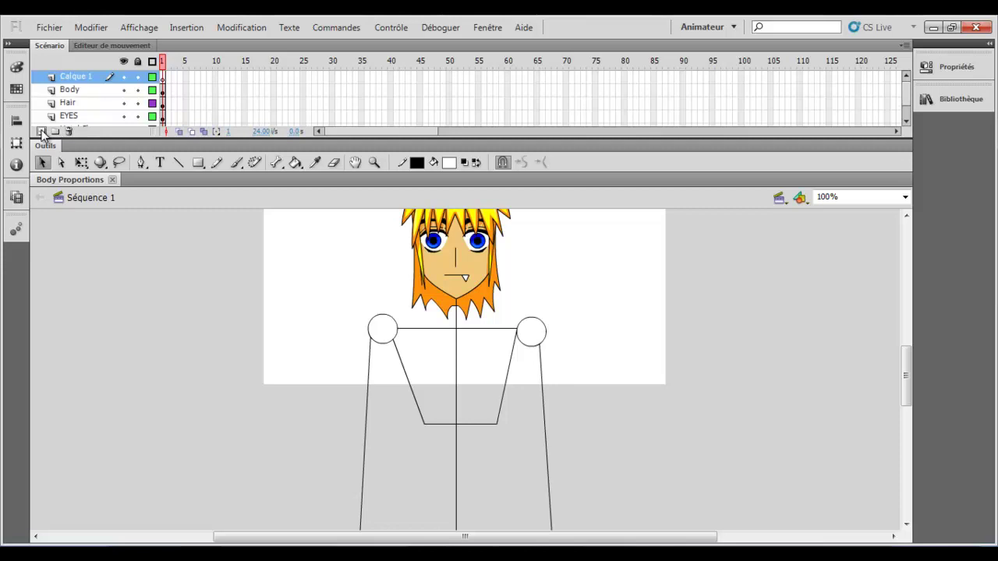
double_click(81, 78)
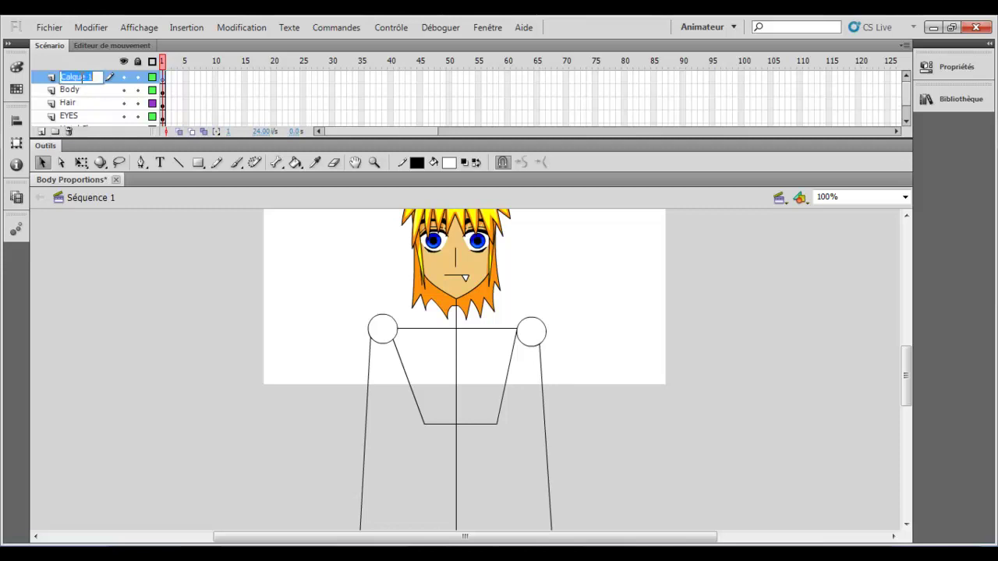
key("BackSpace")
type("ARM RIGHT=")
left_click(56, 79)
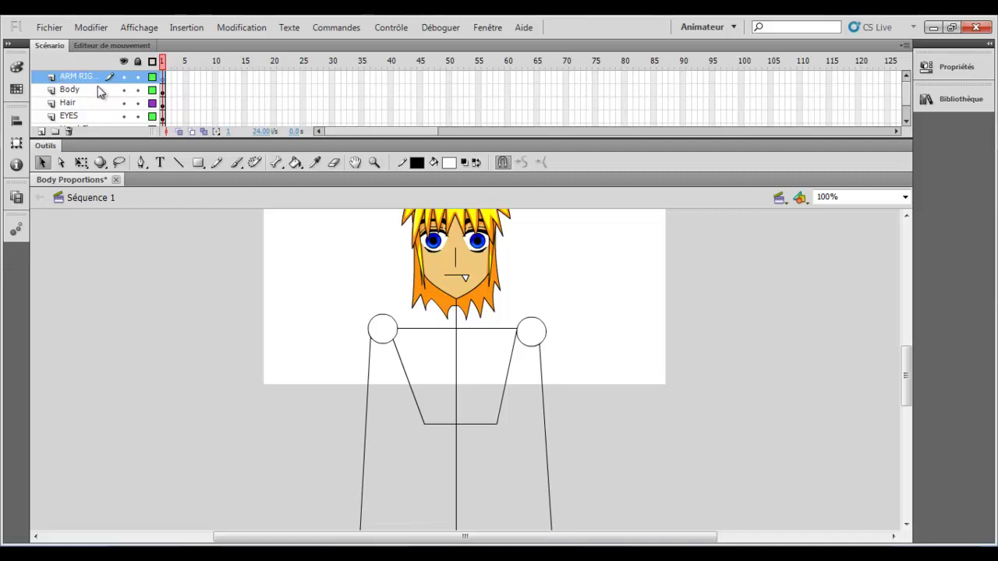
left_click(178, 164)
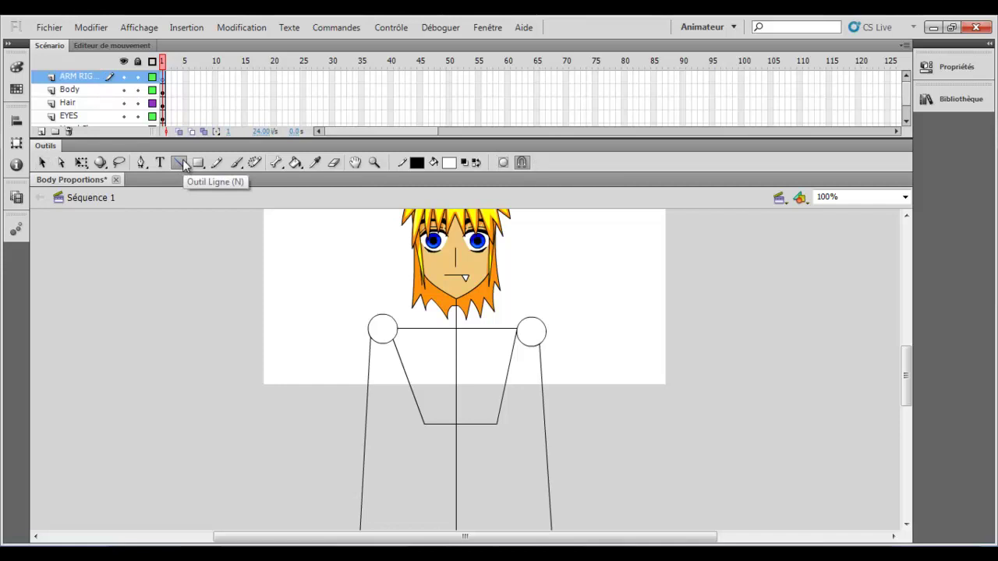
left_click(42, 162)
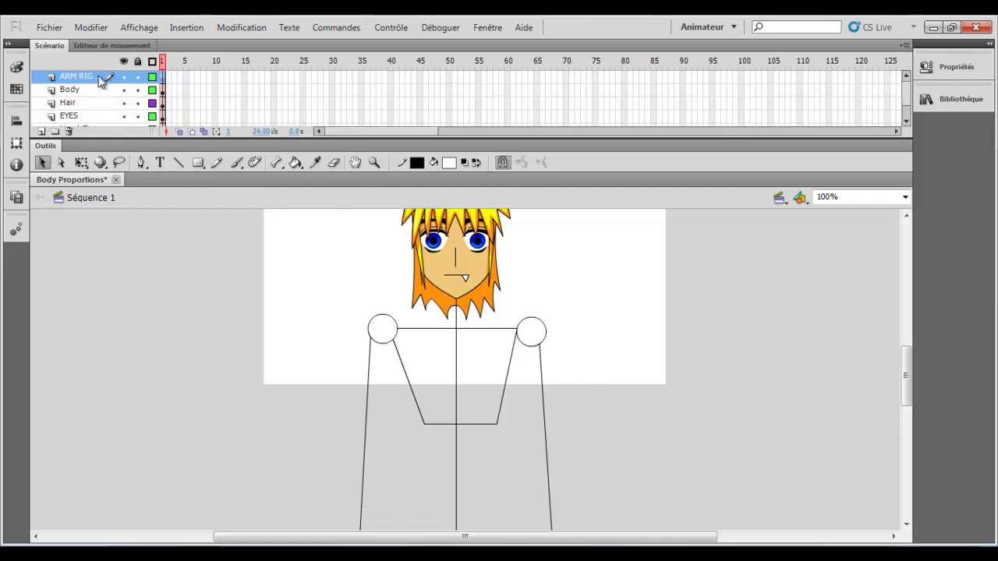
double_click(100, 82)
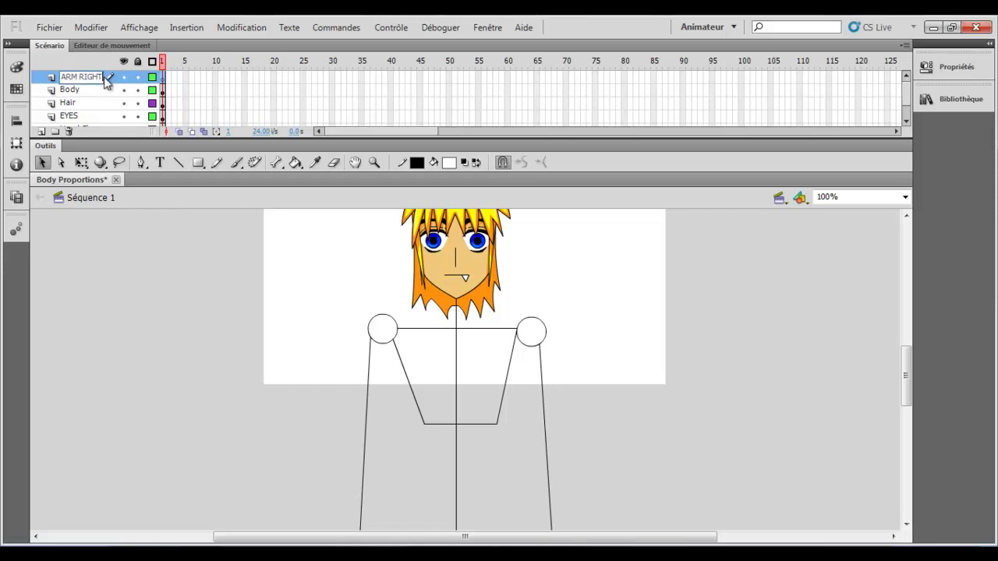
type("L")
left_click_drag(81, 72, 96, 85)
type("RIGHT U")
type(" U")
Copy the right shoulder circle from Body and paste it in place on ARM R U.
left_click(51, 81)
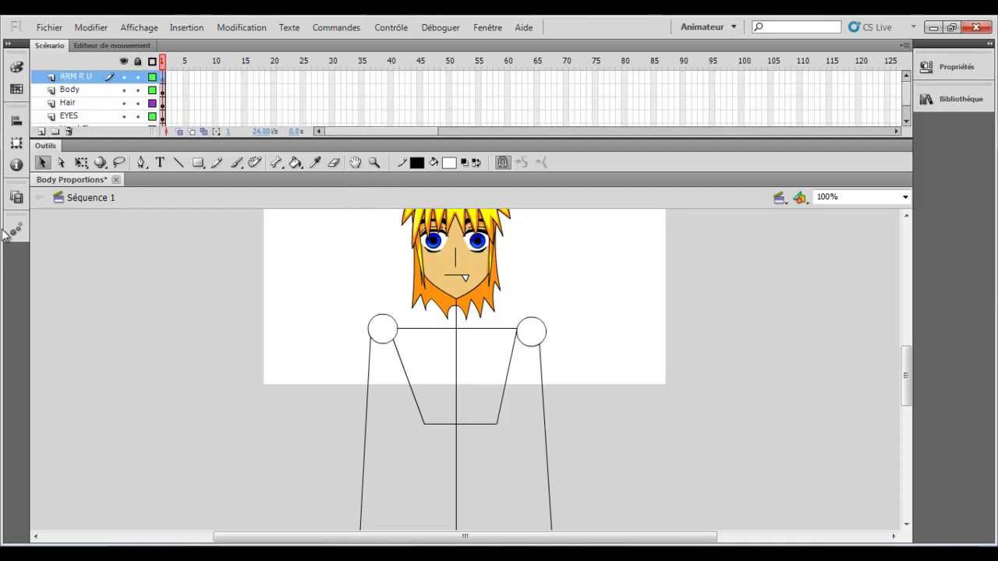
left_click(524, 342)
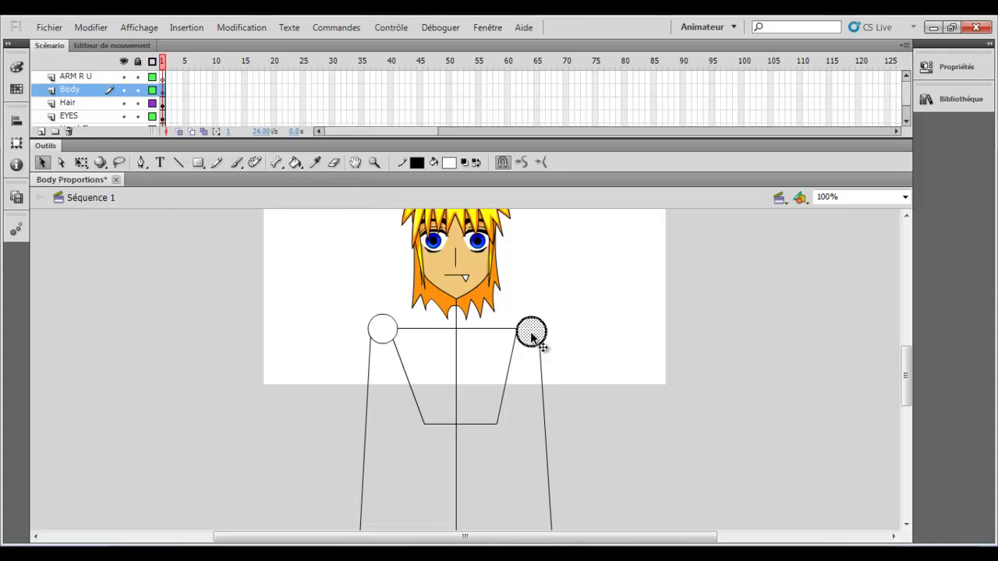
right_click(530, 336)
left_click(577, 278)
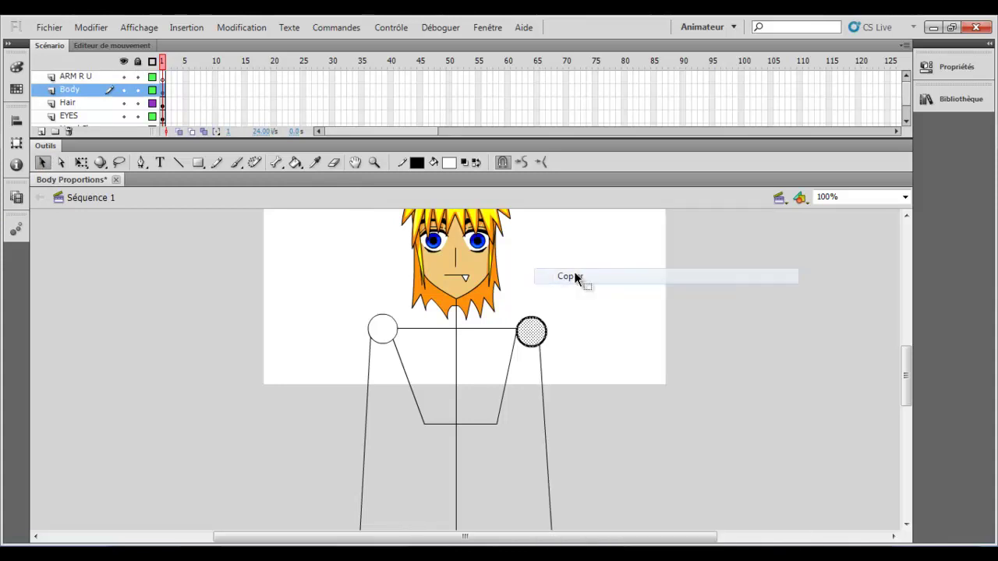
left_click(86, 76)
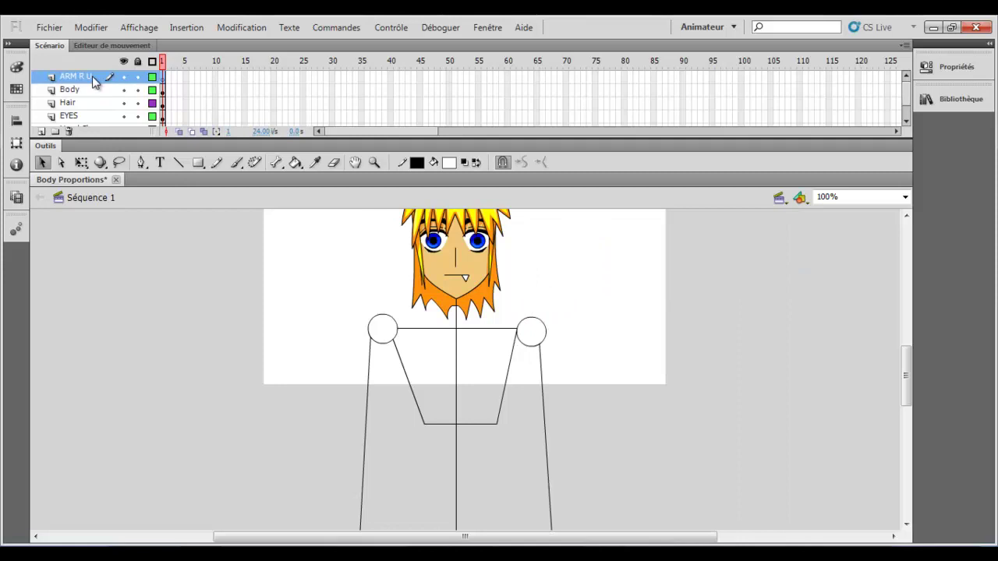
right_click(561, 302)
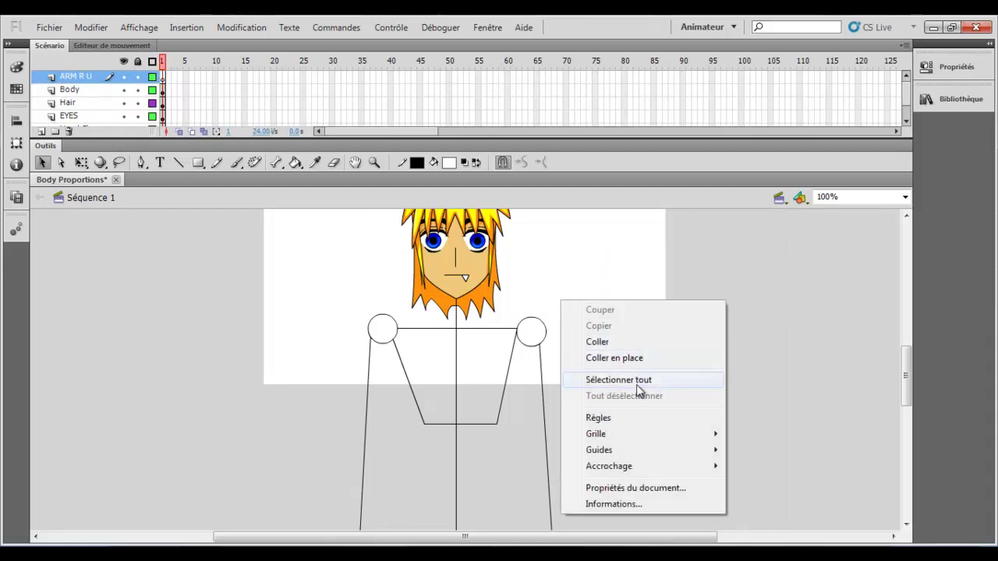
left_click(624, 358)
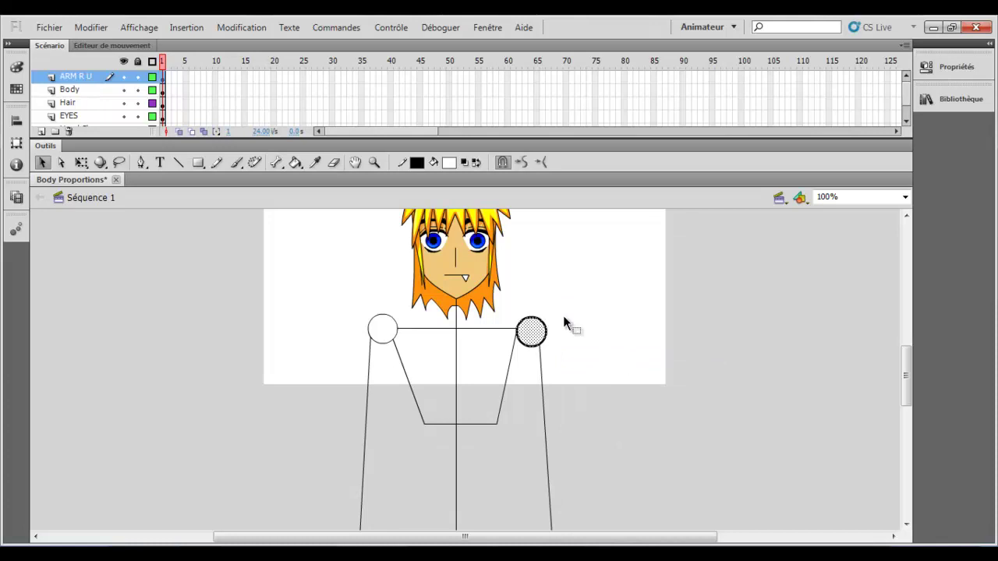
Draw a straight upper-arm line down from the right shoulder circle.
left_click(178, 162)
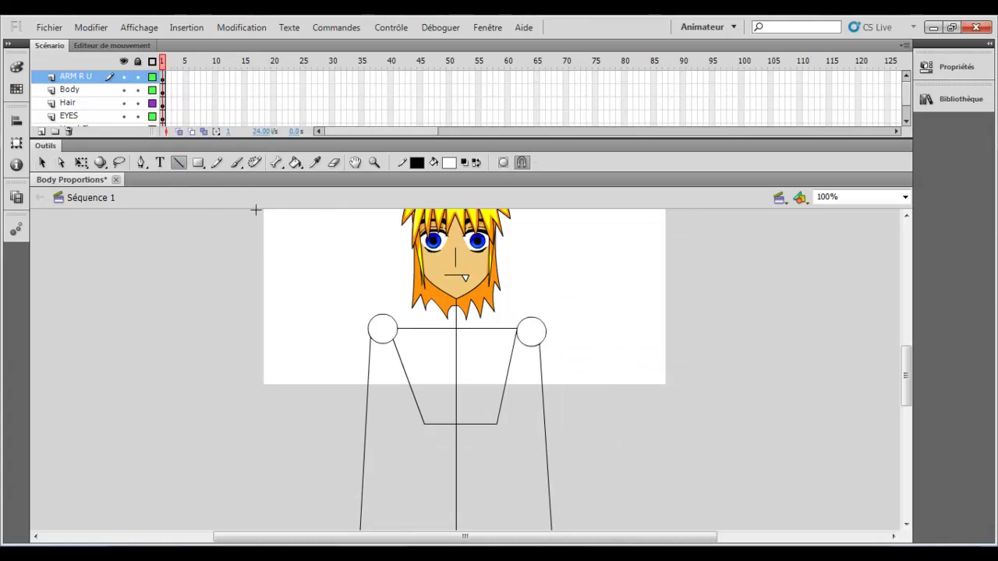
scroll(537, 335, "down", 2)
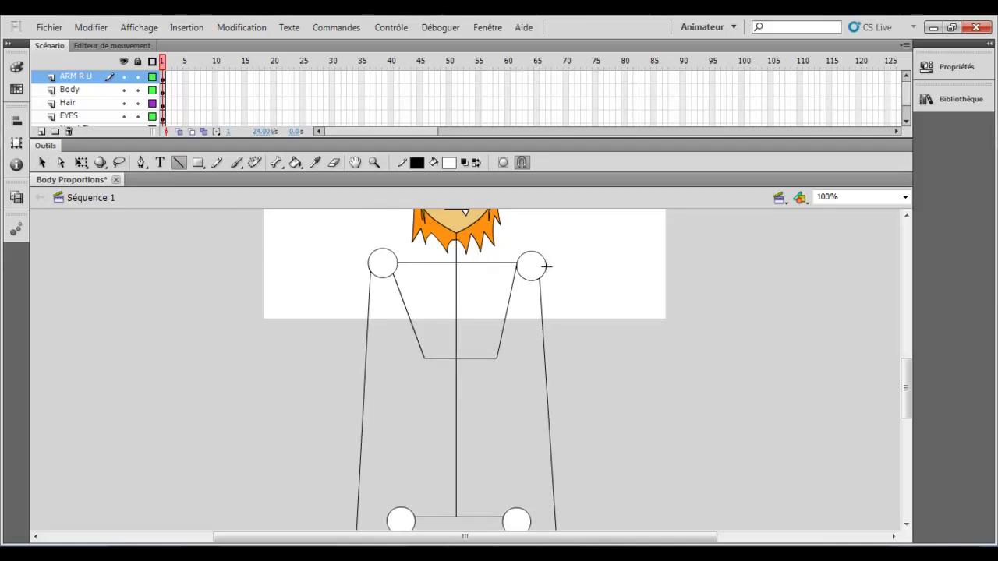
left_click_drag(546, 267, 556, 416)
Paste another circle copy and move it to the arm line's lower end as the elbow.
scroll(558, 410, "down", 6)
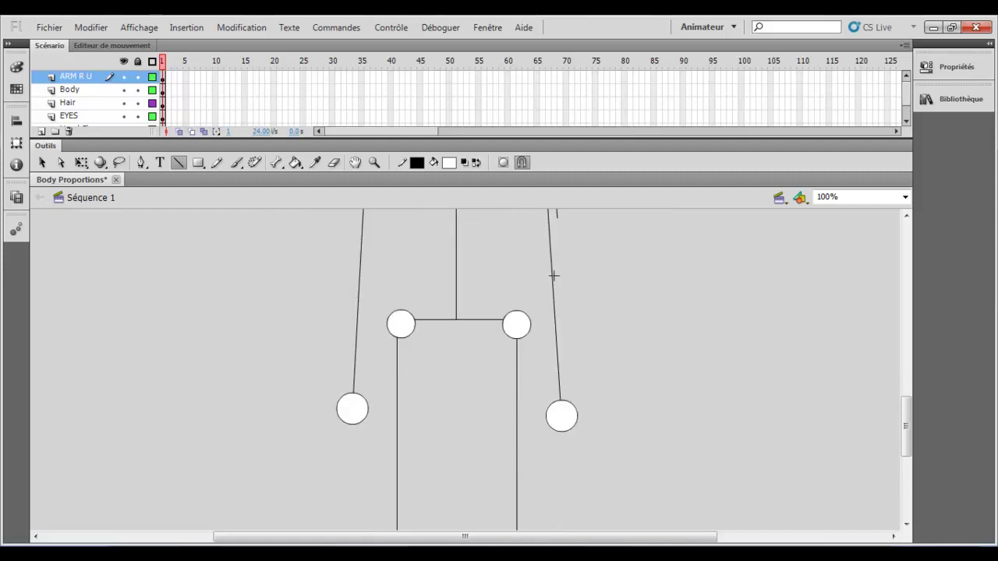
scroll(555, 274, "up", 4)
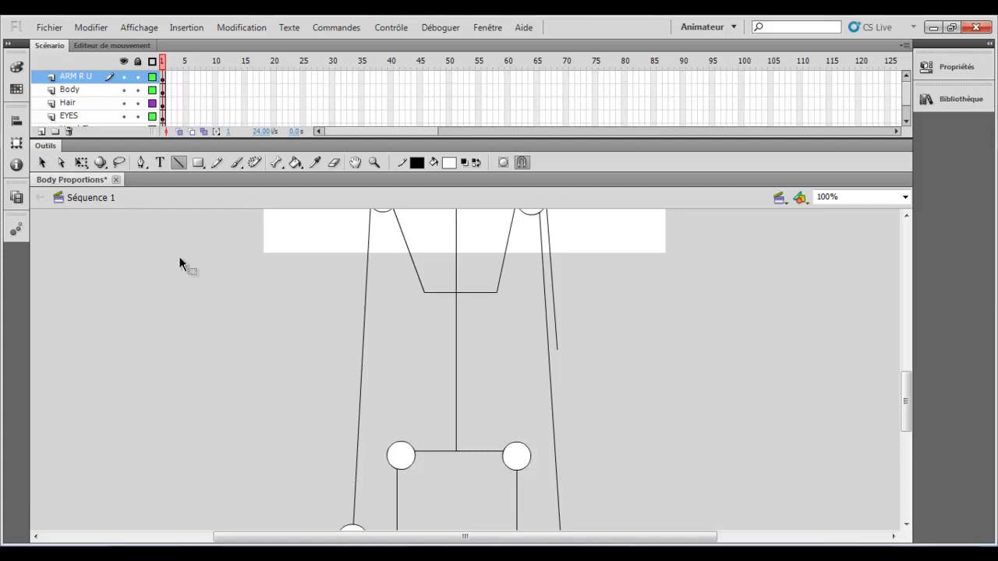
scroll(551, 318, "up", 4)
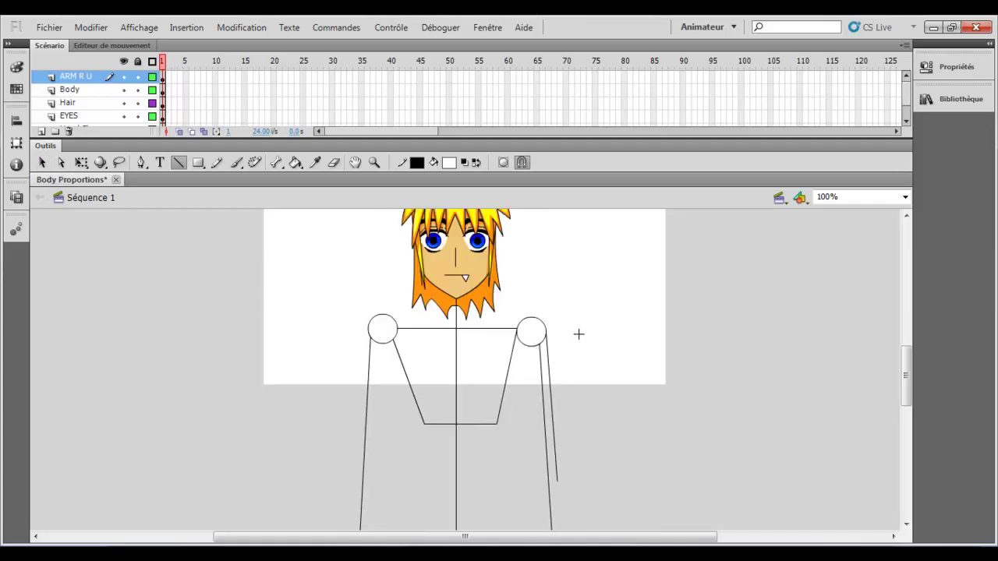
key("ctrl+v")
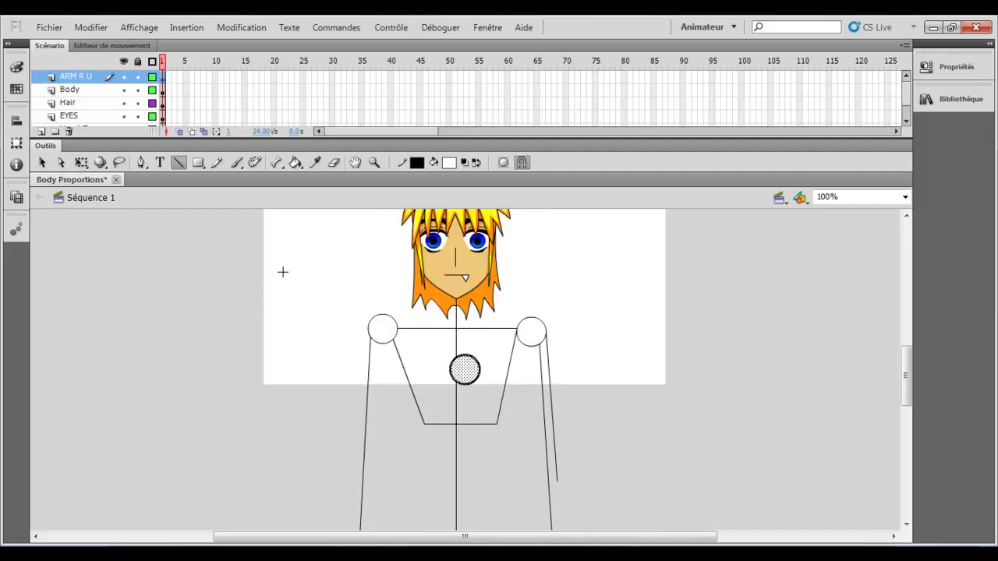
left_click(42, 162)
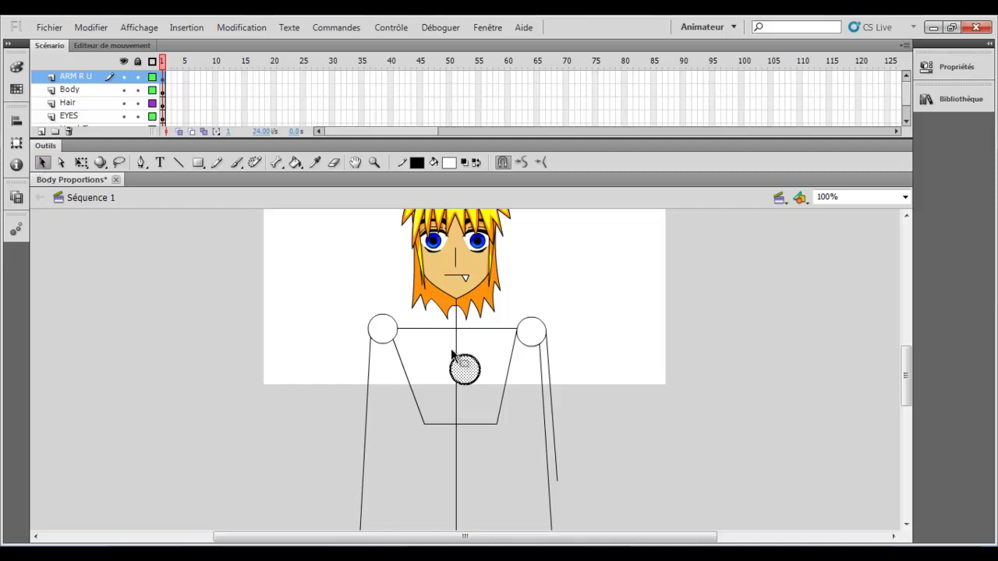
left_click_drag(462, 371, 564, 488)
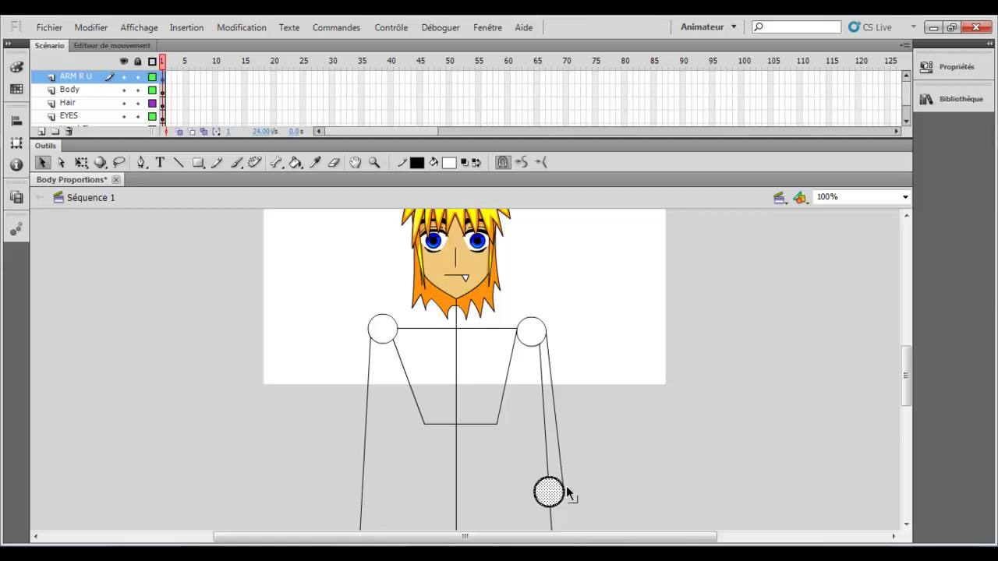
Draw the upper arm's second edge from the elbow circle up to the shoulder.
scroll(594, 445, "down", 3)
left_click(596, 444)
scroll(593, 433, "down", 2)
scroll(590, 434, "up", 8)
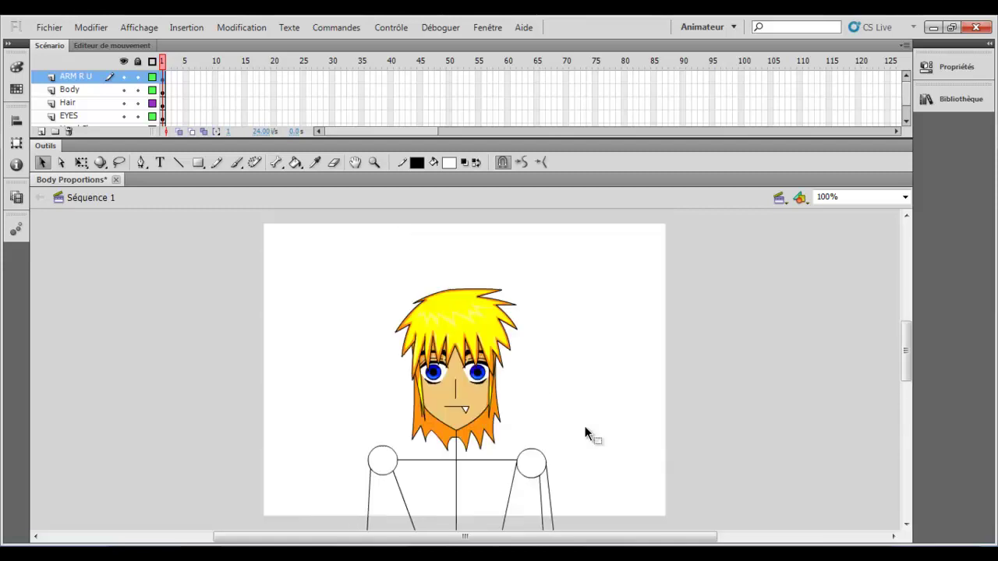
scroll(583, 421, "down", 7)
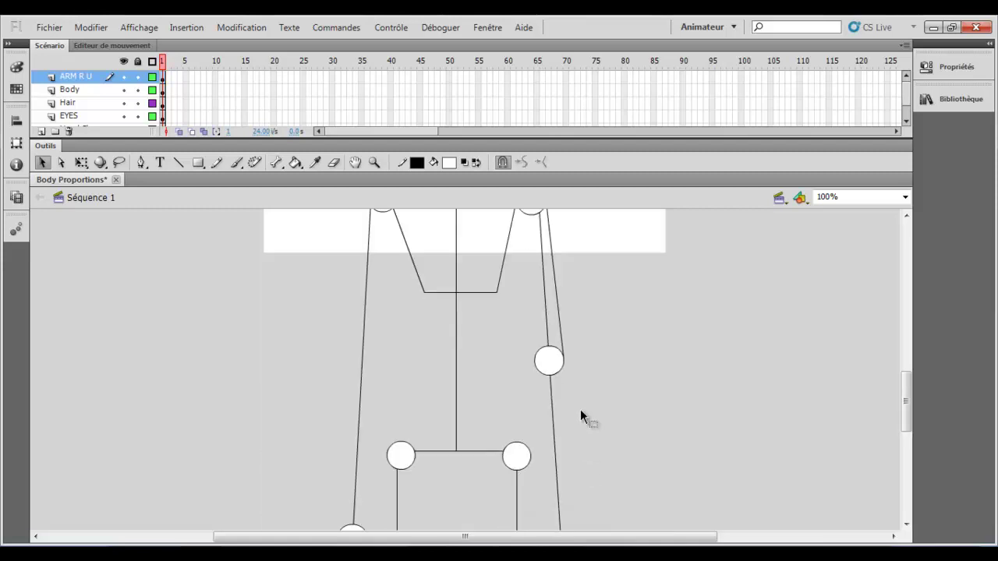
left_click(569, 366)
left_click(507, 343)
left_click(178, 162)
scroll(613, 431, "up", 3)
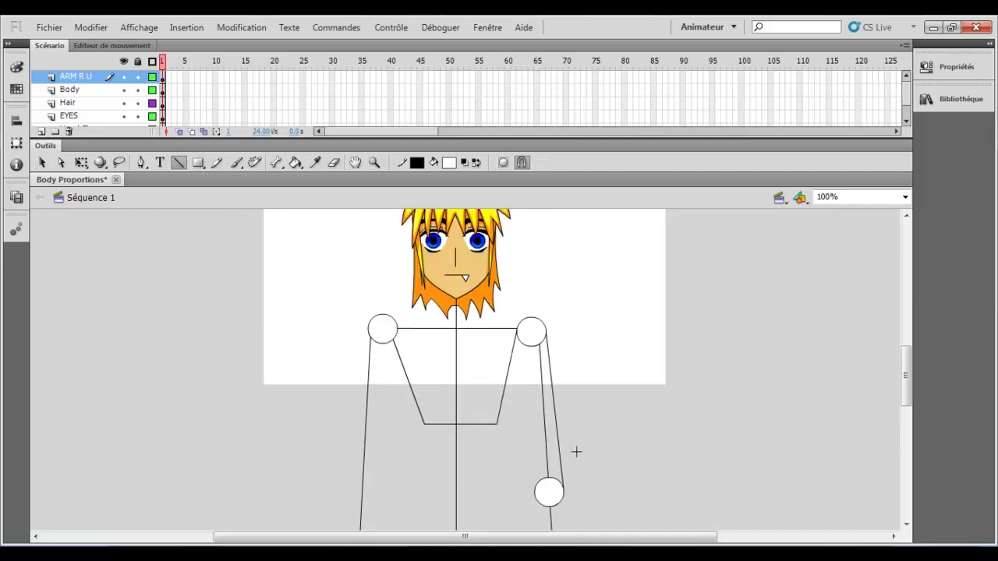
left_click_drag(534, 481, 532, 331)
scroll(560, 318, "down", 5)
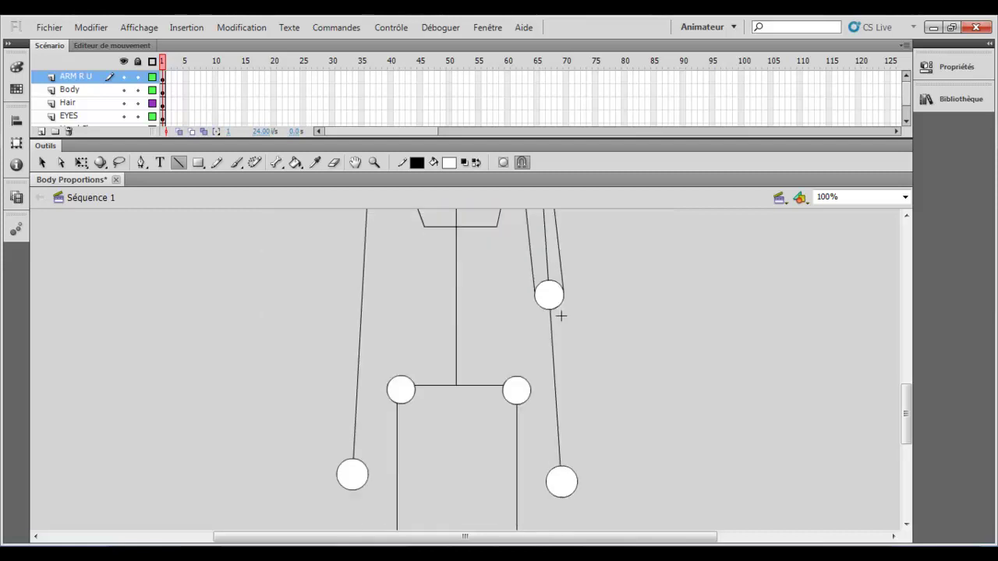
scroll(559, 314, "up", 3)
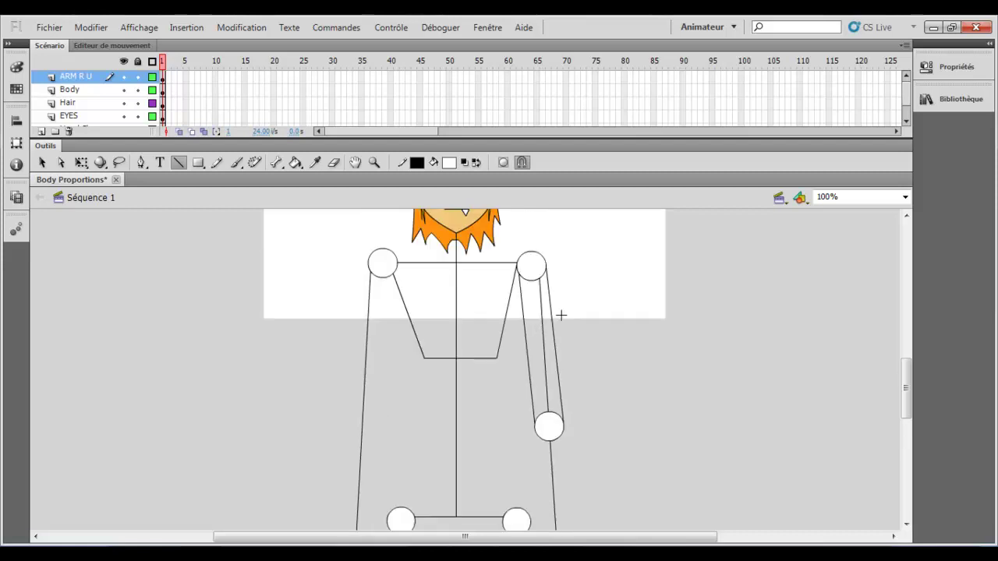
Scroll over the right upper arm outline to check both edges meet the circles.
left_click(43, 162)
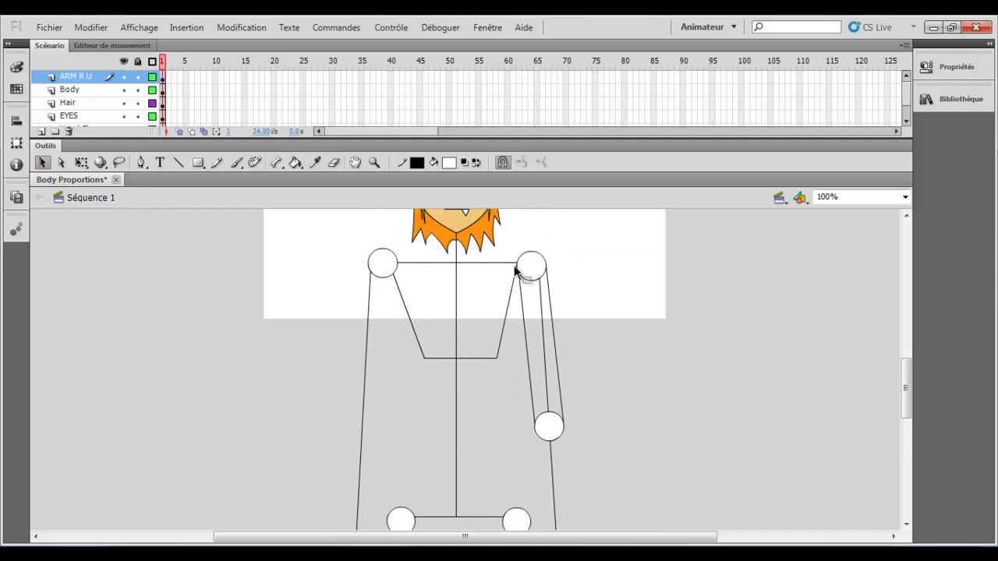
left_click(177, 162)
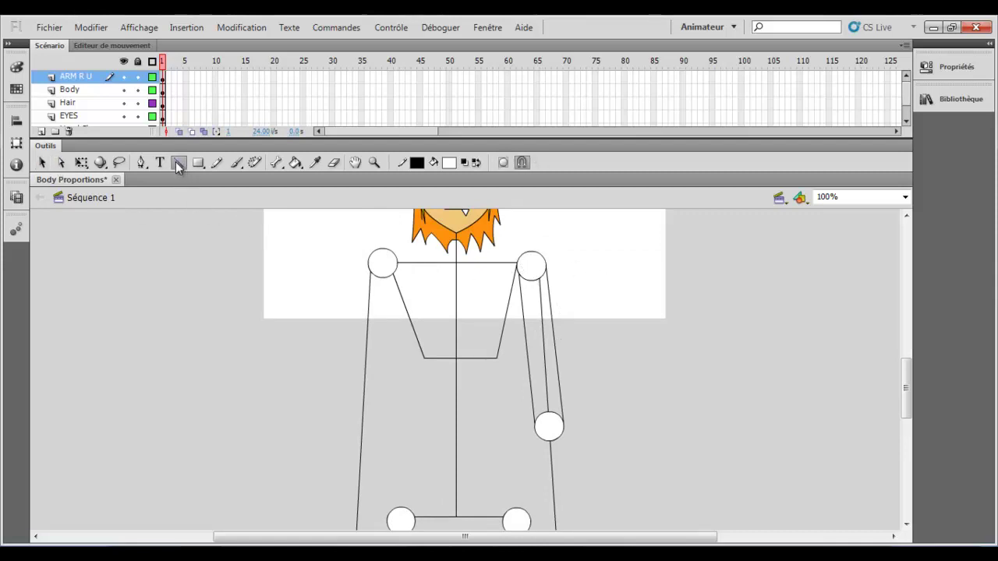
scroll(597, 343, "down", 3)
scroll(597, 345, "up", 2)
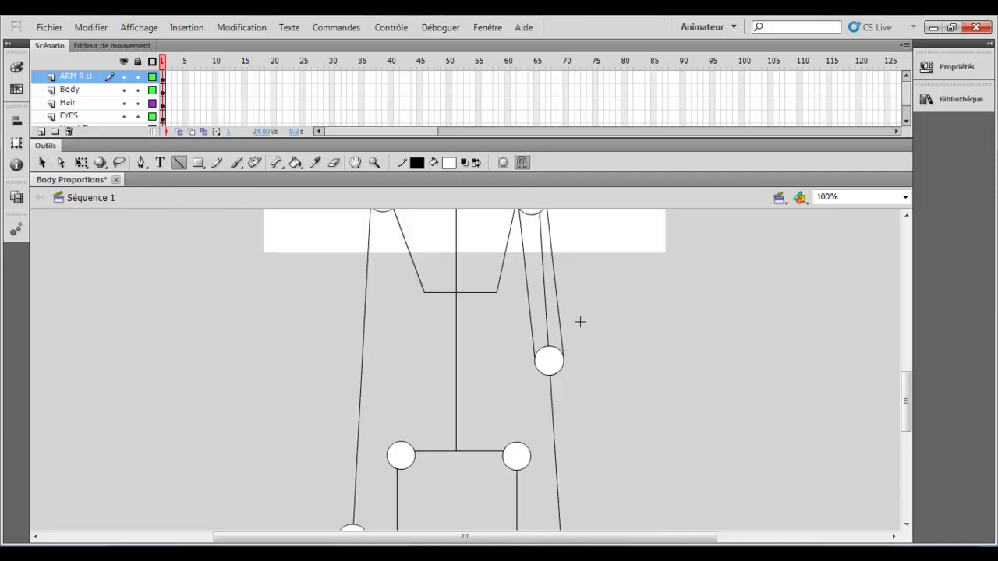
scroll(580, 321, "up", 2)
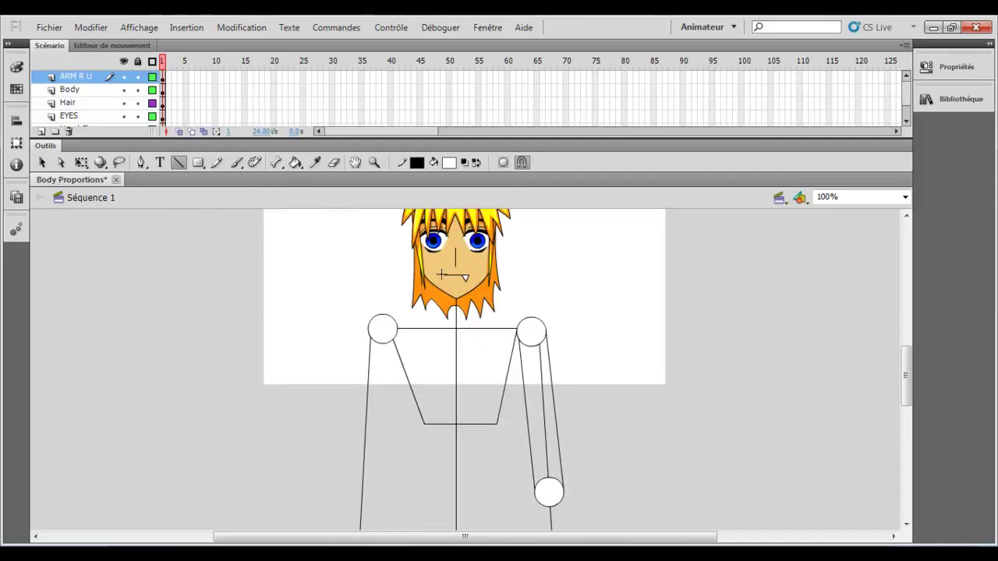
scroll(440, 275, "down", 5)
scroll(548, 292, "up", 1)
scroll(564, 288, "up", 2)
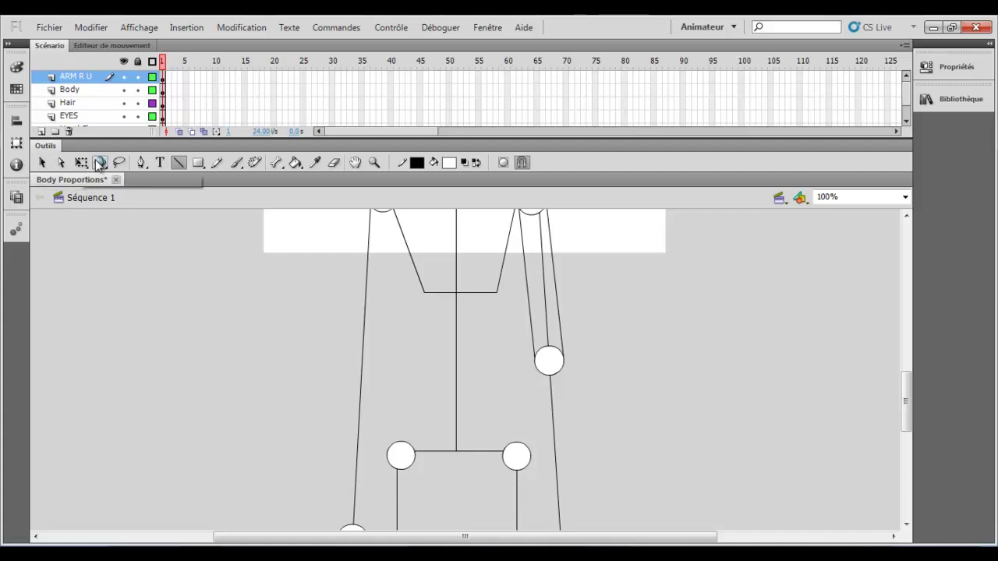
Add a new top layer and rename Calque 2 to Arm R L.
left_click(41, 131)
double_click(82, 77)
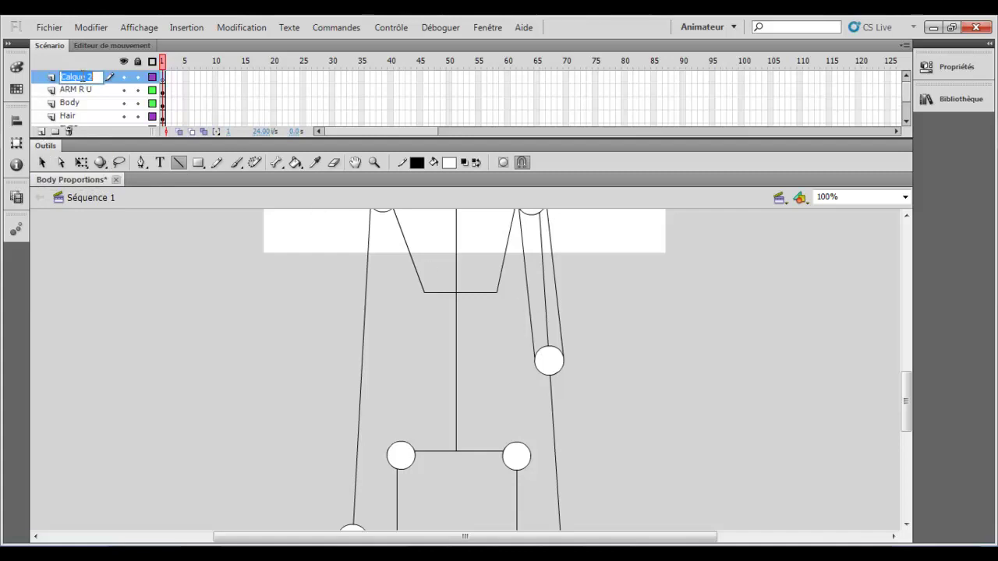
key("BackSpace")
left_click(42, 163)
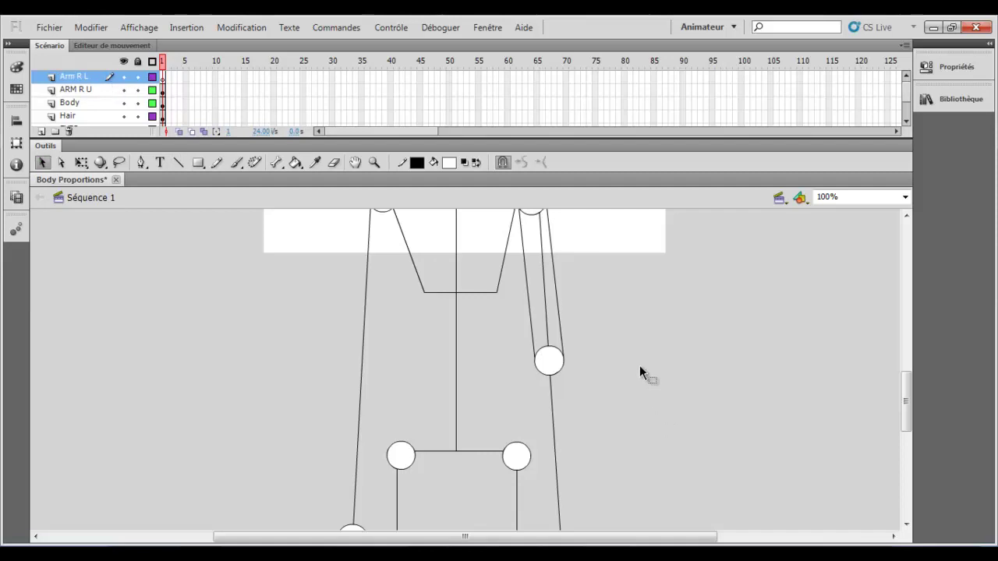
Paste a joint circle on Arm R L and place it on the right elbow.
scroll(634, 353, "up", 3)
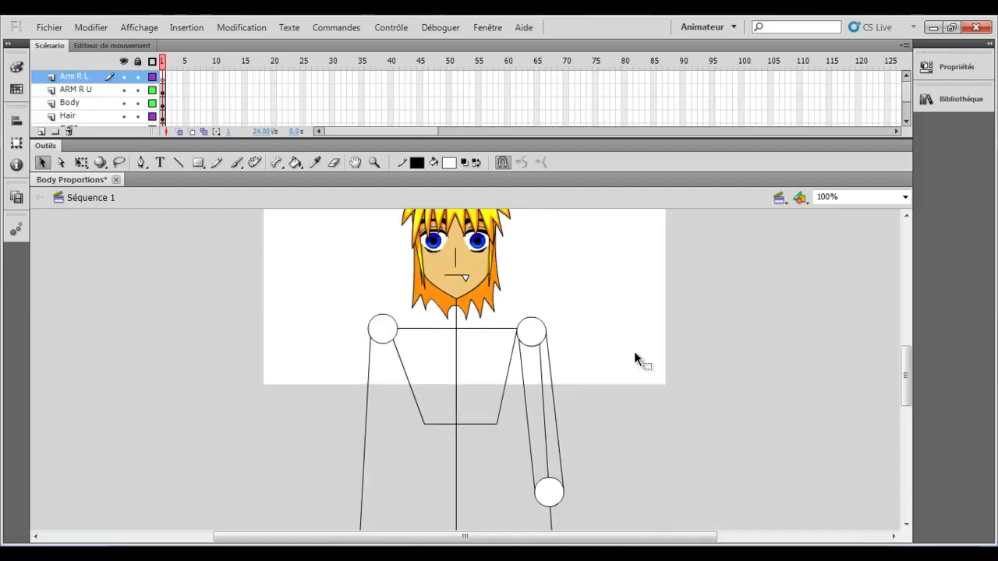
key("ctrl+v")
left_click(462, 329)
scroll(468, 334, "down", 1)
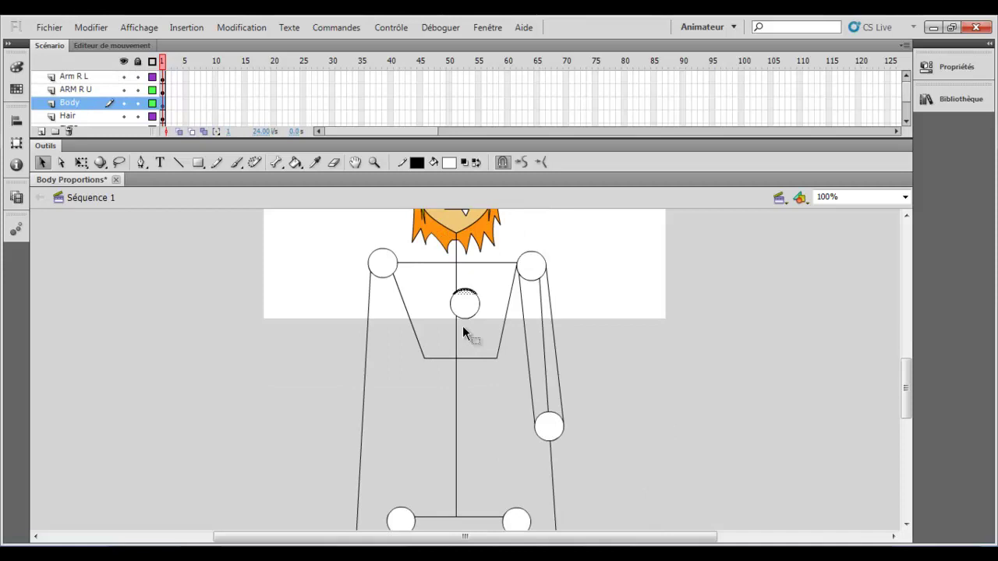
left_click(464, 305)
key("ctrl+z")
key("ctrl+y")
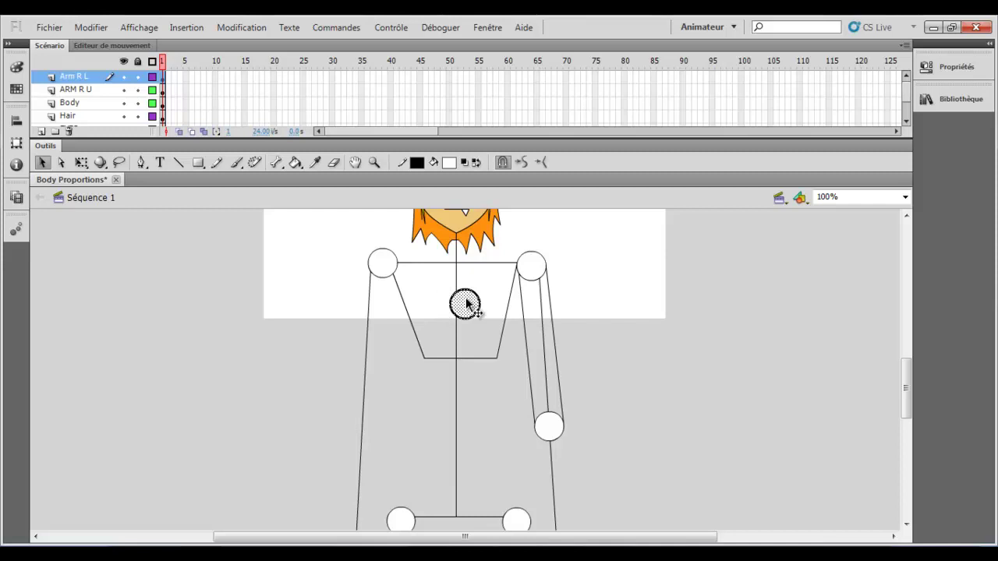
left_click_drag(546, 426, 550, 426)
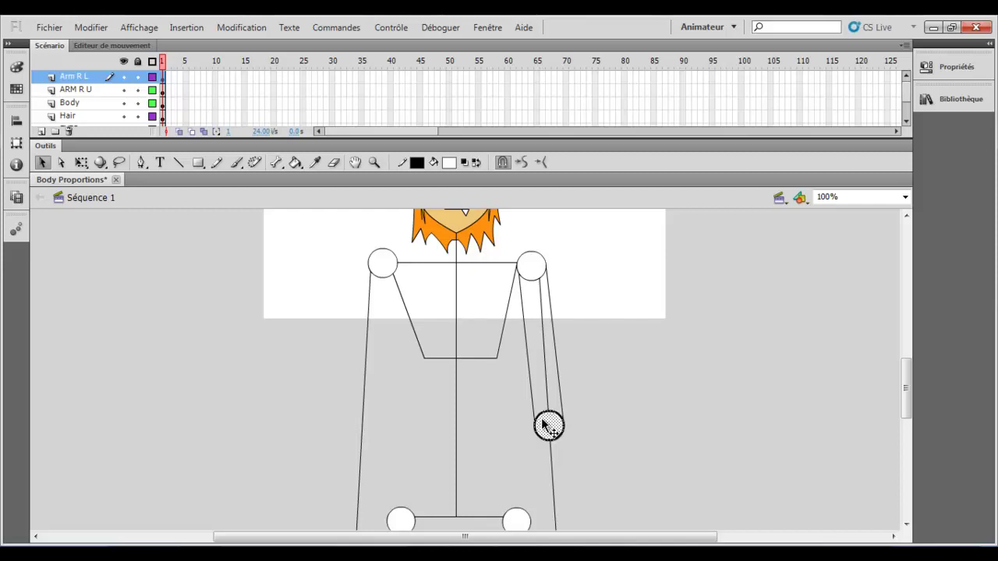
left_click(616, 375)
scroll(615, 371, "down", 5)
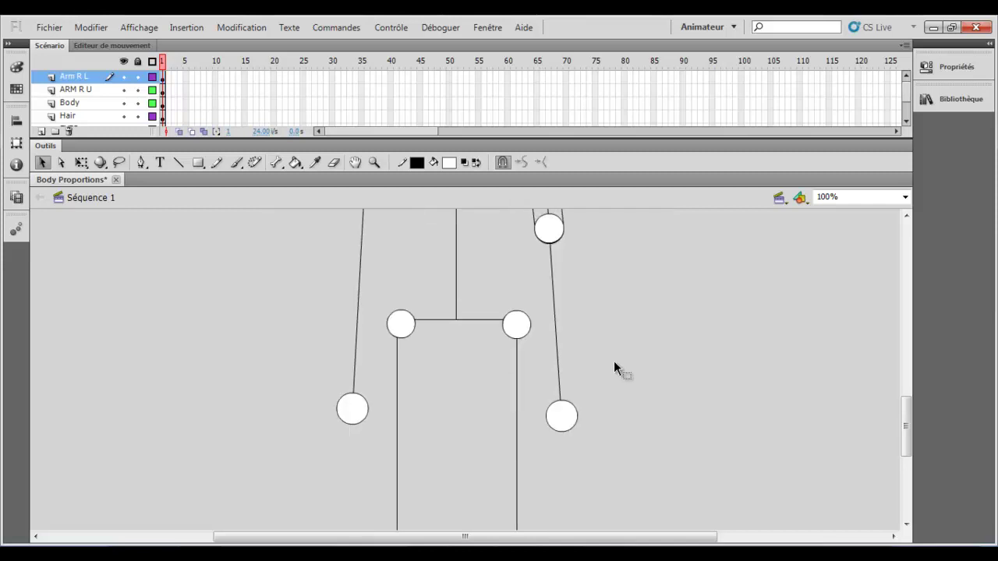
Draw the two forearm lines from the elbow down to the wrist.
left_click(178, 163)
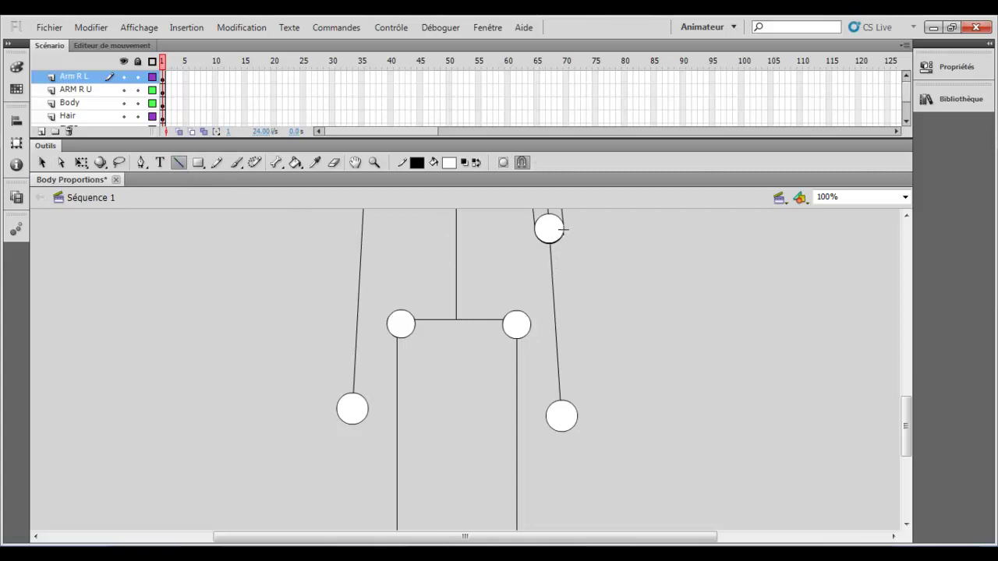
mouse_move(563, 229)
left_mouse_down()
mouse_move(566, 403)
mouse_move(576, 408)
mouse_move(576, 385)
mouse_move(576, 395)
left_mouse_up()
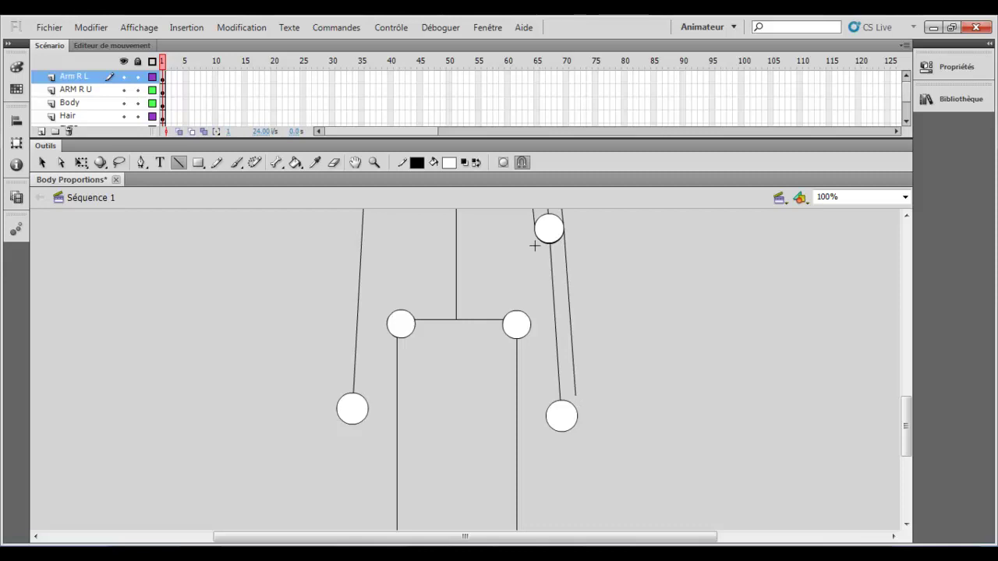
left_click_drag(535, 227, 547, 395)
scroll(614, 376, "up", 3)
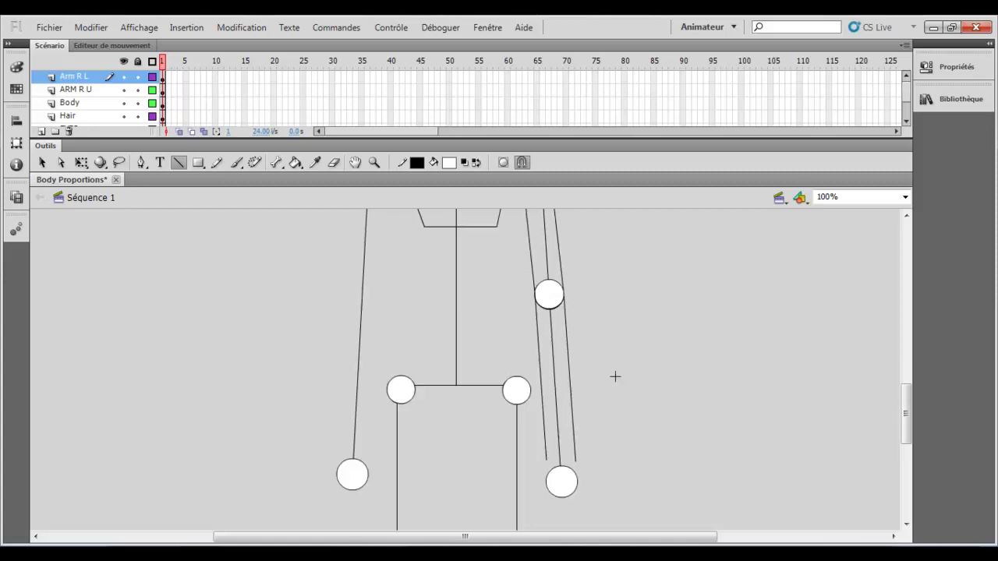
Paste another joint circle and move it down to the wrist.
key("ctrl+v")
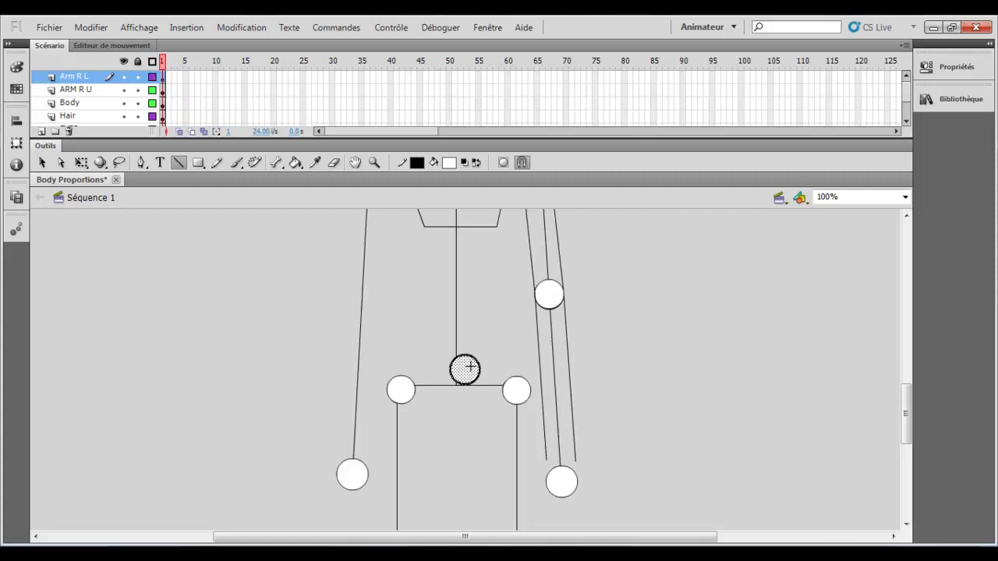
left_click(42, 162)
left_click_drag(460, 380, 573, 463)
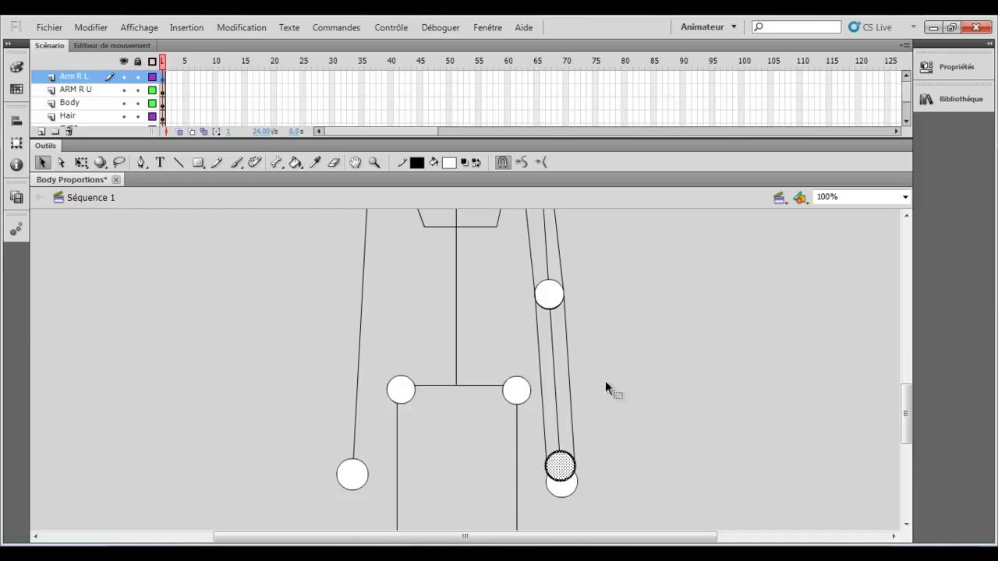
Fill the upper arm on ARM R U with white using the Paint Bucket.
left_click(628, 390)
scroll(628, 392, "up", 4)
scroll(629, 392, "down", 2)
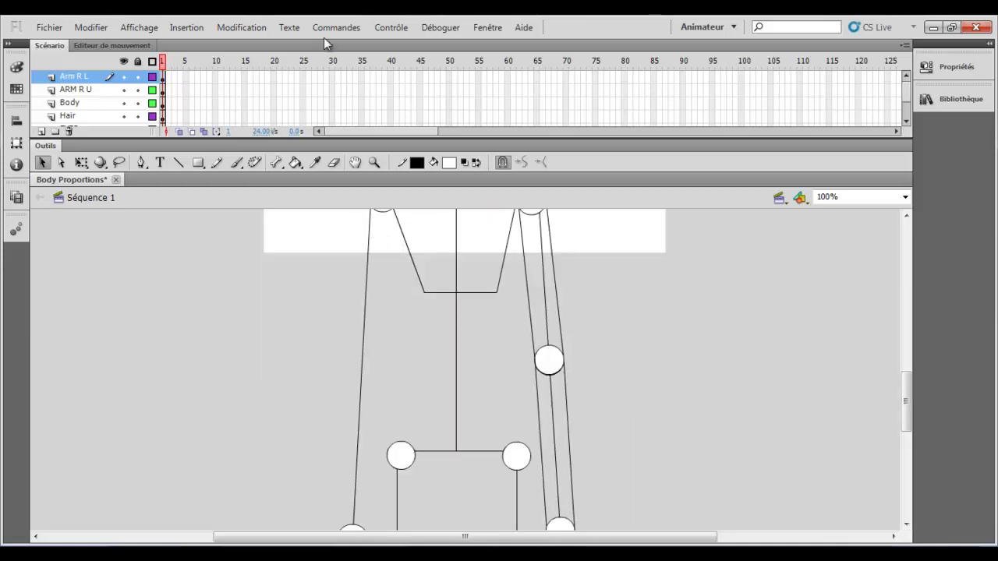
left_click(104, 90)
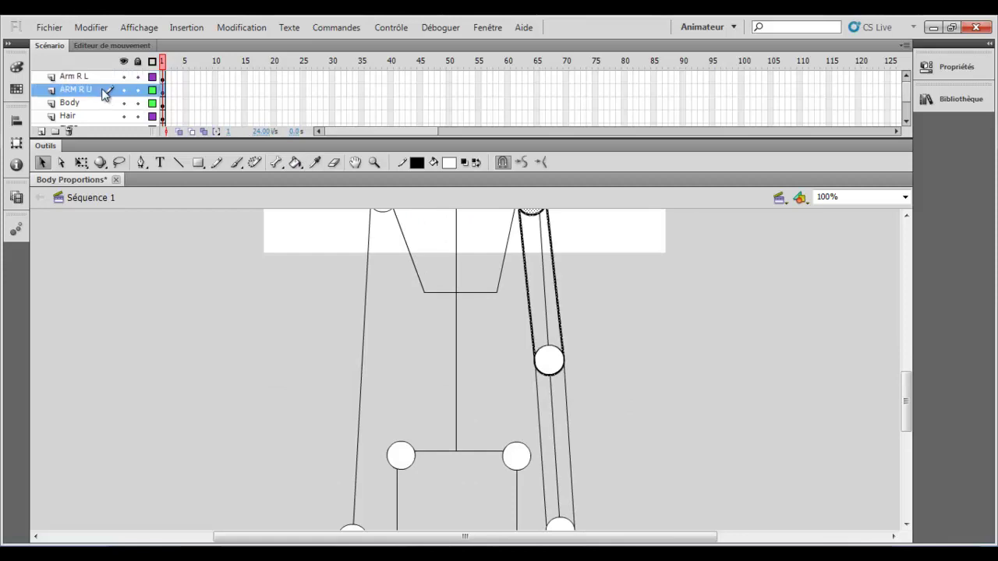
left_click(295, 162)
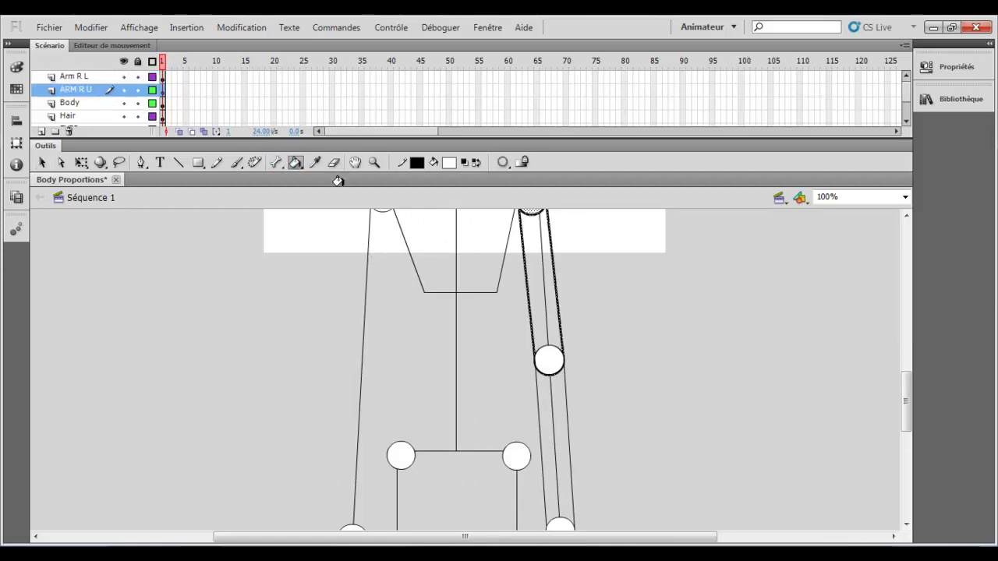
left_click(530, 284)
On Arm R L, set the Paint Bucket to close medium gaps and fill the forearm white.
scroll(530, 279, "down", 3)
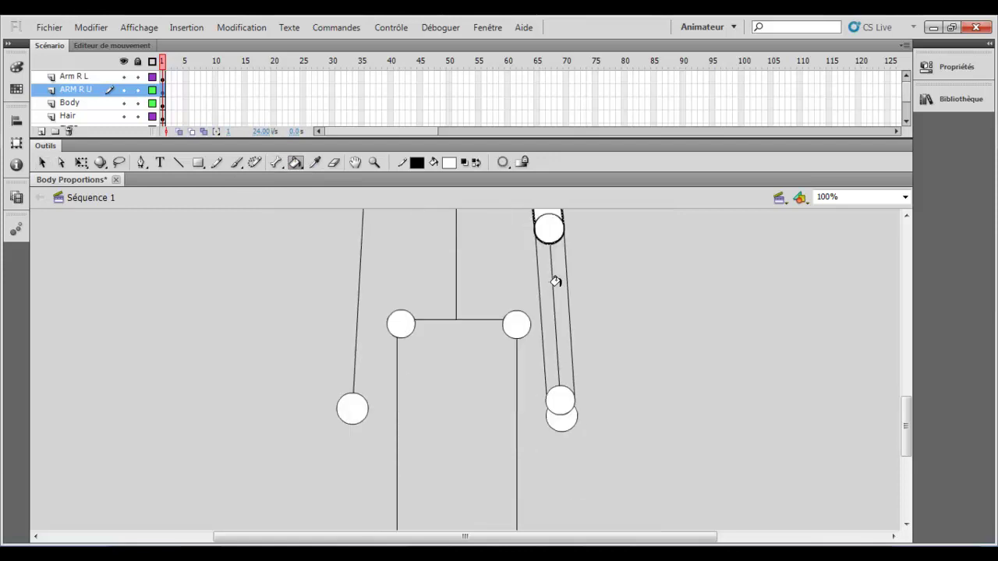
left_click(93, 76)
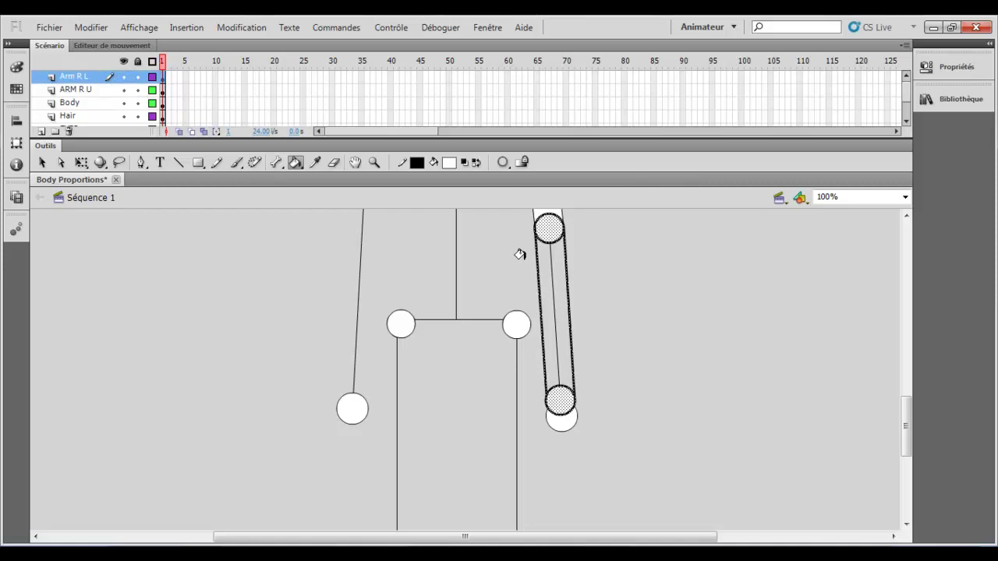
double_click(83, 78)
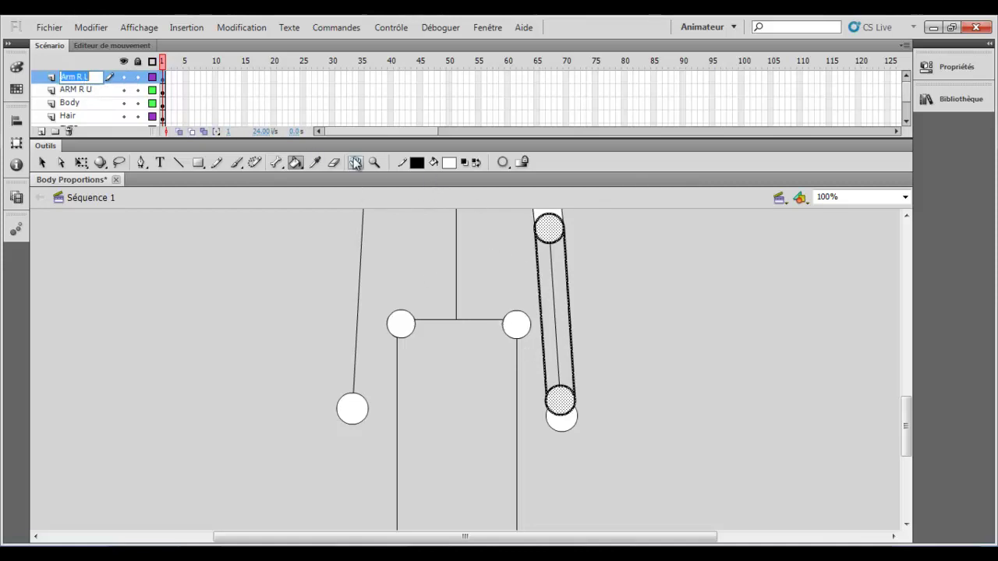
left_click(502, 160)
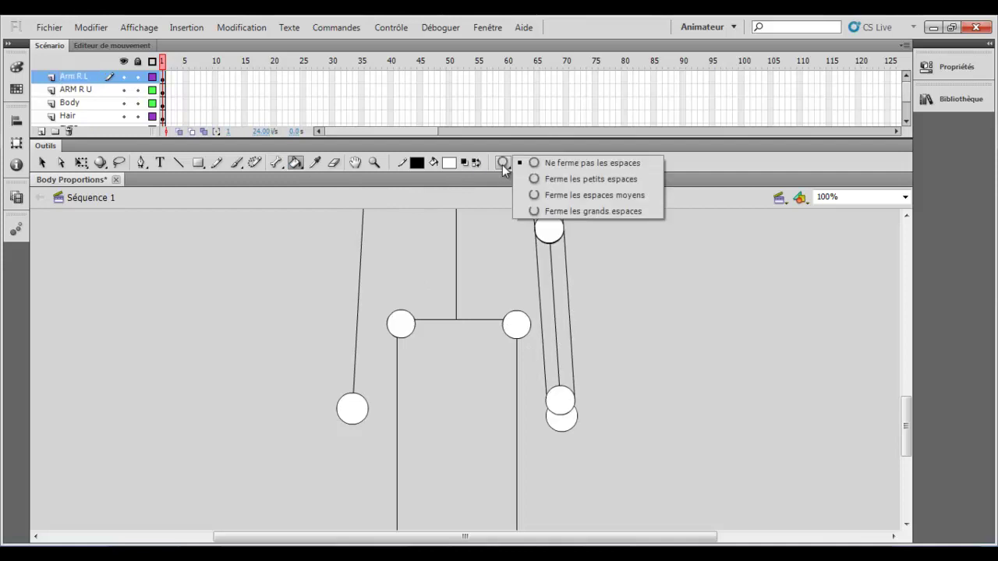
left_click(534, 196)
left_click(555, 290)
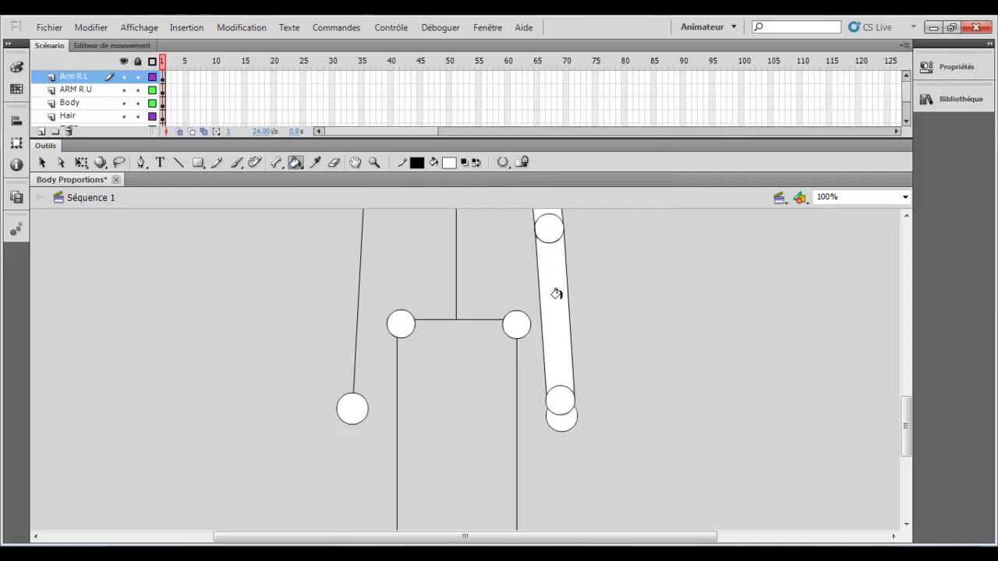
scroll(553, 276, "down", 2)
scroll(546, 267, "up", 2)
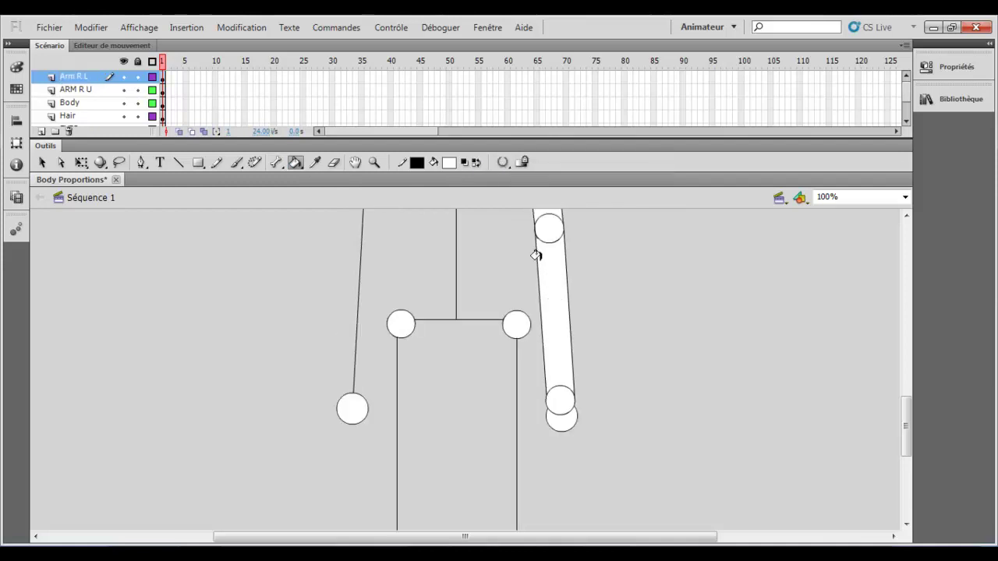
left_click(503, 162)
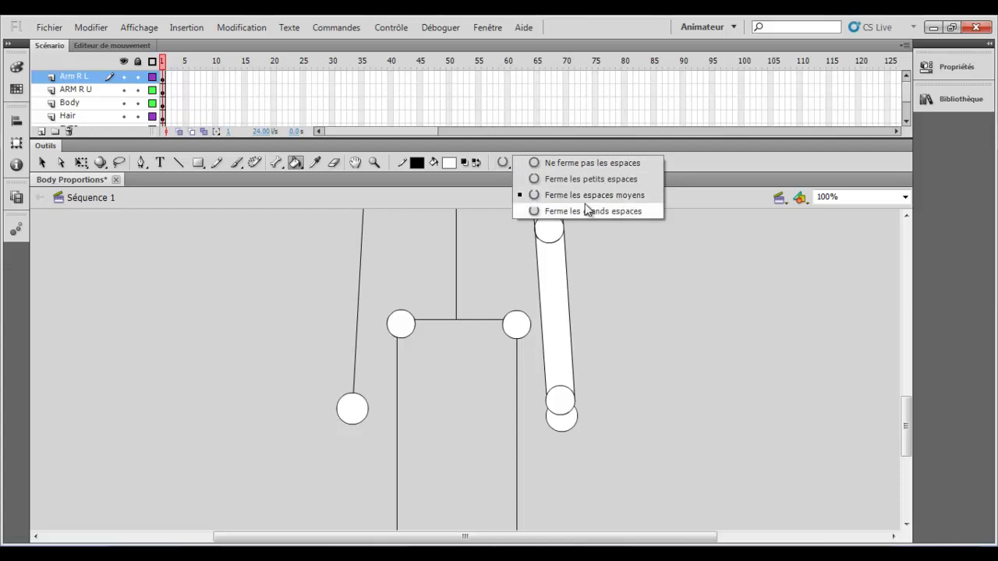
left_click(42, 162)
scroll(623, 343, "up", 3)
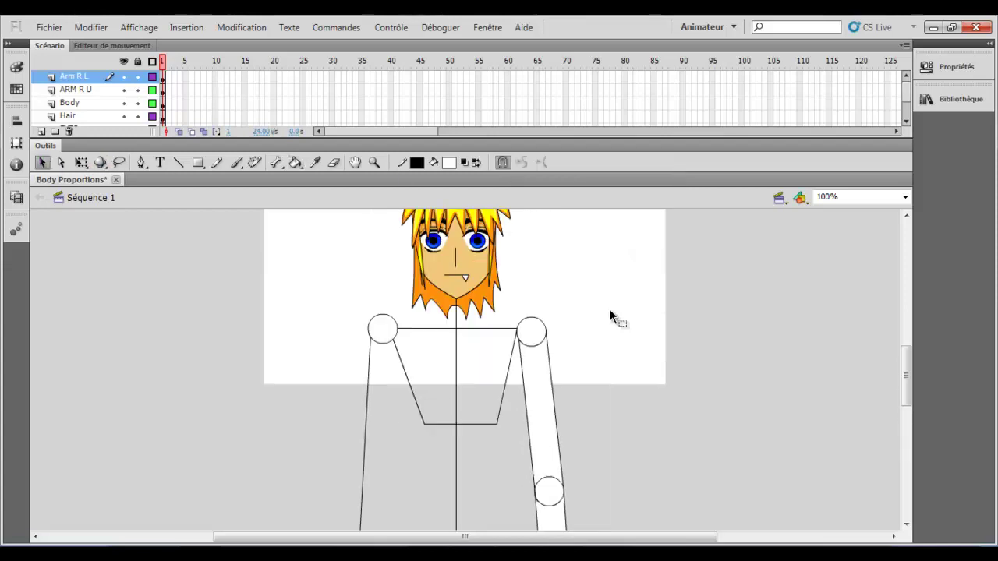
scroll(597, 302, "down", 2)
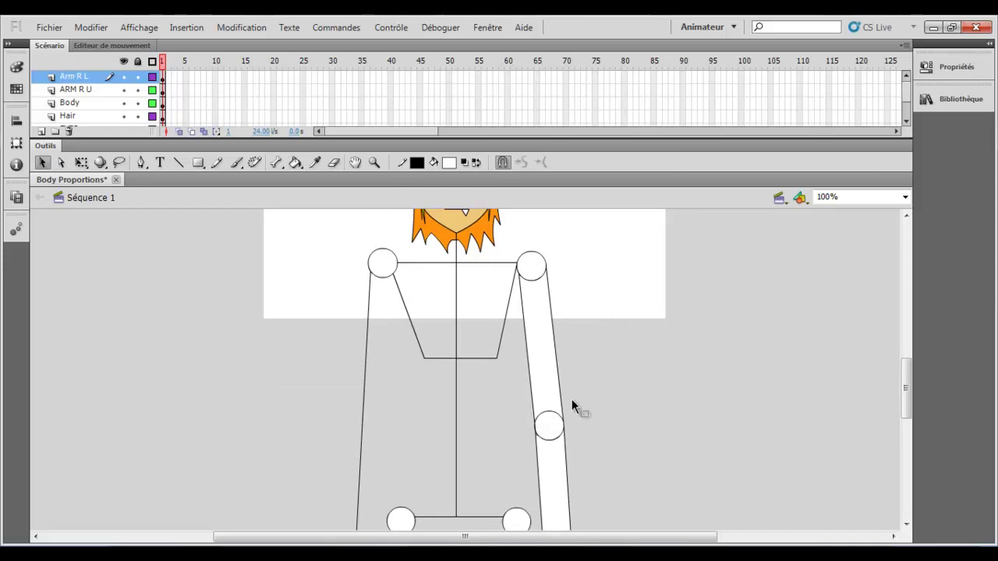
left_click(63, 79)
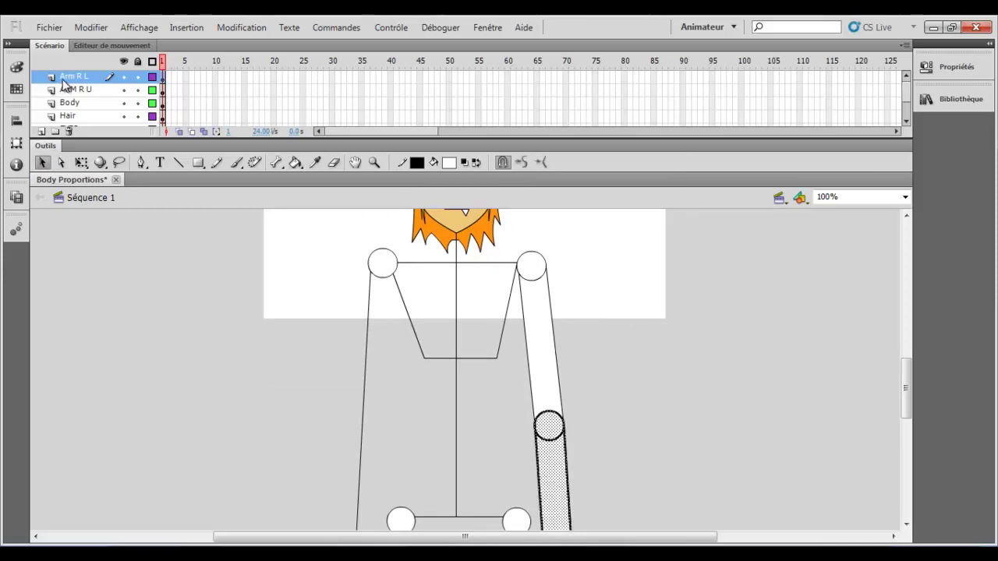
scroll(477, 356, "down", 6)
scroll(476, 356, "up", 6)
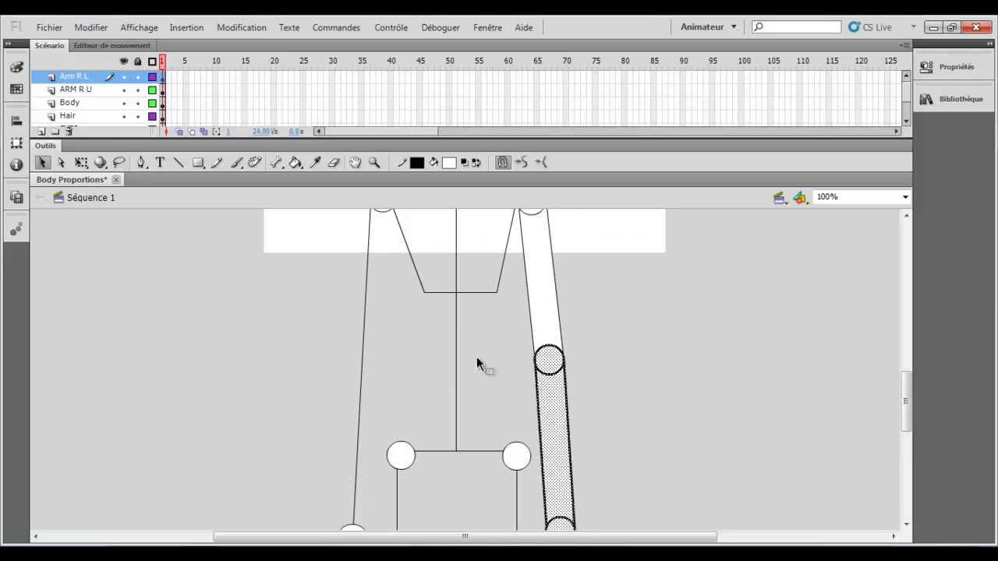
scroll(507, 347, "down", 4)
scroll(522, 335, "up", 6)
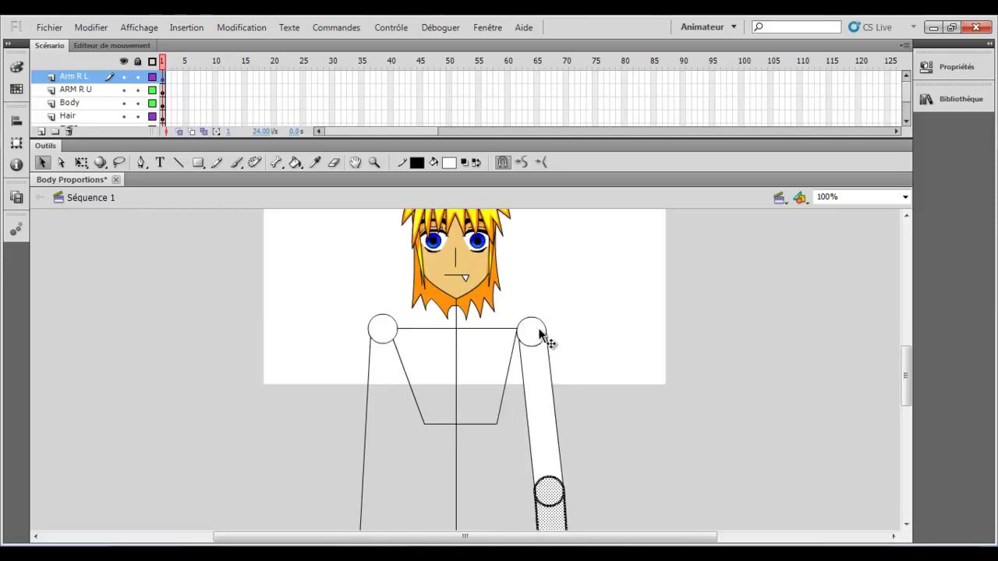
scroll(482, 332, "down", 4)
left_click(554, 303)
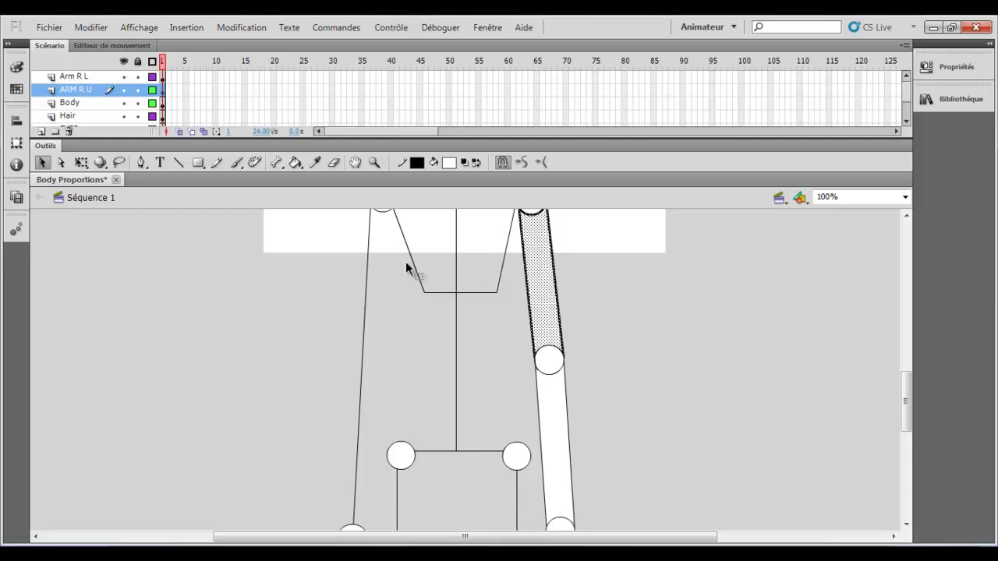
scroll(468, 273, "up", 4)
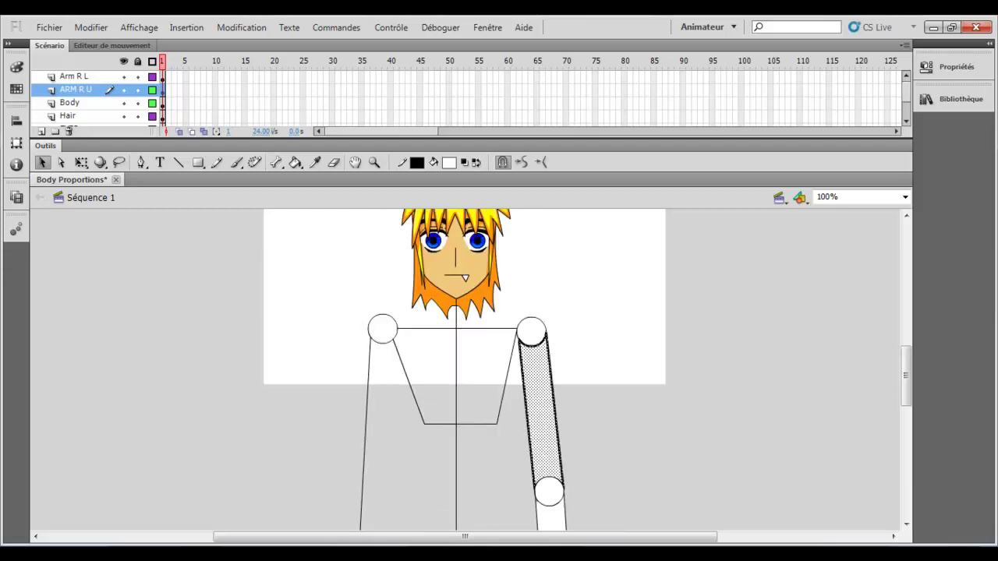
left_click_drag(328, 304, 384, 447)
scroll(399, 423, "down", 6)
left_click(333, 363)
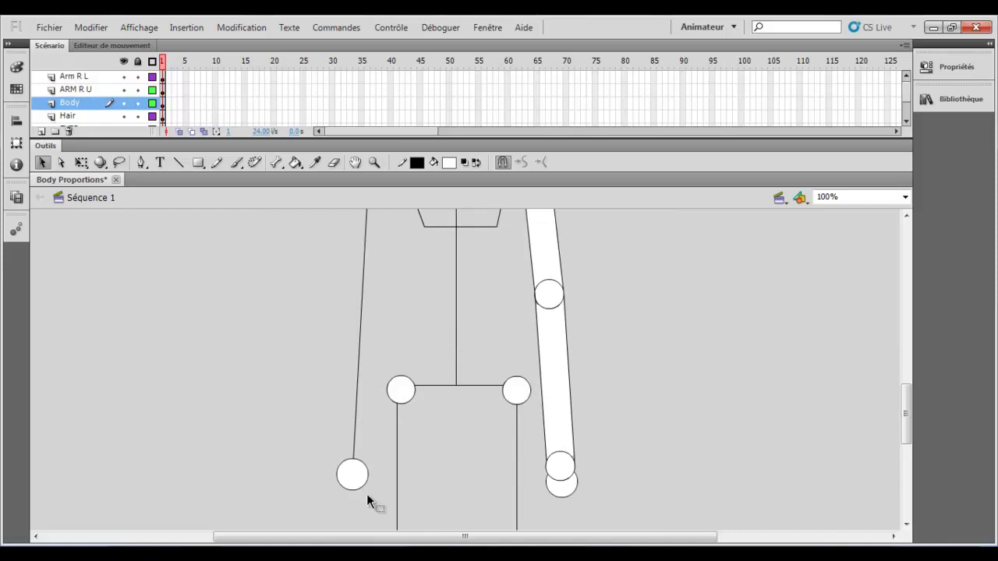
left_click_drag(368, 493, 257, 289)
left_click(257, 289)
scroll(257, 289, "up", 6)
scroll(257, 290, "down", 4)
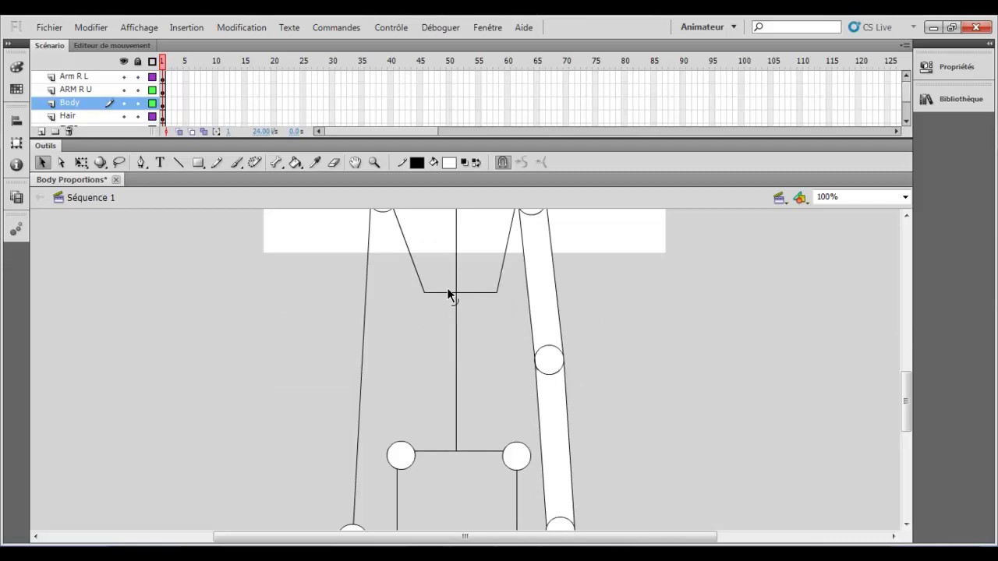
scroll(696, 320, "down", 3)
scroll(681, 313, "up", 4)
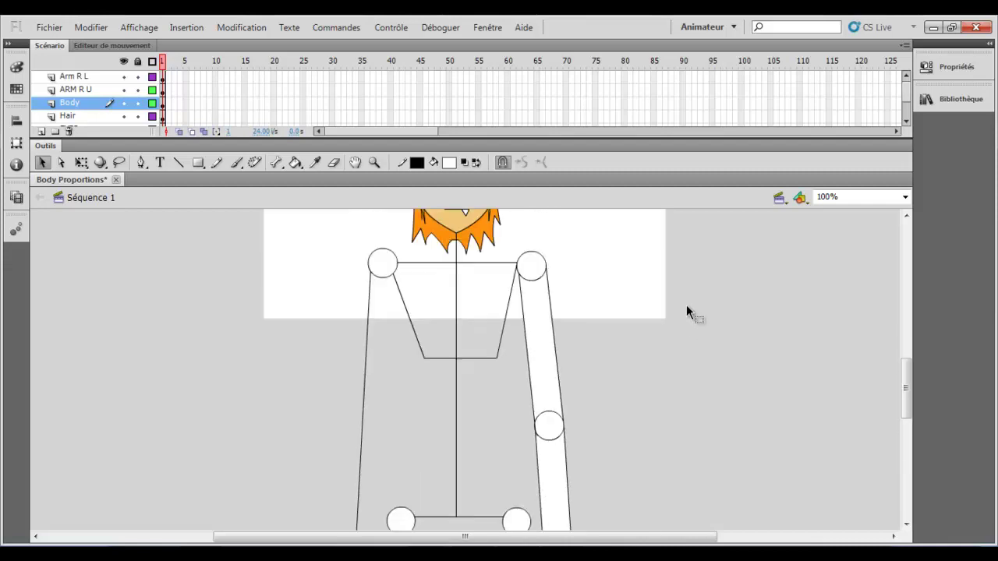
On the Body layer, draw a torso side line toward the left shoulder and adjust its end.
left_click(94, 108)
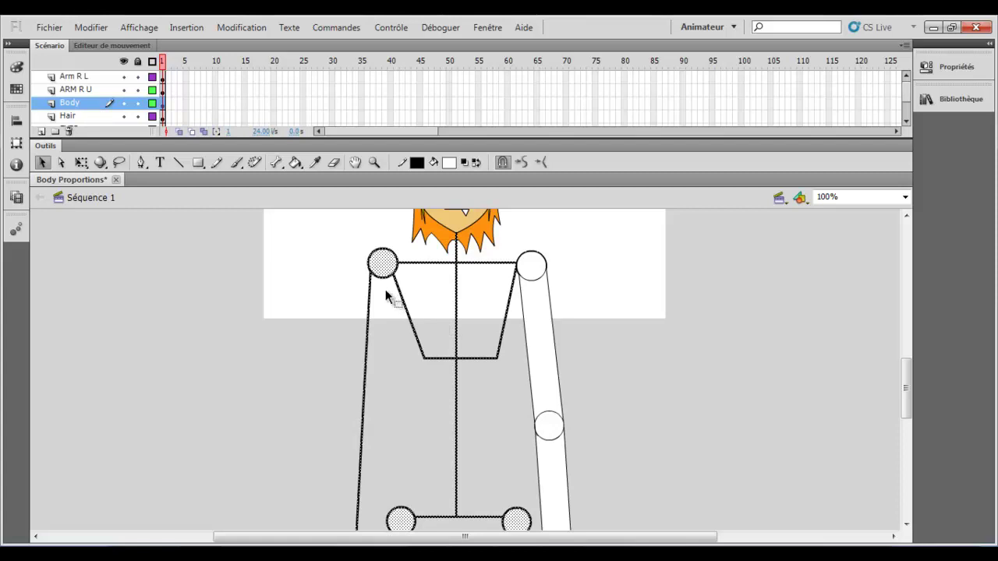
scroll(457, 319, "down", 3)
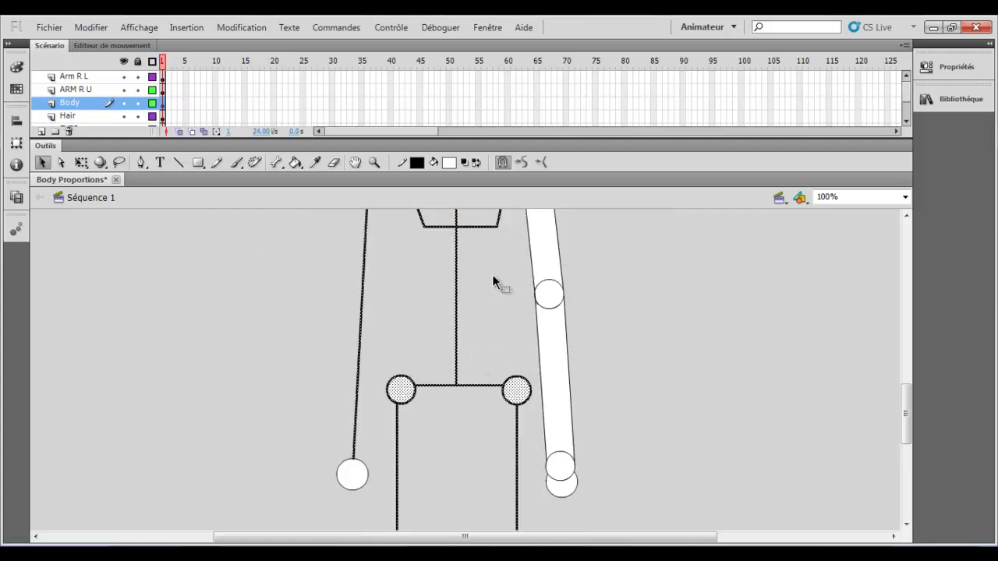
scroll(492, 274, "up", 3)
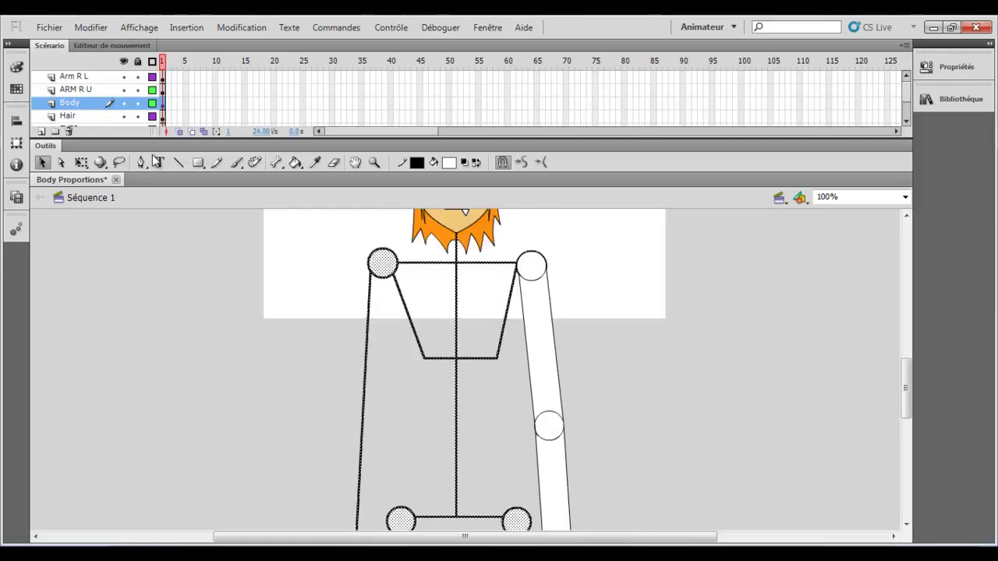
left_click(177, 162)
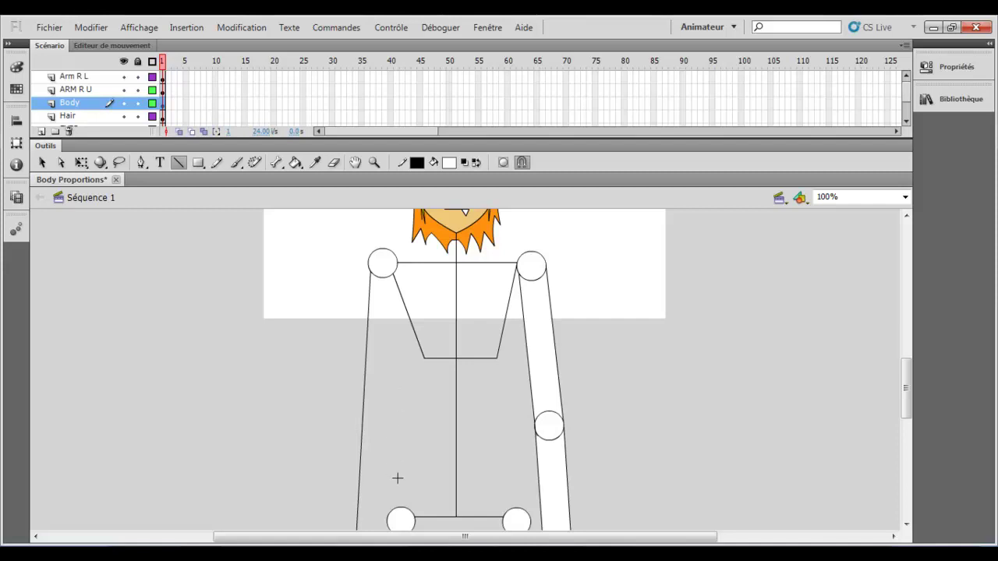
scroll(397, 484, "down", 3)
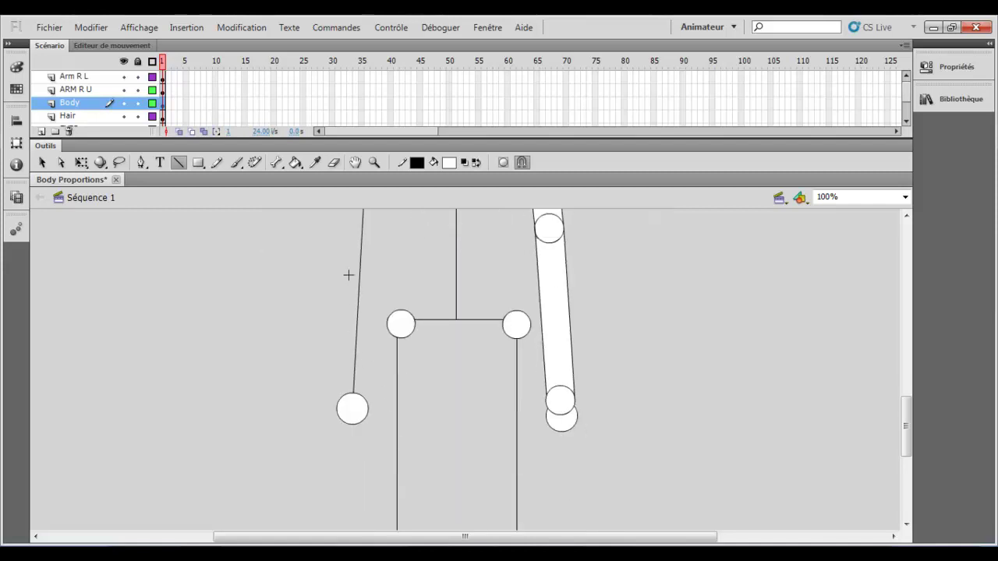
scroll(394, 328, "up", 2)
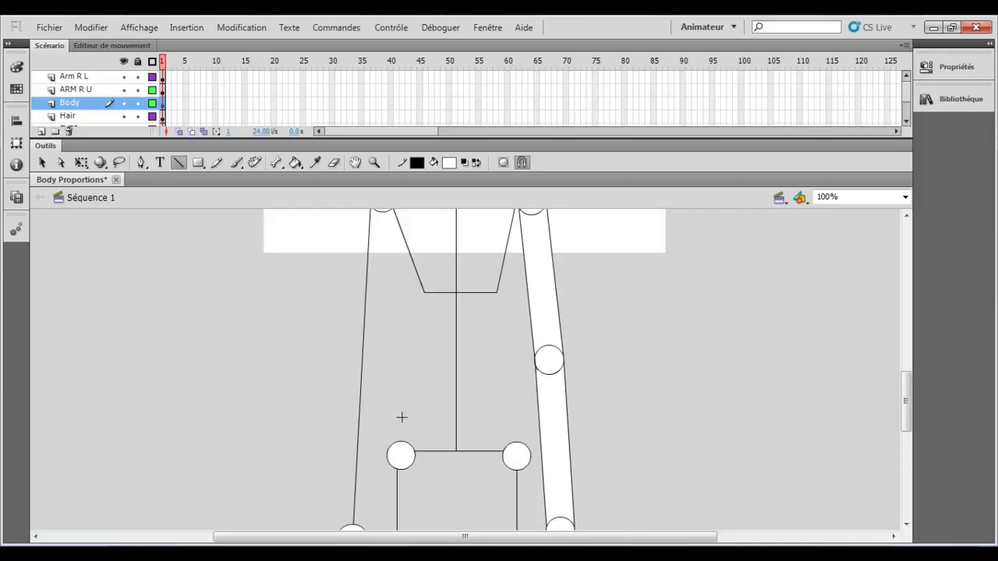
left_click_drag(396, 419, 395, 205)
scroll(399, 220, "up", 2)
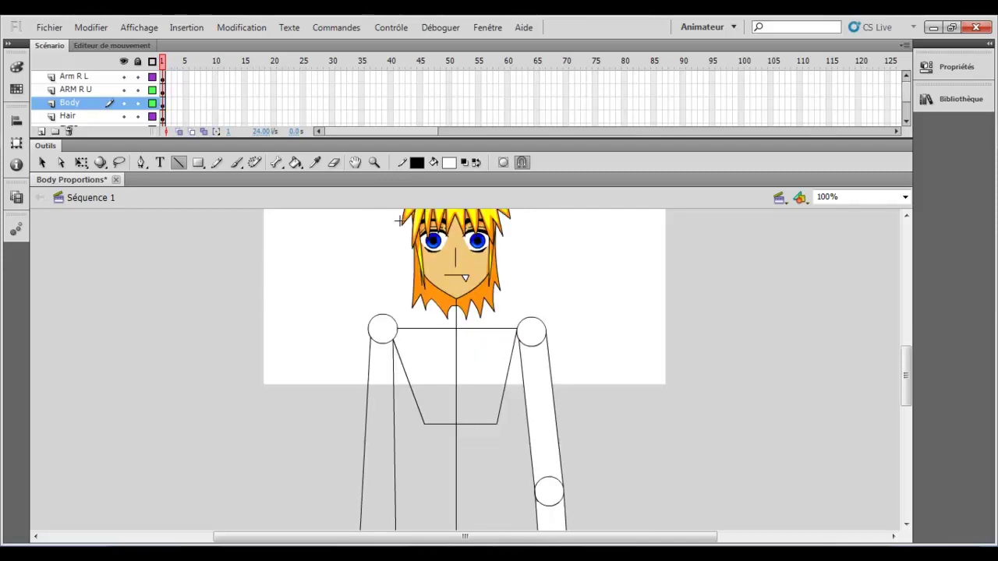
scroll(405, 288, "down", 1)
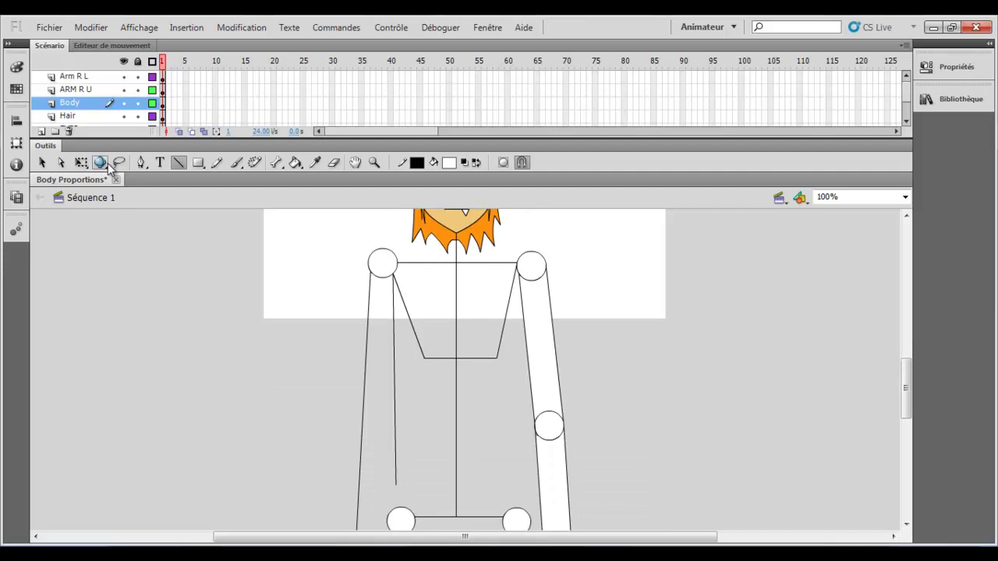
left_click(42, 163)
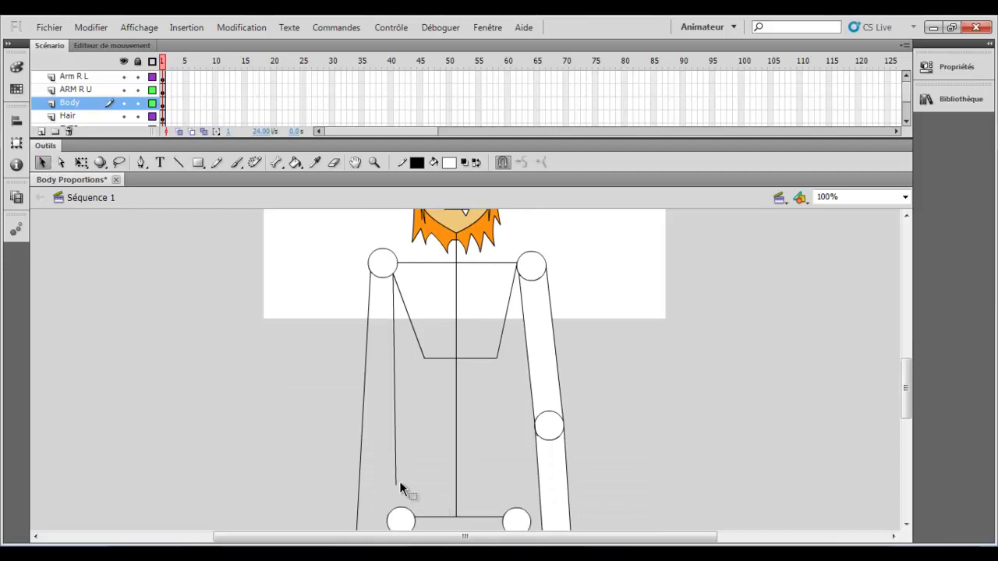
left_click_drag(396, 482, 393, 484)
Undo the stray line, draw both torso sides from the shoulders, and join their bottoms.
left_click(178, 163)
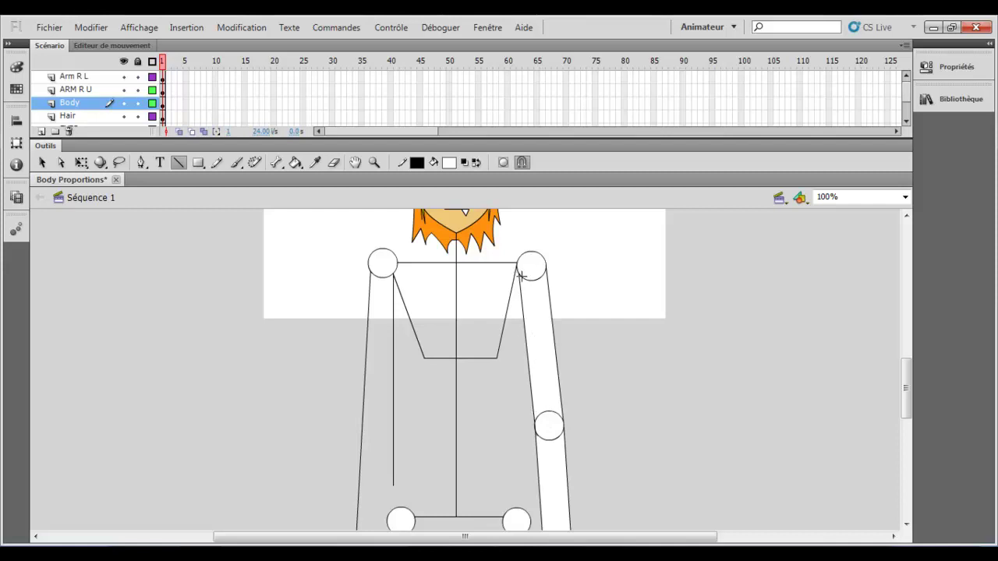
key("ctrl+z")
key("ctrl+a")
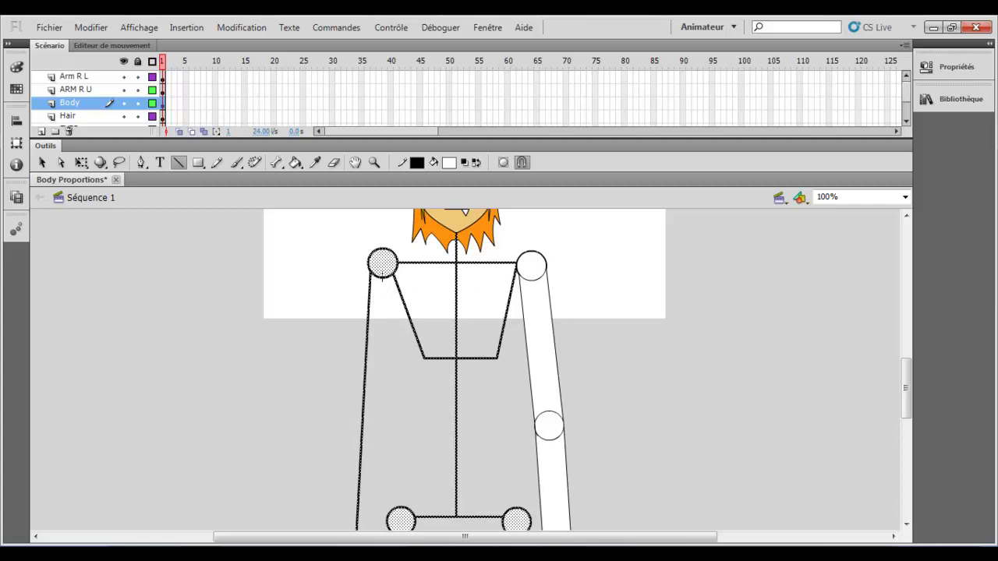
left_click_drag(382, 278, 382, 481)
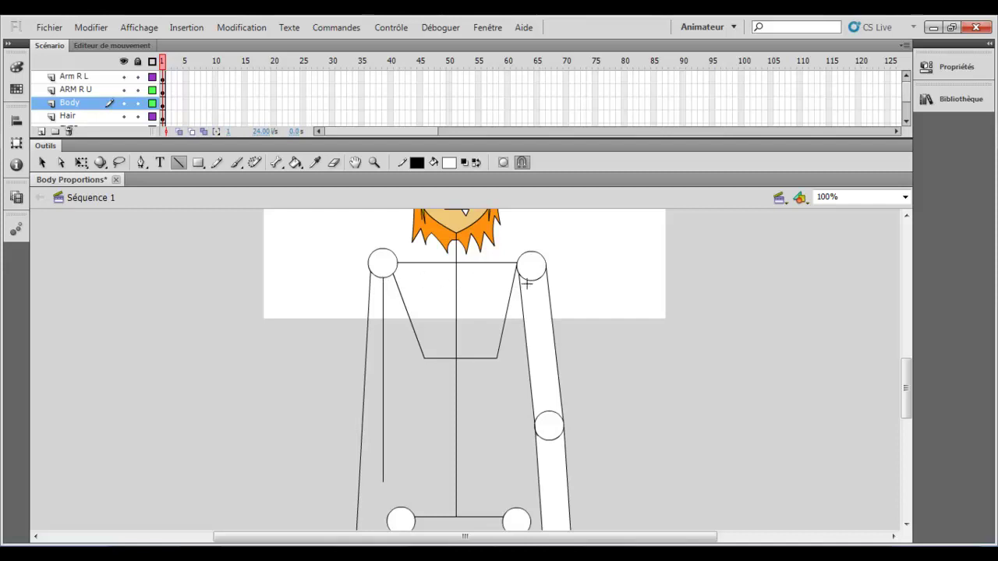
mouse_move(526, 278)
left_mouse_down()
mouse_move(499, 475)
mouse_move(522, 480)
left_mouse_up()
scroll(483, 429, "down", 3)
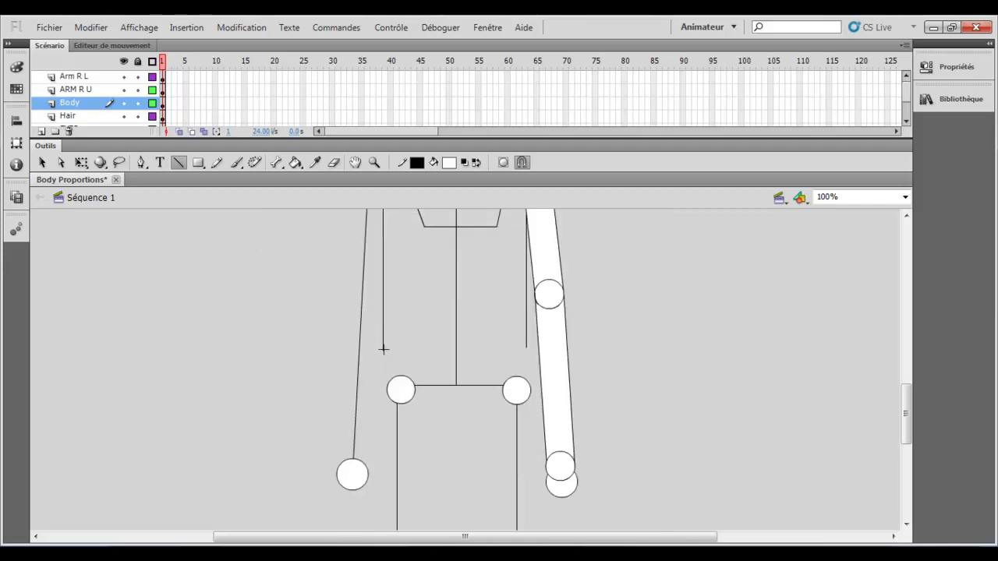
left_click_drag(383, 349, 526, 347)
Fill both torso halves and both halves of the collar V with white.
left_click(295, 163)
left_click(393, 287)
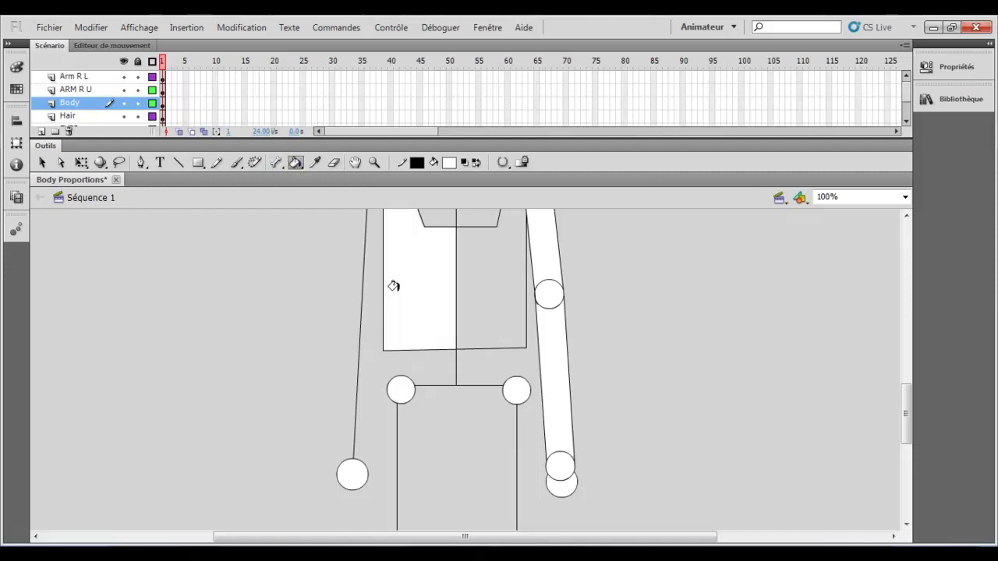
left_click(474, 289)
scroll(474, 289, "up", 3)
left_click(476, 309)
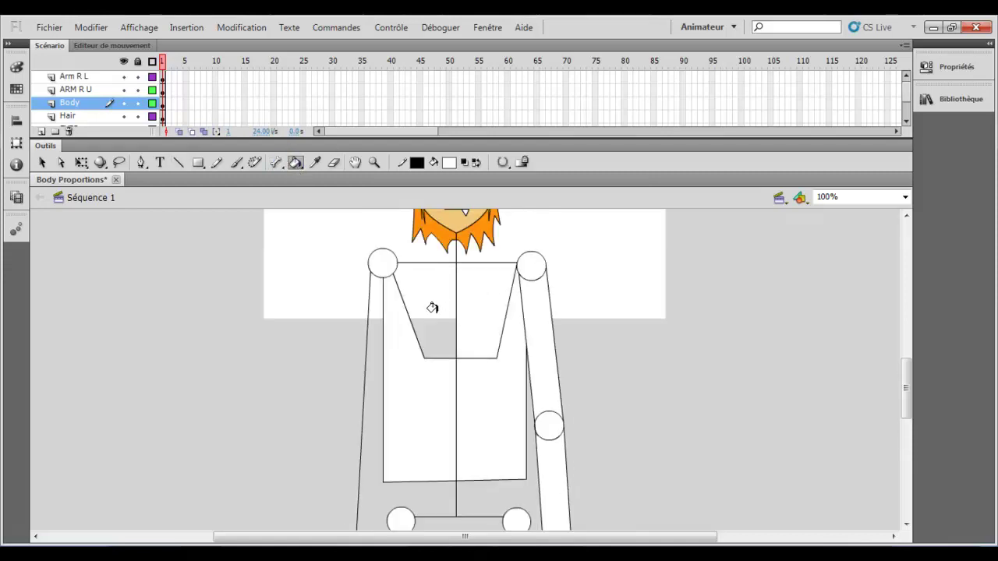
left_click(432, 308)
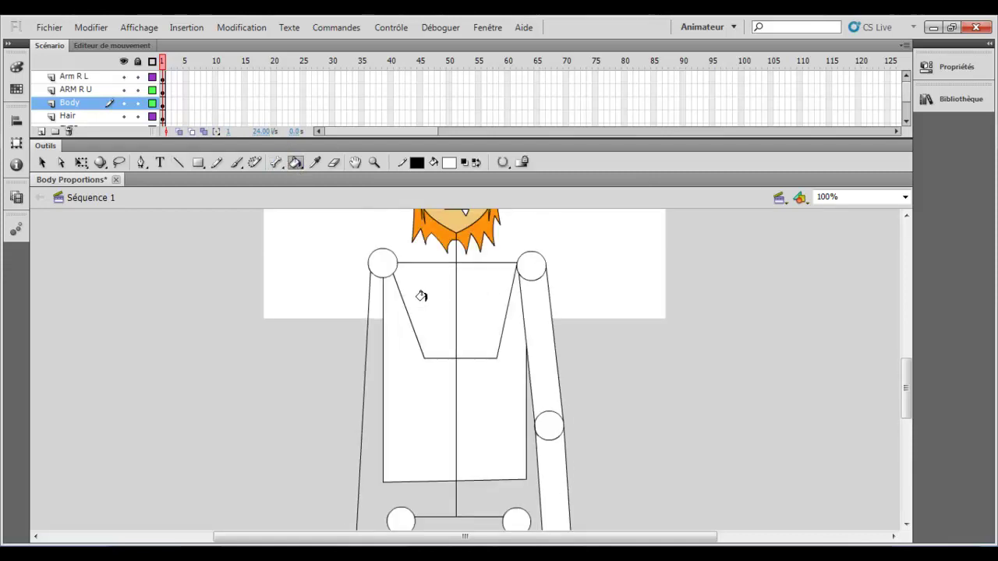
Delete the diagonal and horizontal collar strokes and the centre body line from the torso.
left_click(41, 163)
left_click(425, 361)
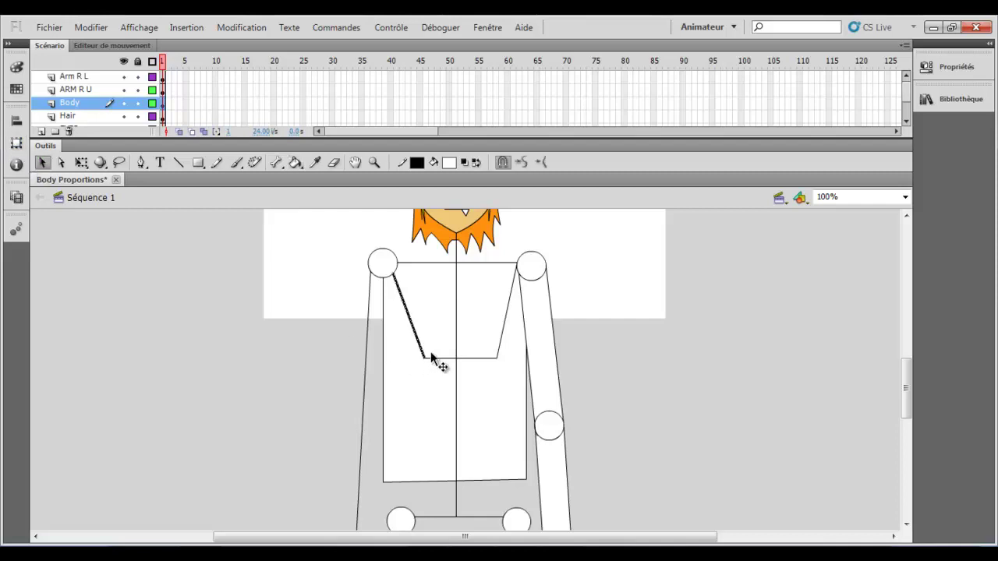
key("Delete")
left_click(463, 358)
left_click(459, 358)
key("Delete")
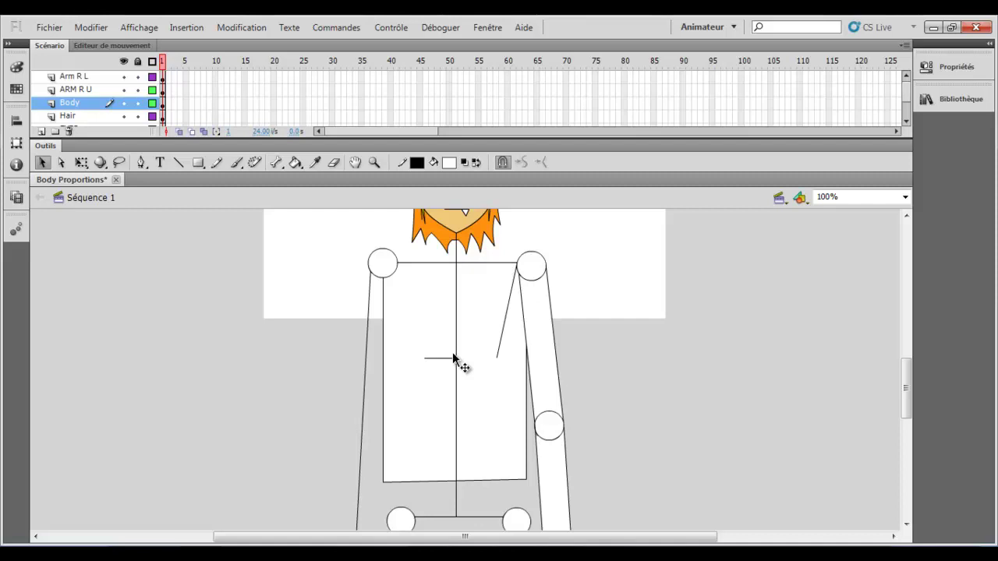
left_click(456, 343)
key("Delete")
left_click(456, 366)
key("Delete")
left_click(439, 359)
key("Delete")
left_click(498, 353)
key("Delete")
scroll(496, 273, "up", 2)
scroll(492, 272, "down", 4)
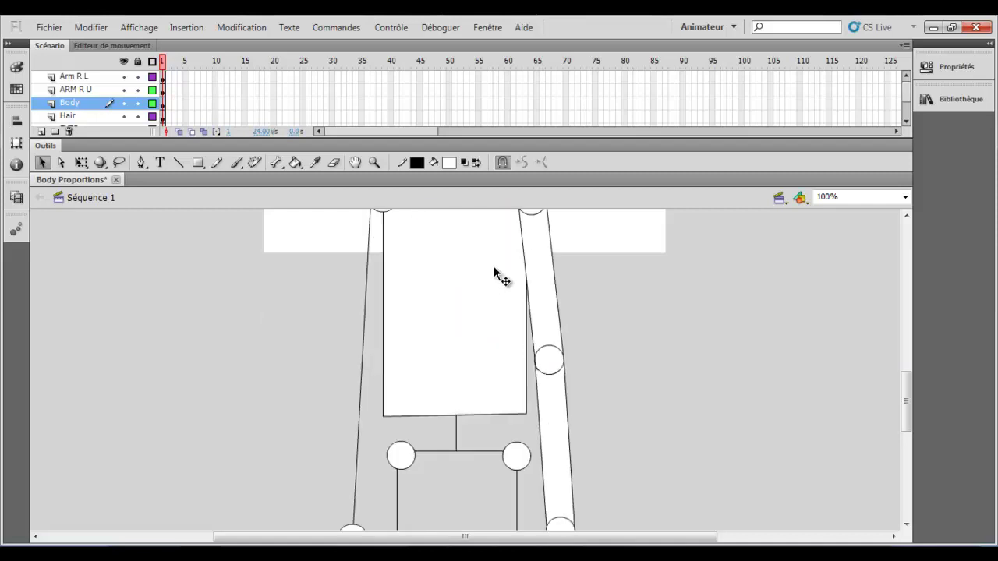
scroll(495, 272, "up", 4)
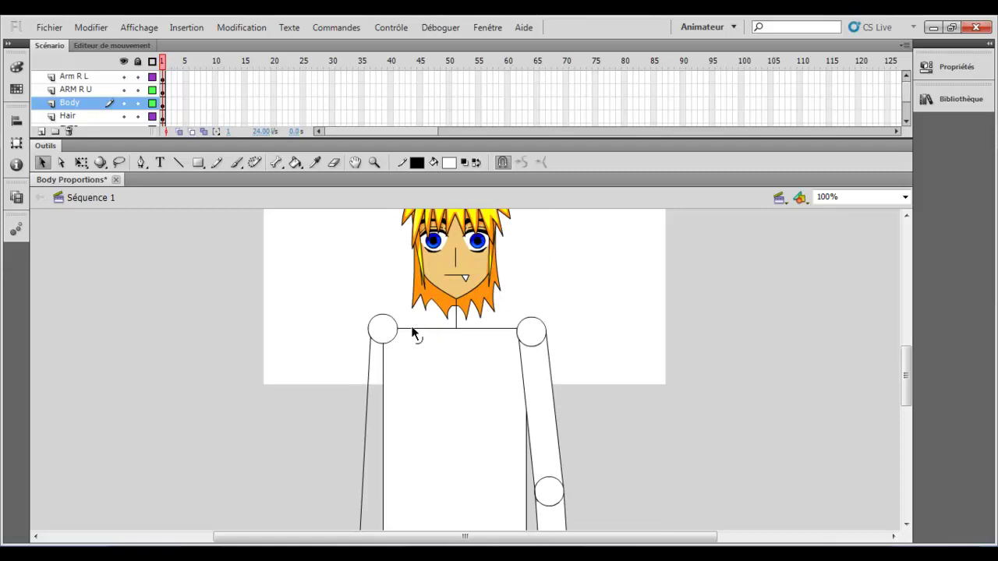
left_click(179, 163)
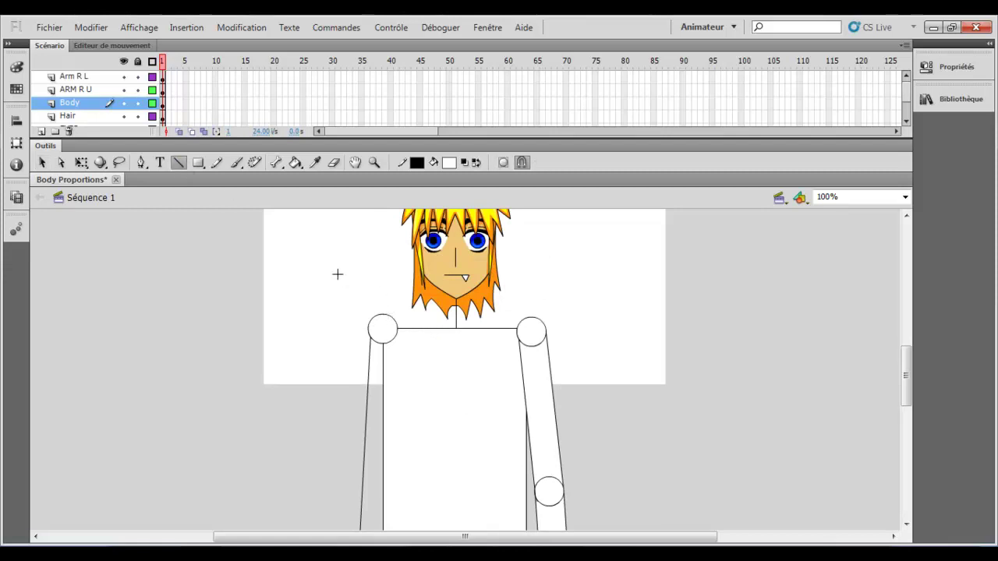
Draw lines from each shoulder up to the chin to outline the neck.
left_click_drag(389, 316, 442, 300)
left_click_drag(526, 318, 472, 299)
left_click_drag(470, 265, 437, 297)
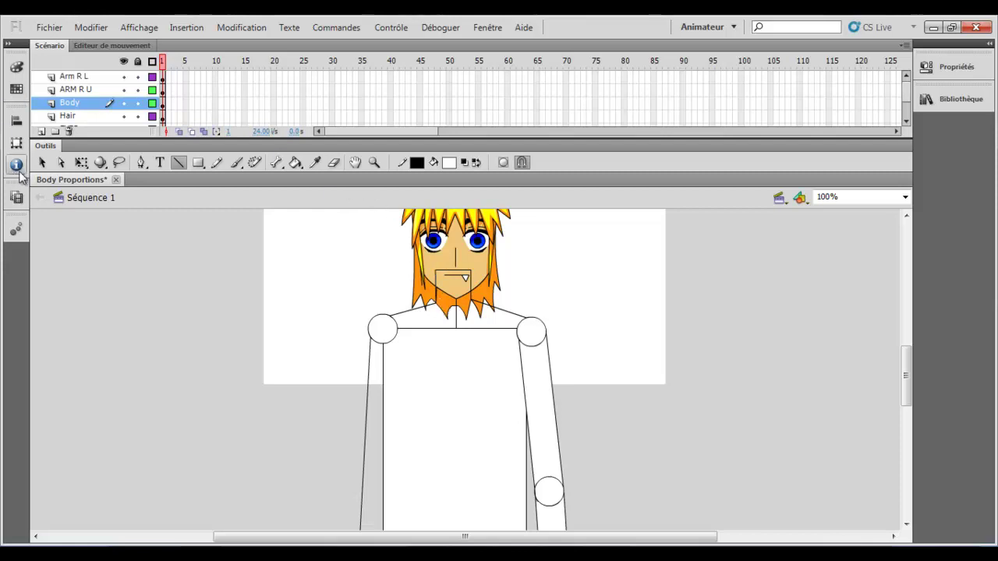
Fill the neck area white and delete the leftover centre neck line.
left_click(41, 163)
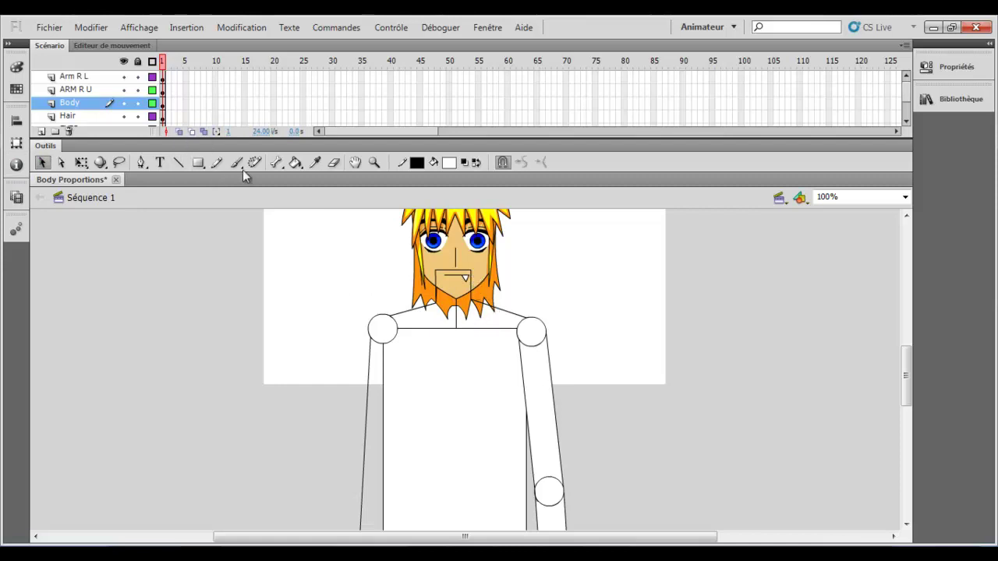
left_click(295, 162)
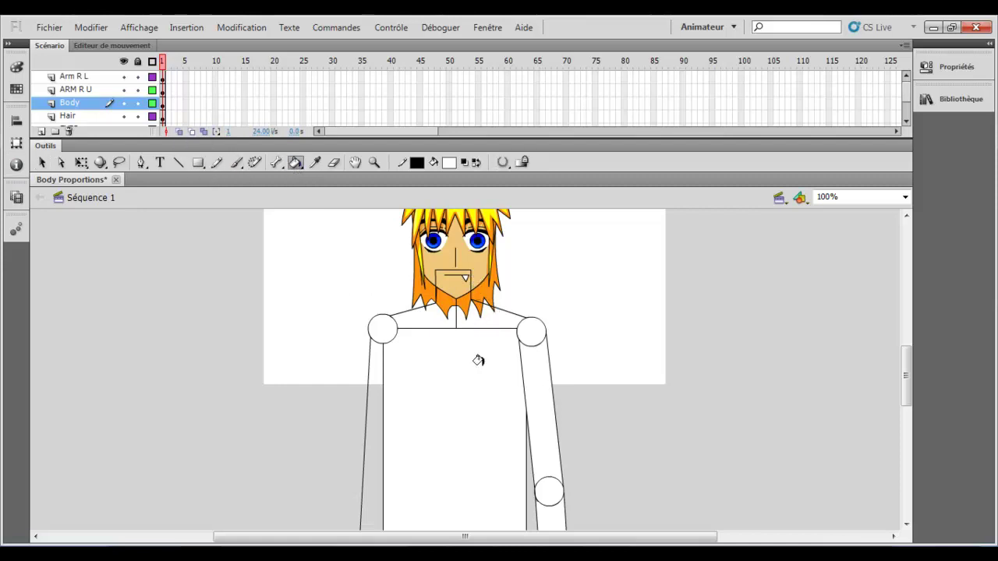
left_click(445, 296)
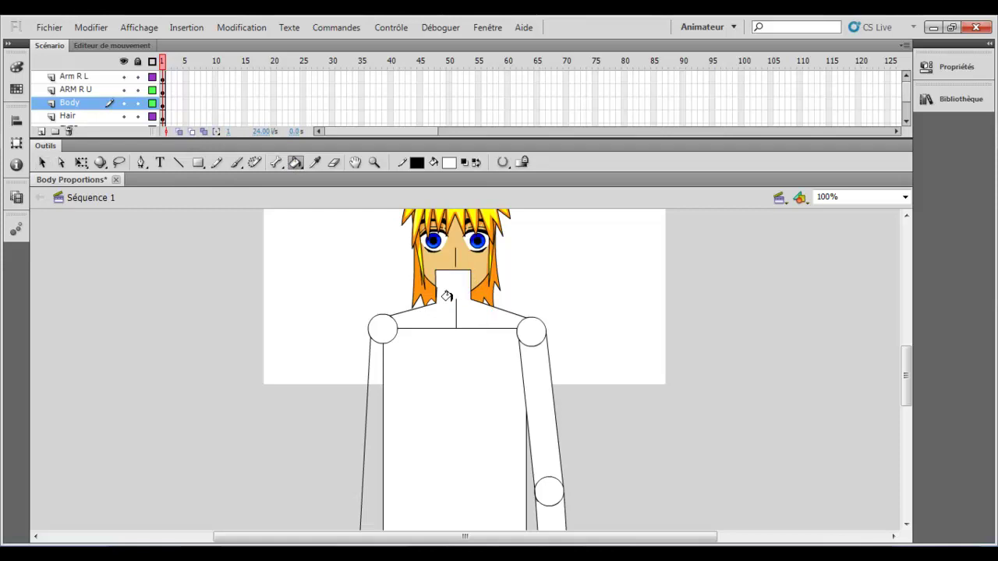
left_click(42, 162)
left_click(456, 312)
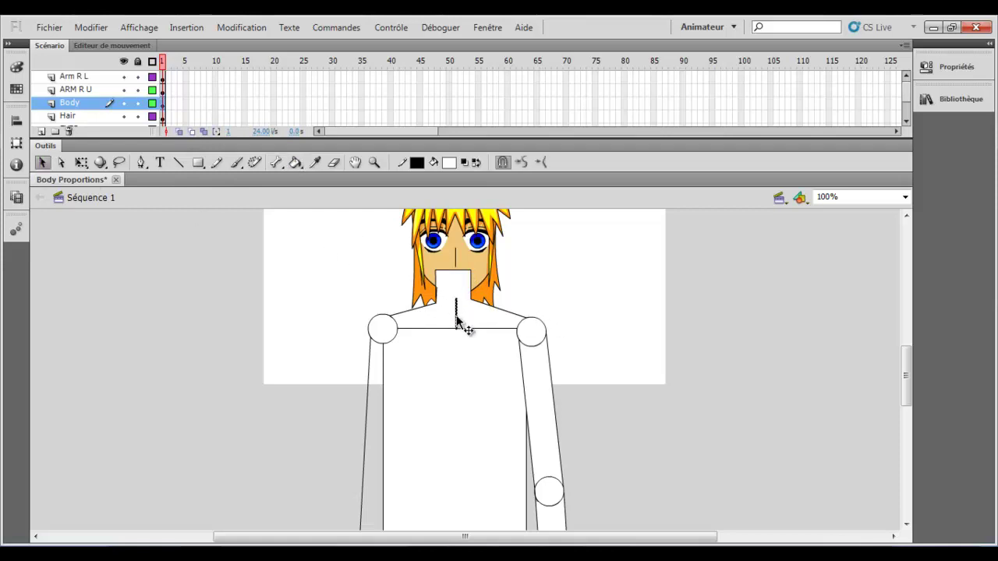
key("Delete")
Select the upper right arm and begin renaming its ARM R U layer.
scroll(460, 317, "down", 2)
scroll(468, 311, "up", 2)
scroll(468, 309, "down", 1)
left_click(537, 293)
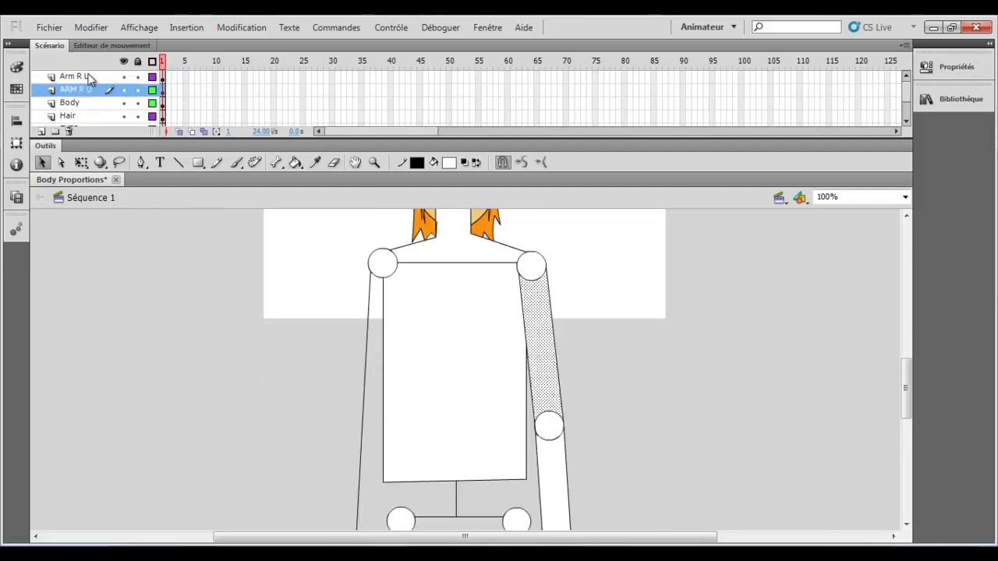
double_click(71, 93)
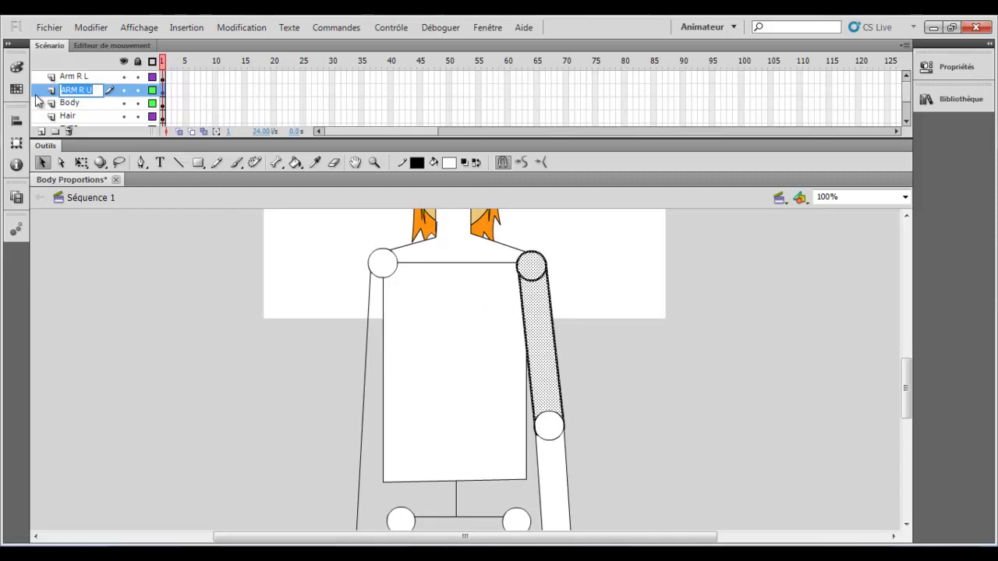
Confirm the ARM R U layer name and rename Calque 3 to Arm L U.
left_click(44, 93)
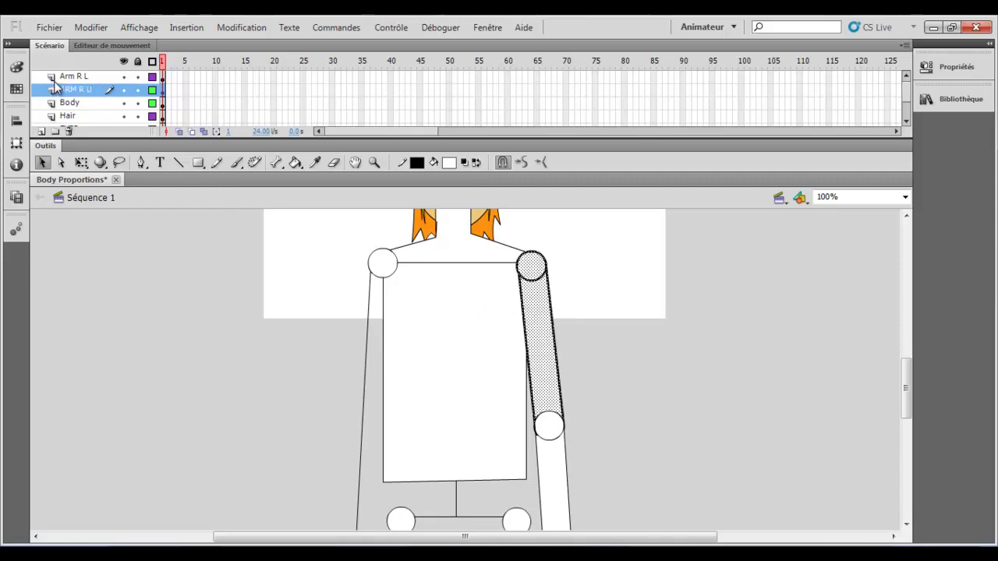
left_click(54, 77)
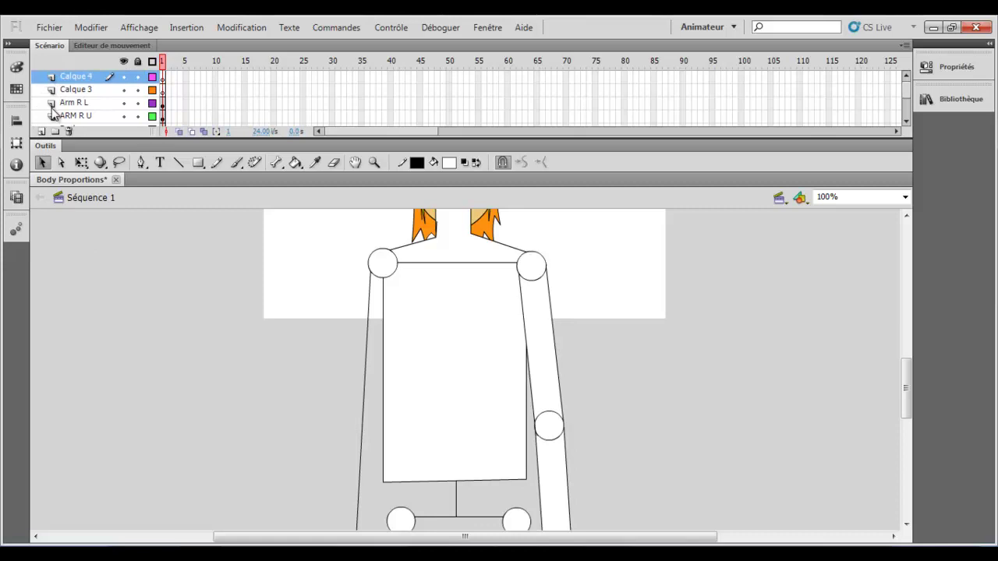
double_click(77, 90)
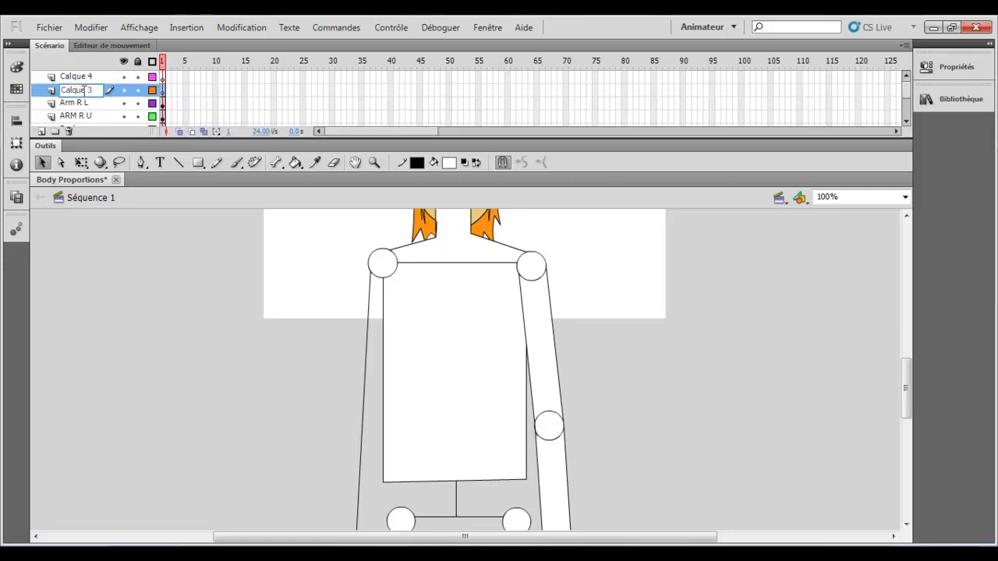
left_click_drag(96, 90, 2, 114)
key("BackSpace")
key("Return")
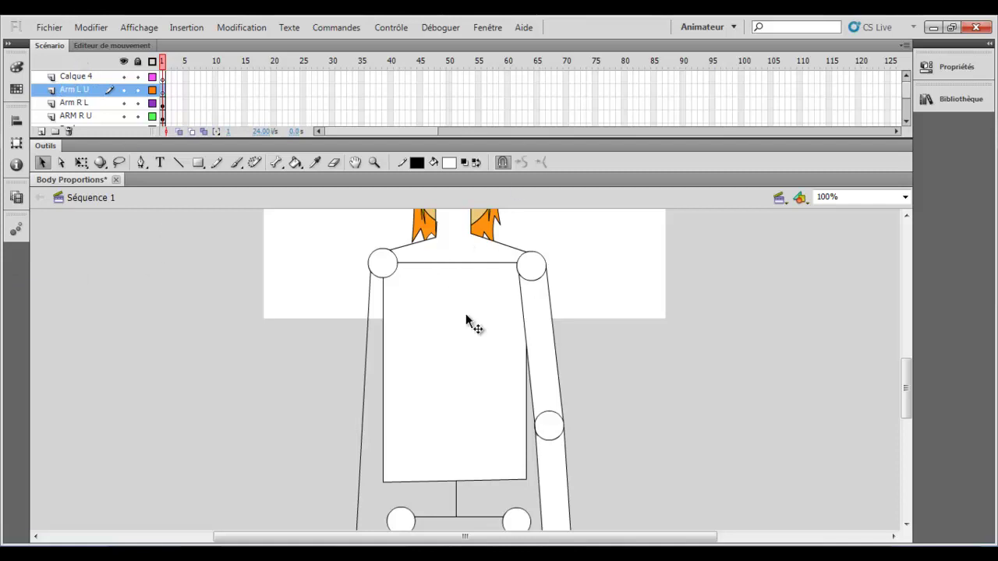
Select the whole right upper arm on ARM R U and bring up its context menu.
left_click(539, 310)
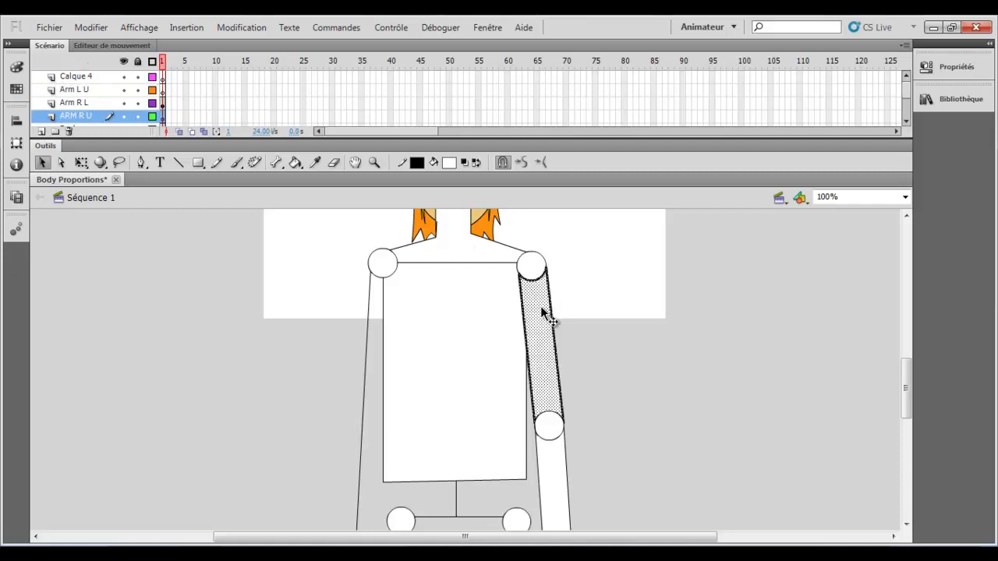
left_click(81, 113)
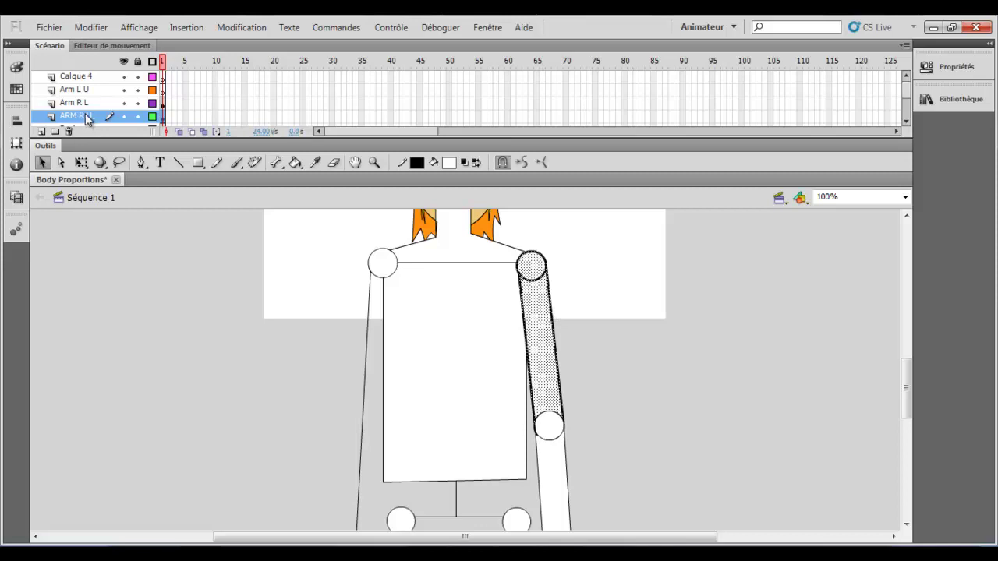
right_click(553, 322)
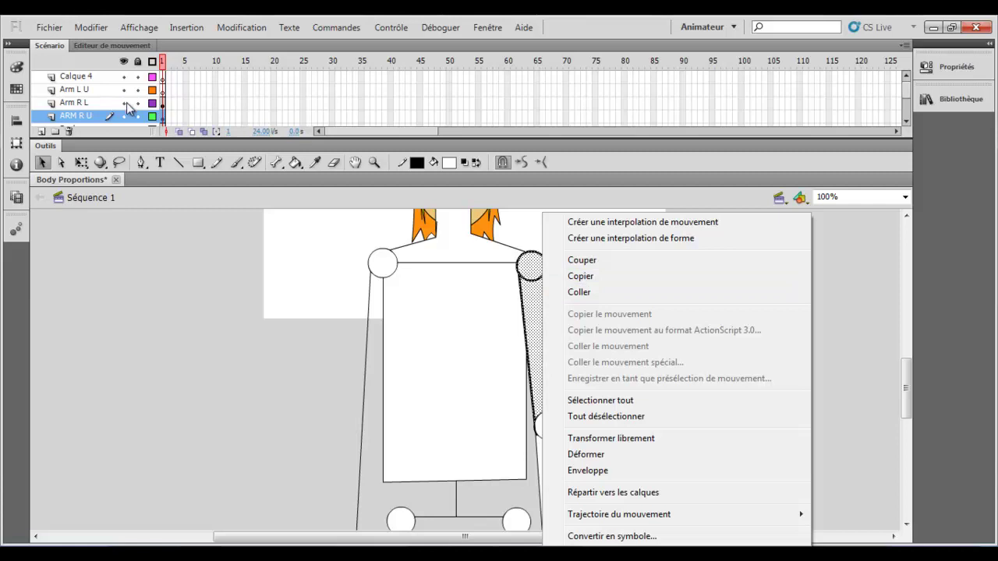
Copy the right upper arm and paste it in place on the Arm L U layer.
left_click(588, 282)
right_click(316, 290)
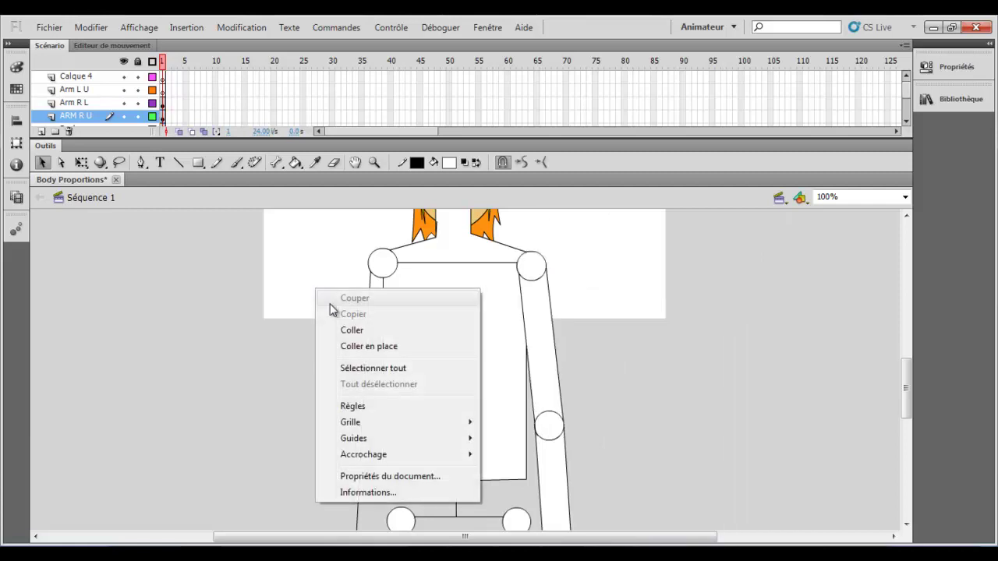
left_click(87, 103)
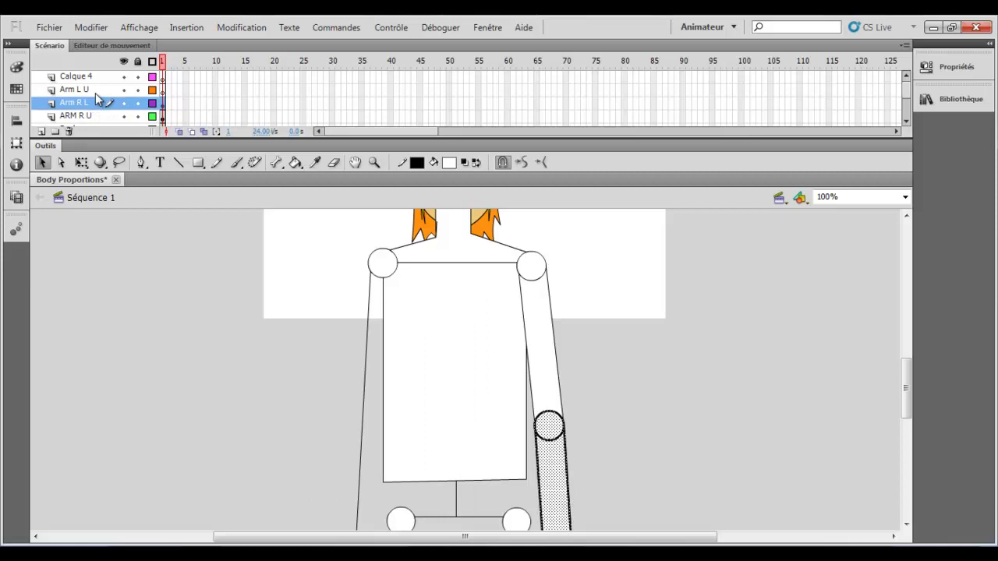
left_click(95, 92)
right_click(214, 320)
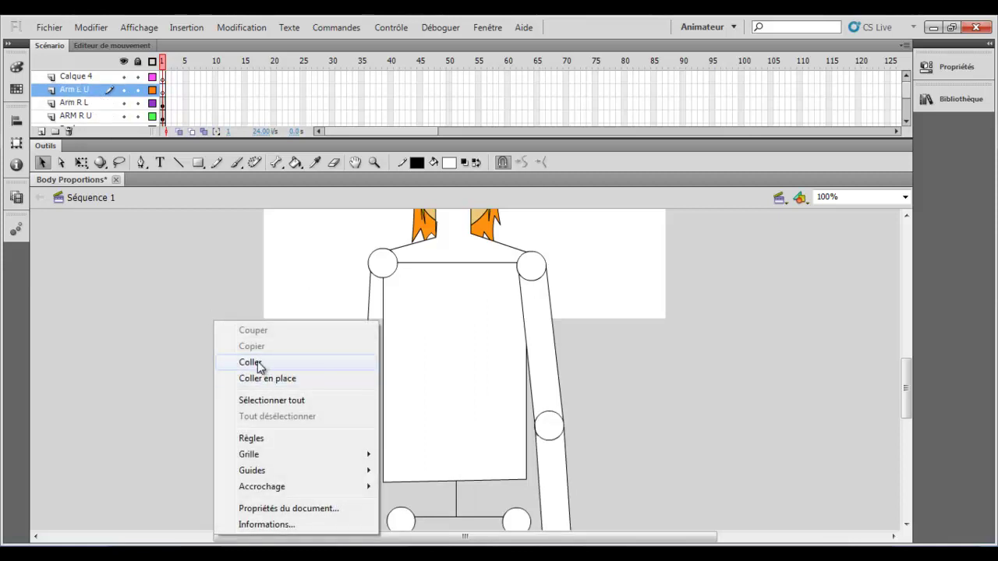
left_click(269, 379)
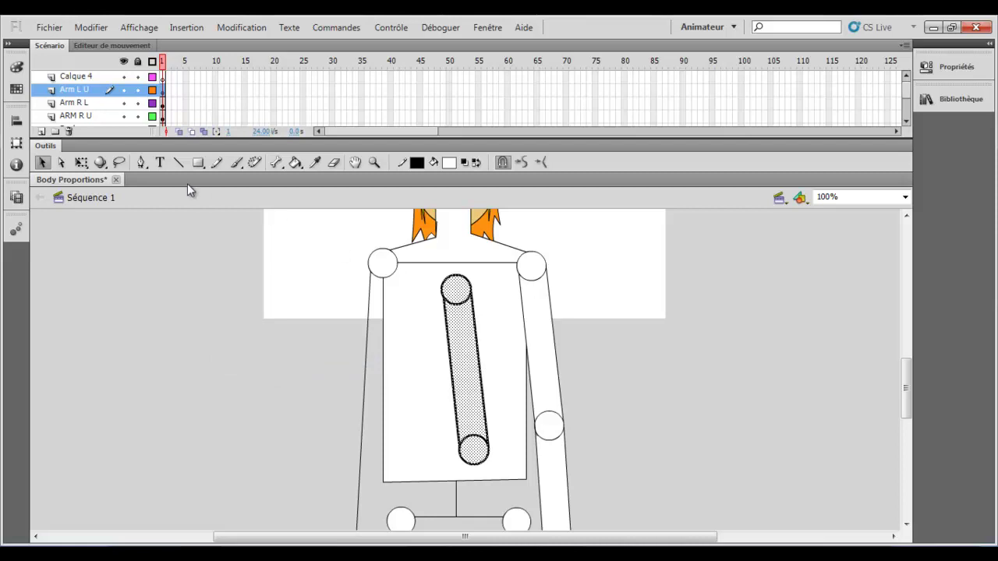
Flip the pasted arm horizontally and move it to the left shoulder.
left_click(248, 28)
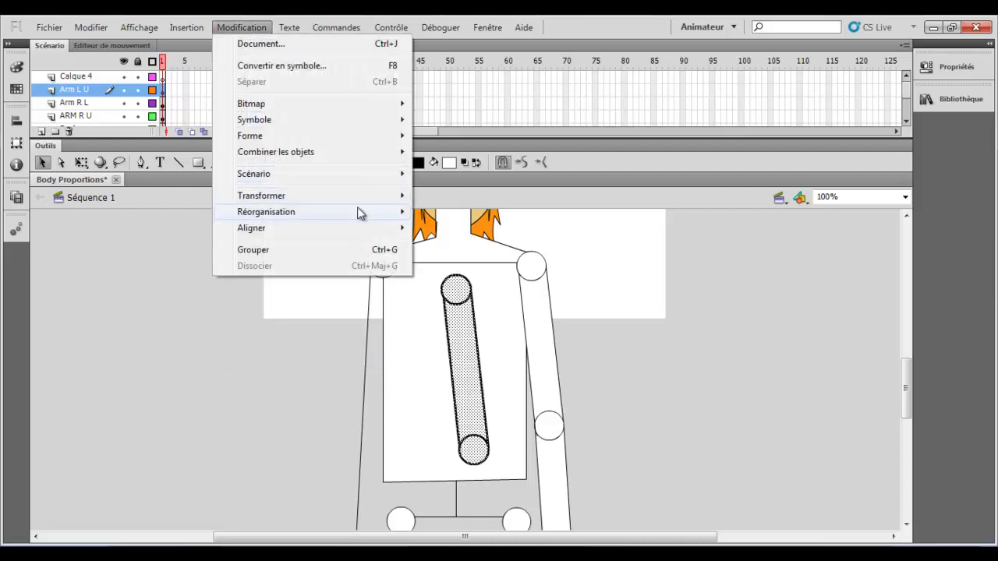
mouse_move(356, 198)
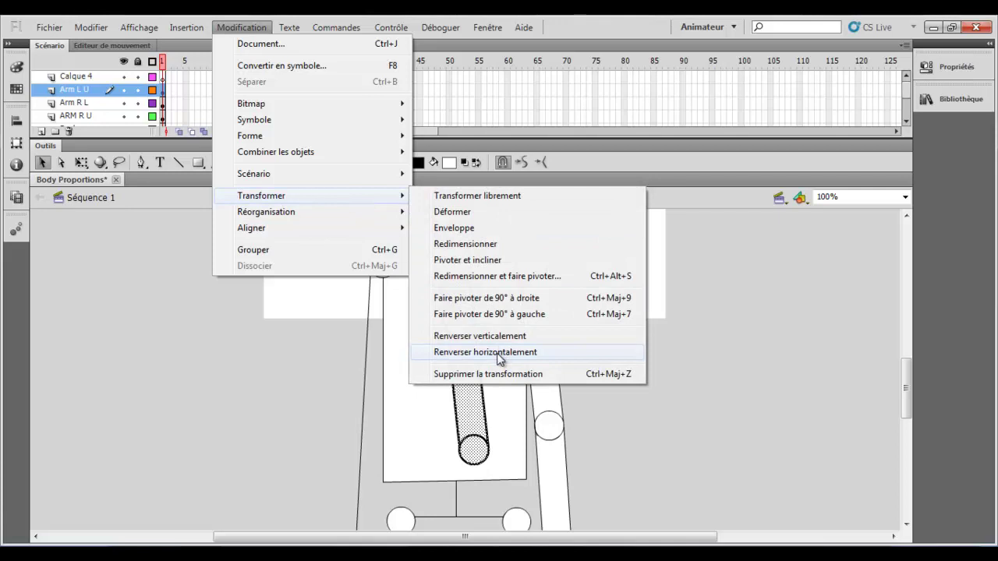
left_click(498, 353)
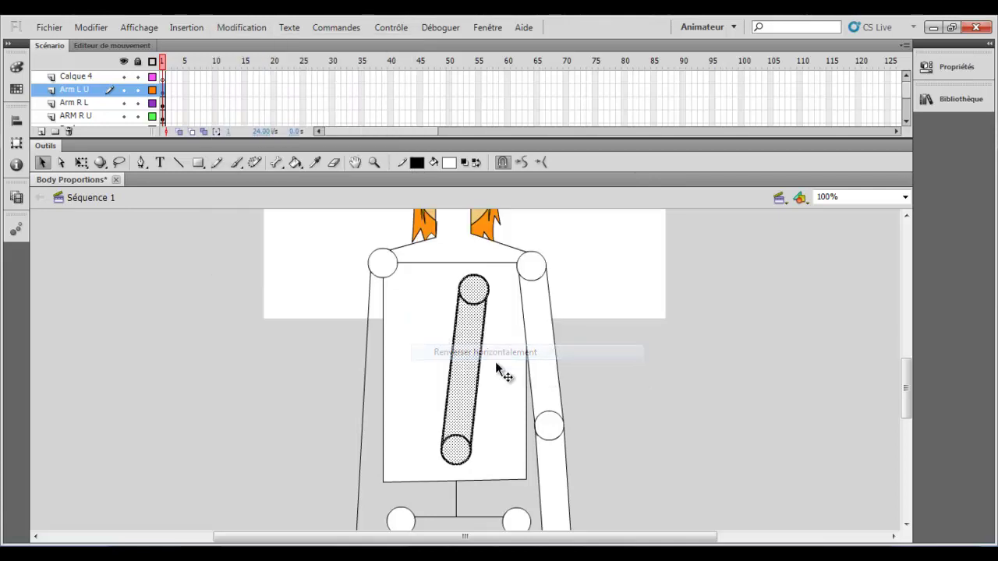
left_click_drag(463, 348, 380, 314)
left_click(280, 274)
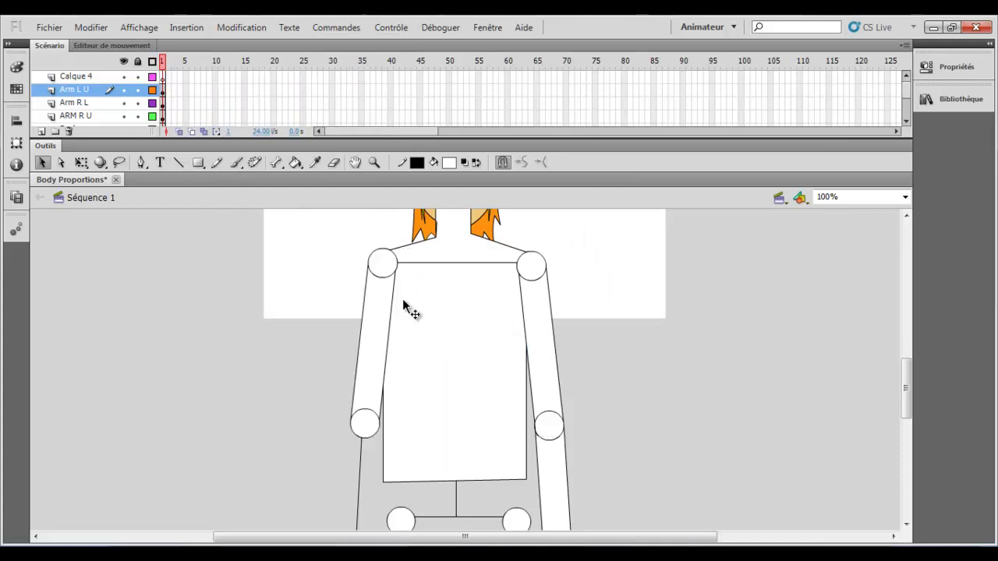
Copy the whole right forearm from the Arm R L layer.
left_click(541, 461)
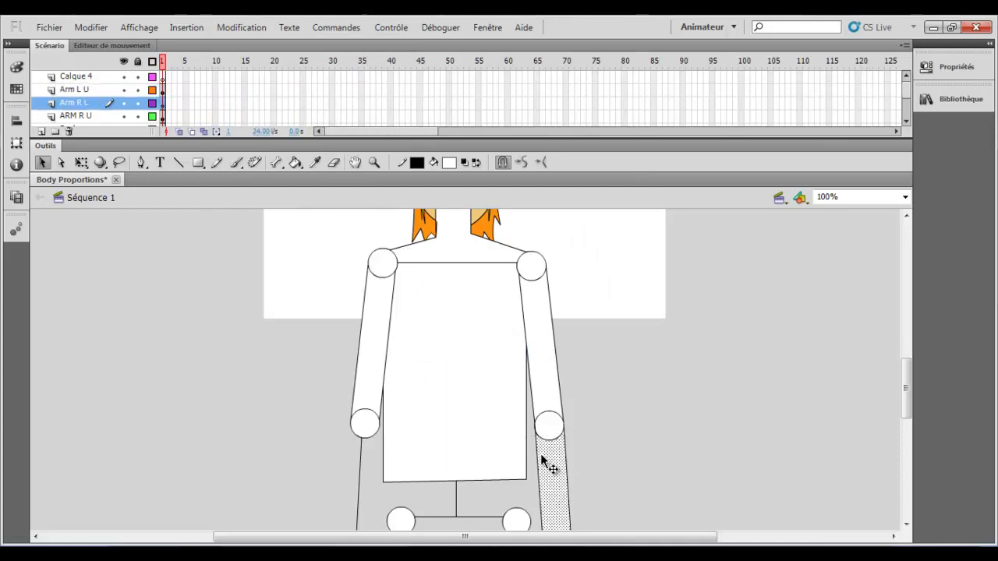
left_click(74, 102)
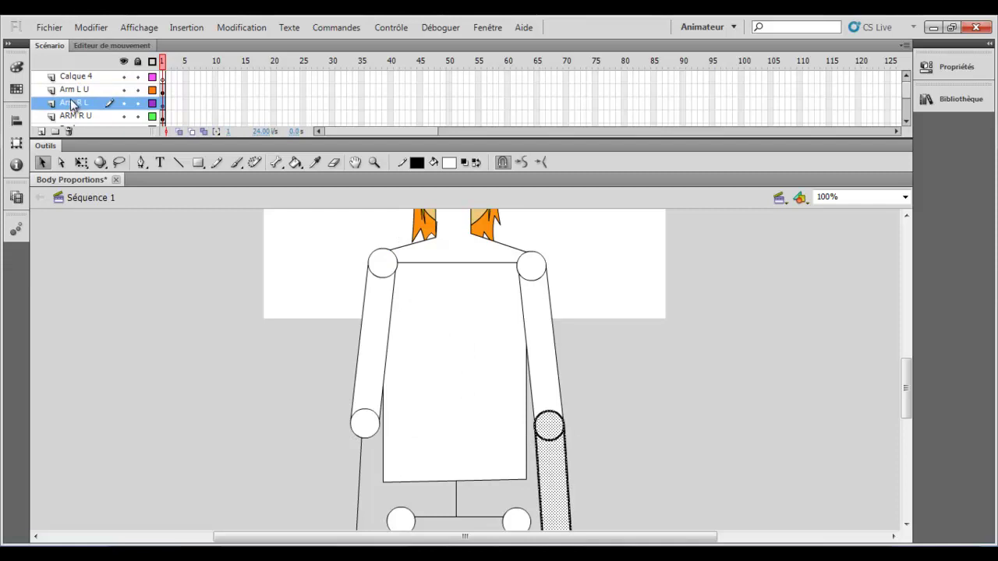
right_click(565, 477)
left_click(616, 197)
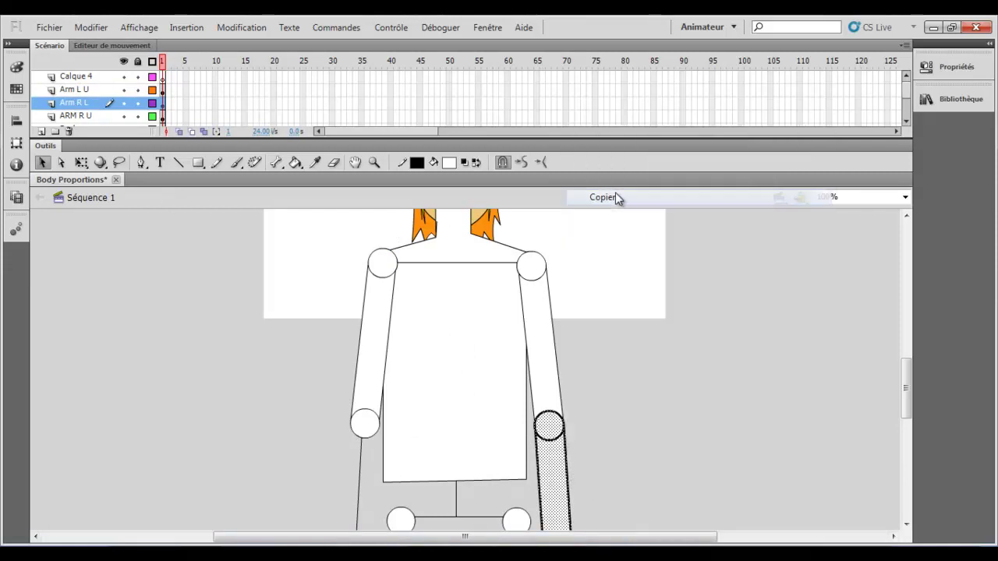
Rename the Calque 4 layer to Arm L L.
left_click(92, 77)
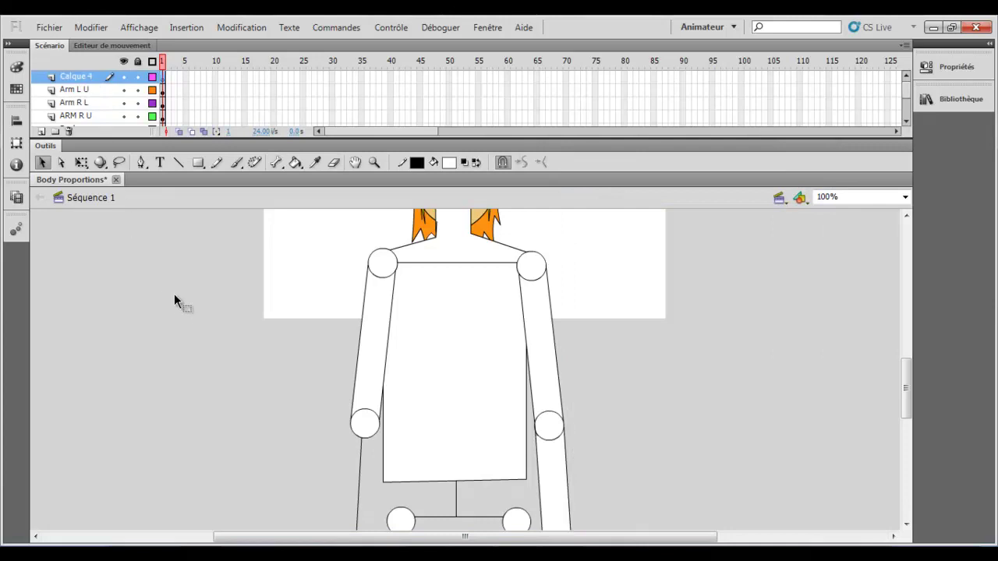
double_click(92, 77)
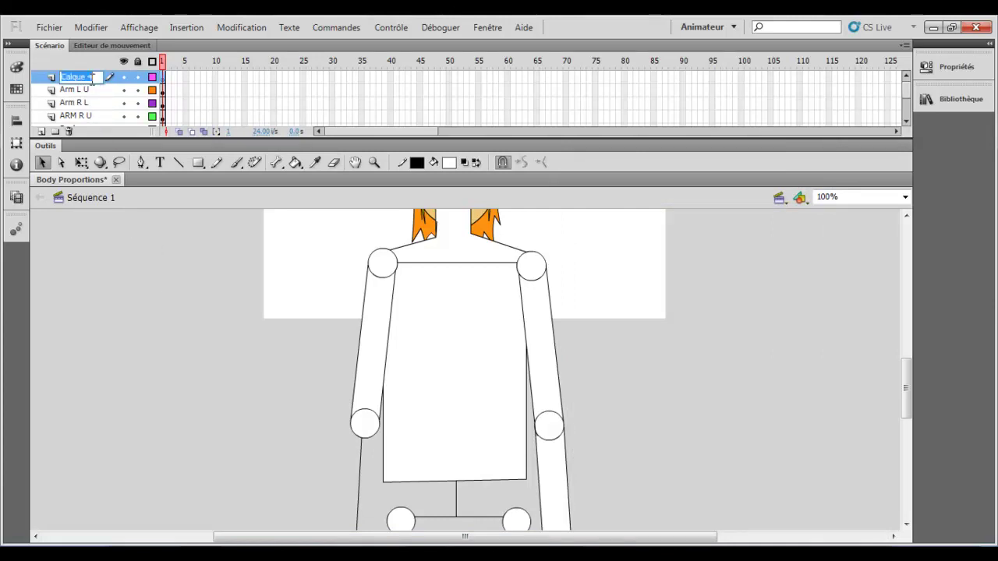
key("BackSpace")
type("arm")
key("BackSpace")
key("BackSpace")
key("BackSpace")
type("Arm")
key("Return")
Paste the forearm copy in place and drag it to the body's left side.
scroll(263, 390, "down", 5)
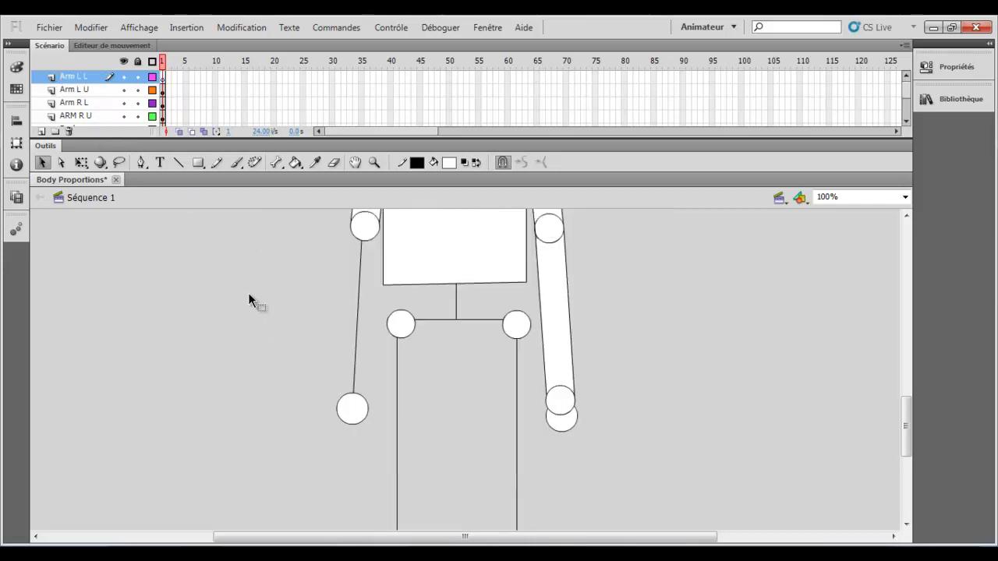
right_click(249, 293)
left_click(659, 389)
scroll(206, 290, "up", 3)
right_click(293, 367)
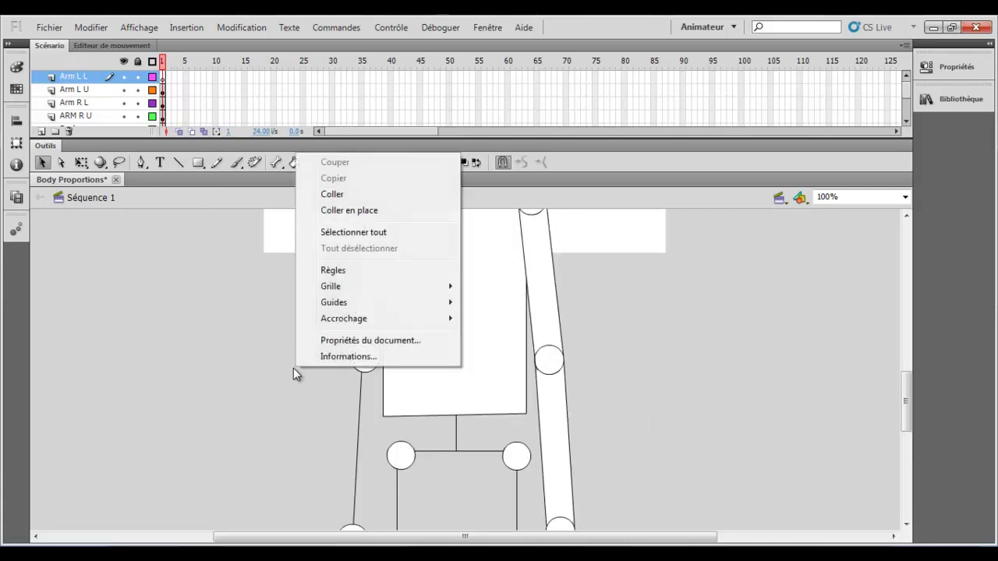
left_click(331, 211)
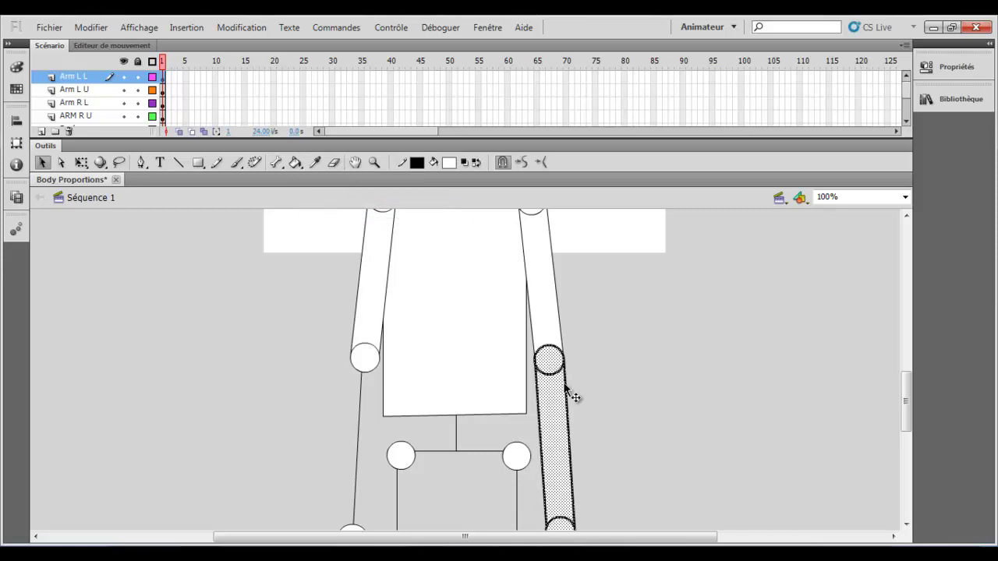
left_click_drag(566, 388, 353, 417)
Flip the forearm copy horizontally and position it under the left elbow.
scroll(357, 421, "down", 2)
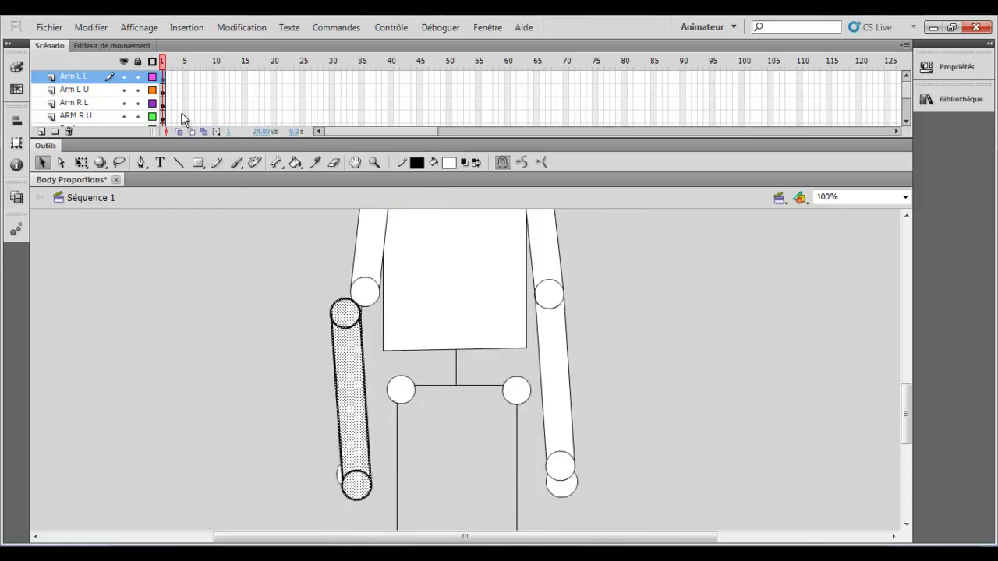
left_click(231, 31)
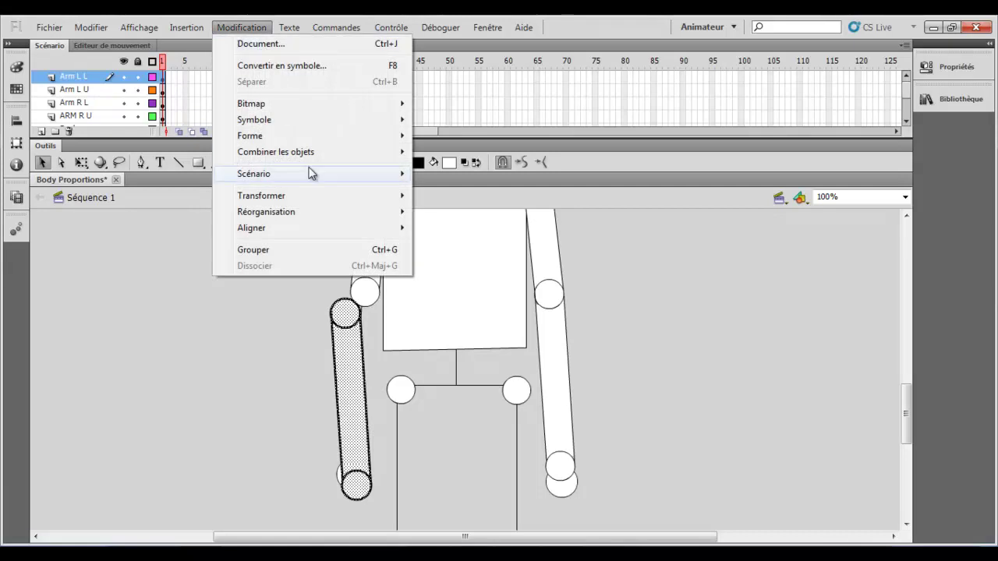
mouse_move(335, 193)
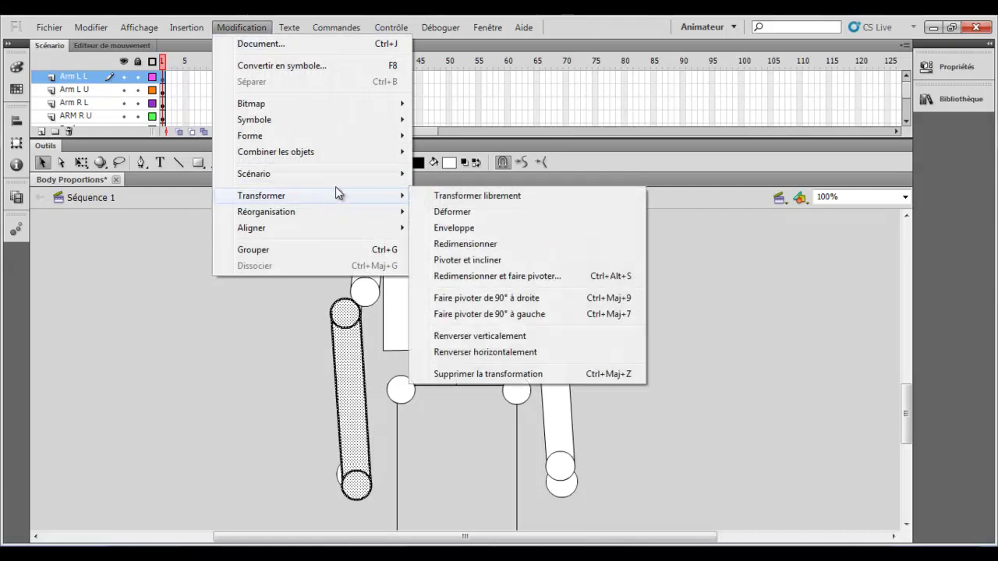
left_click(499, 353)
left_click_drag(363, 330, 366, 300)
Select and delete the extra circle below the right hand, leaving one wrist circle.
scroll(660, 312, "up", 2)
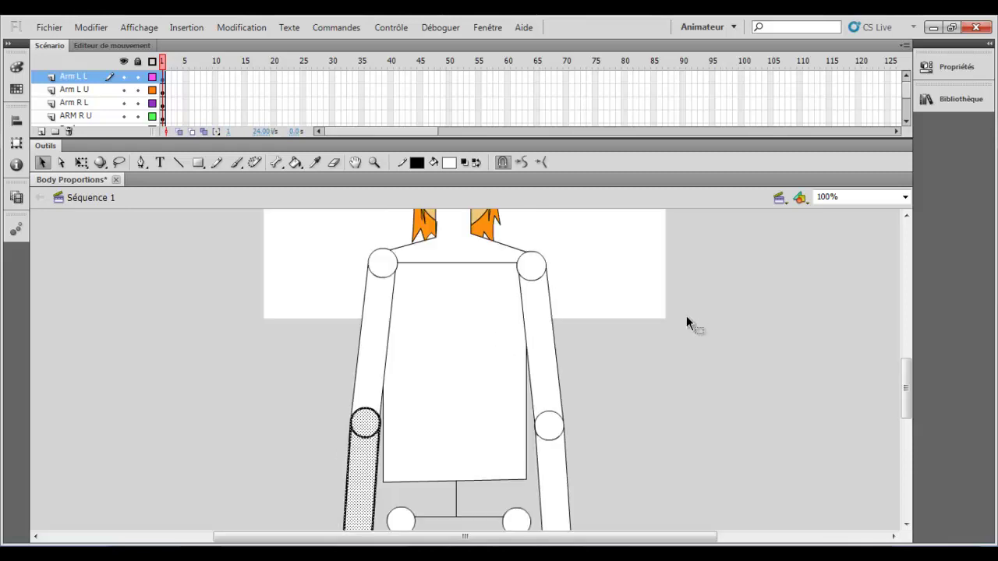
left_click(686, 316)
scroll(684, 317, "up", 3)
scroll(677, 316, "down", 5)
scroll(672, 313, "up", 3)
scroll(671, 313, "down", 5)
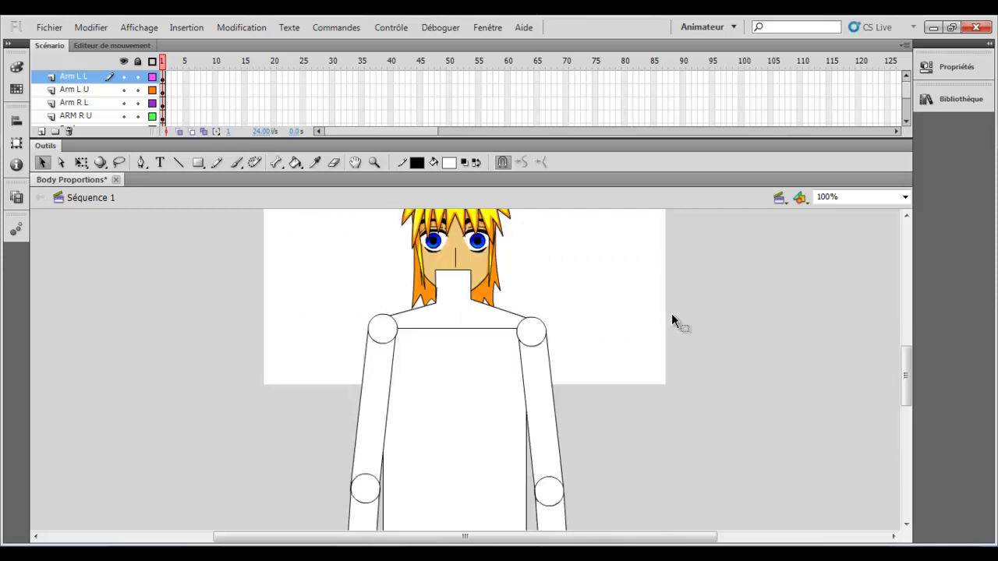
left_click(562, 422)
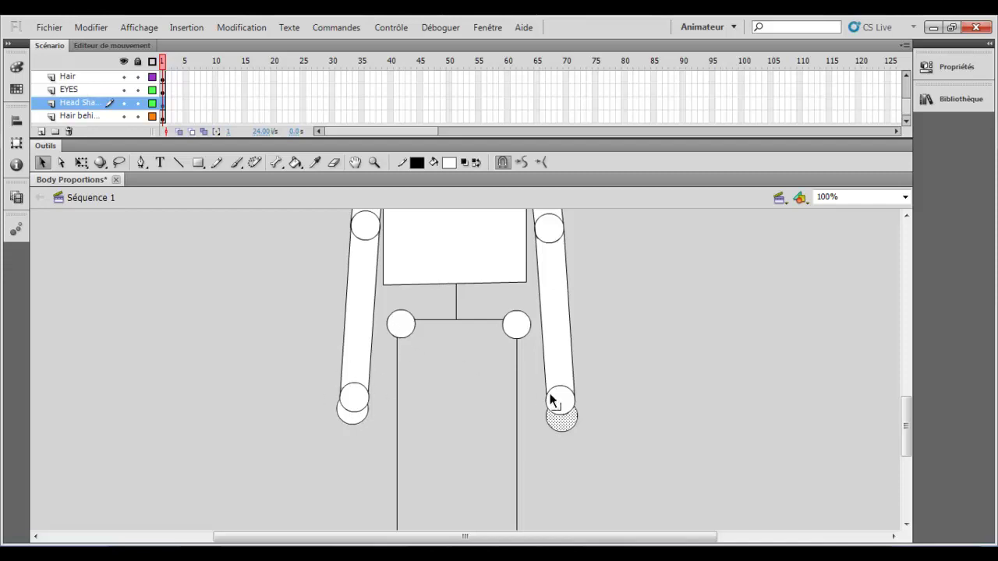
scroll(546, 392, "up", 6)
scroll(546, 385, "down", 10)
scroll(543, 383, "up", 10)
scroll(543, 387, "down", 5)
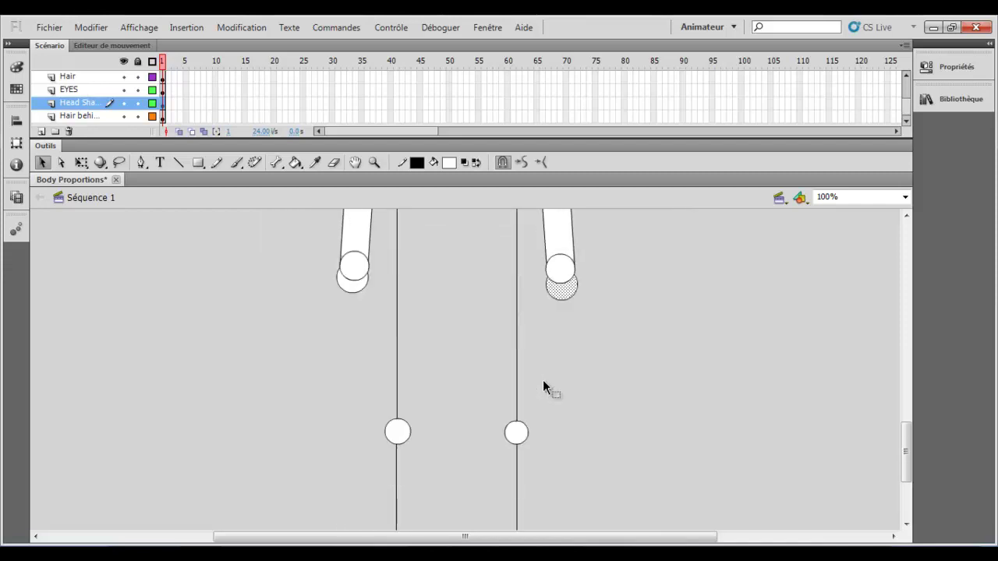
scroll(385, 293, "up", 6)
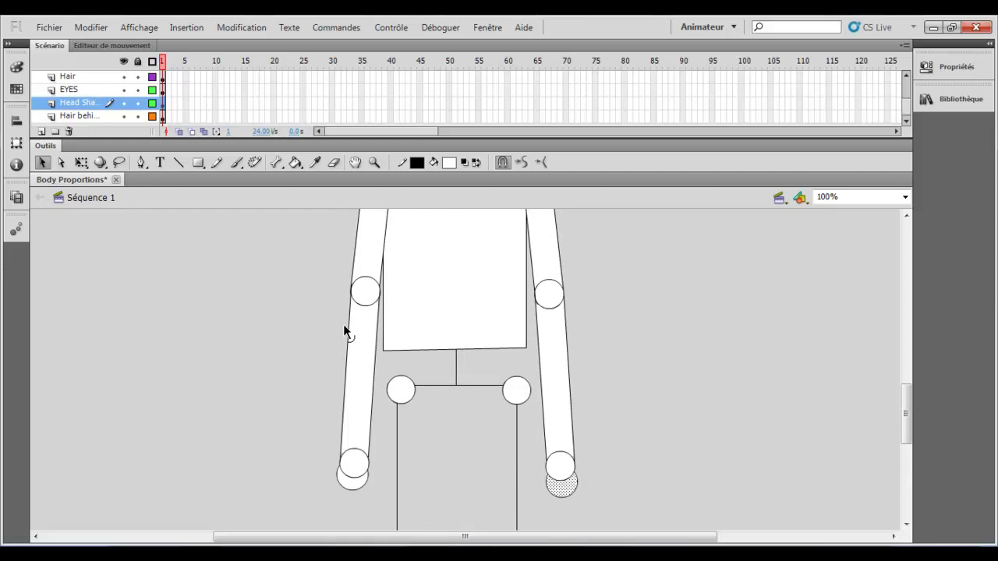
scroll(294, 328, "up", 3)
scroll(535, 387, "down", 3)
scroll(537, 388, "down", 6)
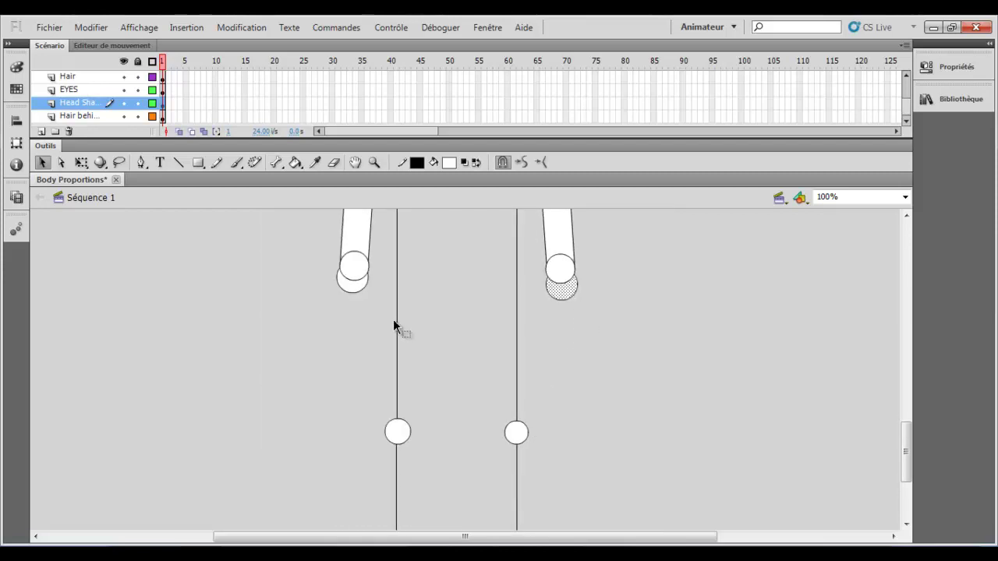
scroll(400, 283, "up", 5)
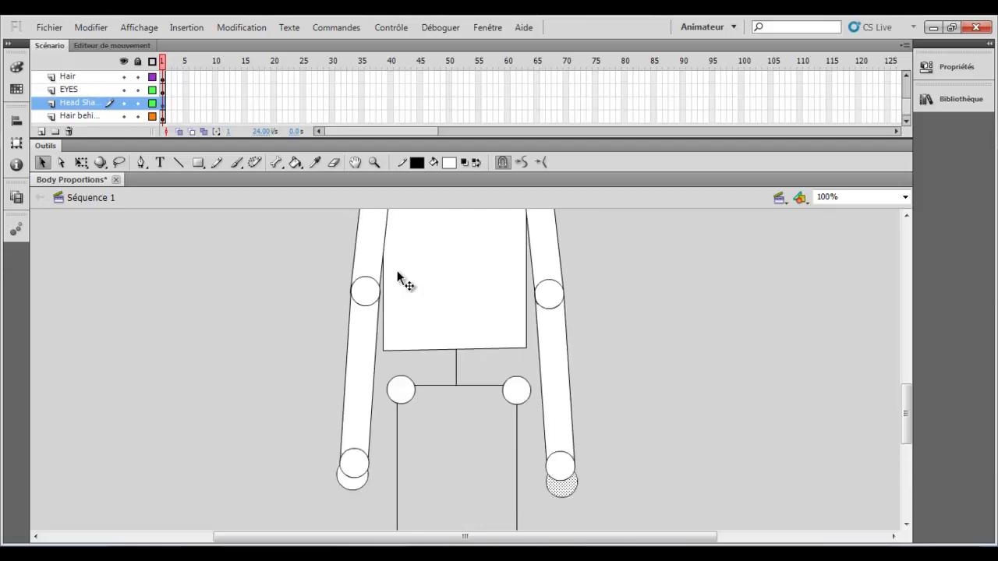
left_click(359, 485)
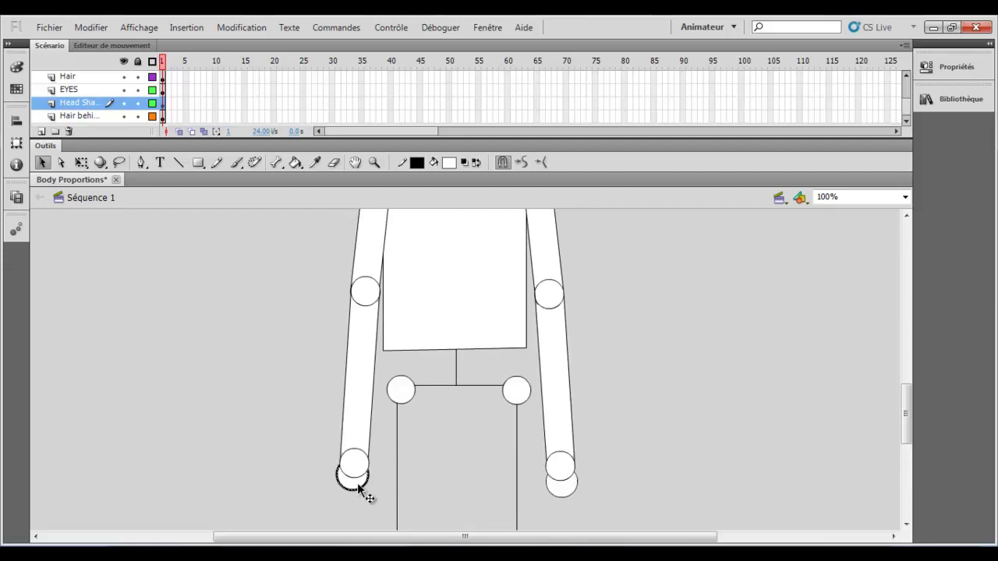
left_click(590, 526)
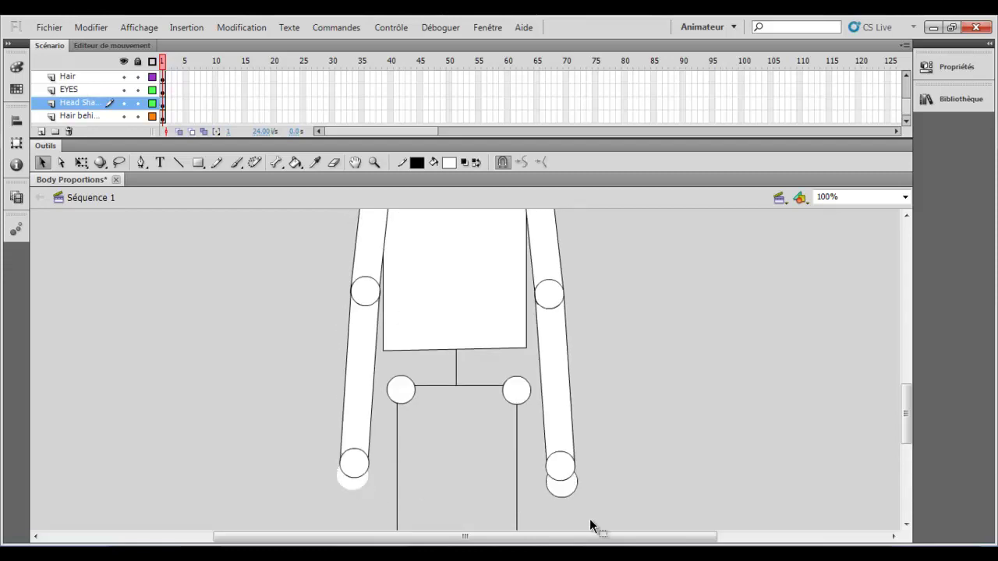
left_click(561, 483)
key("Delete")
scroll(644, 371, "up", 5)
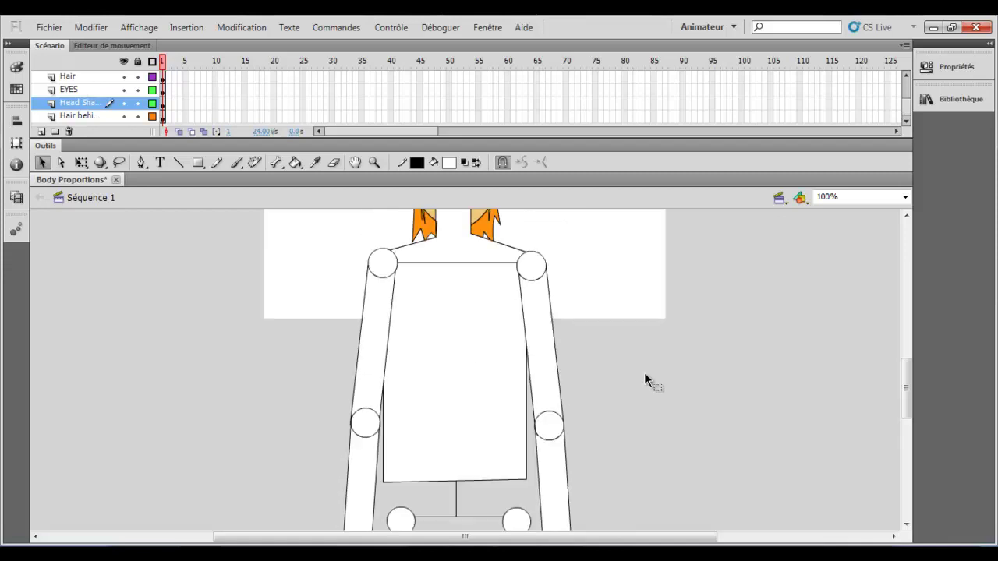
scroll(448, 354, "down", 7)
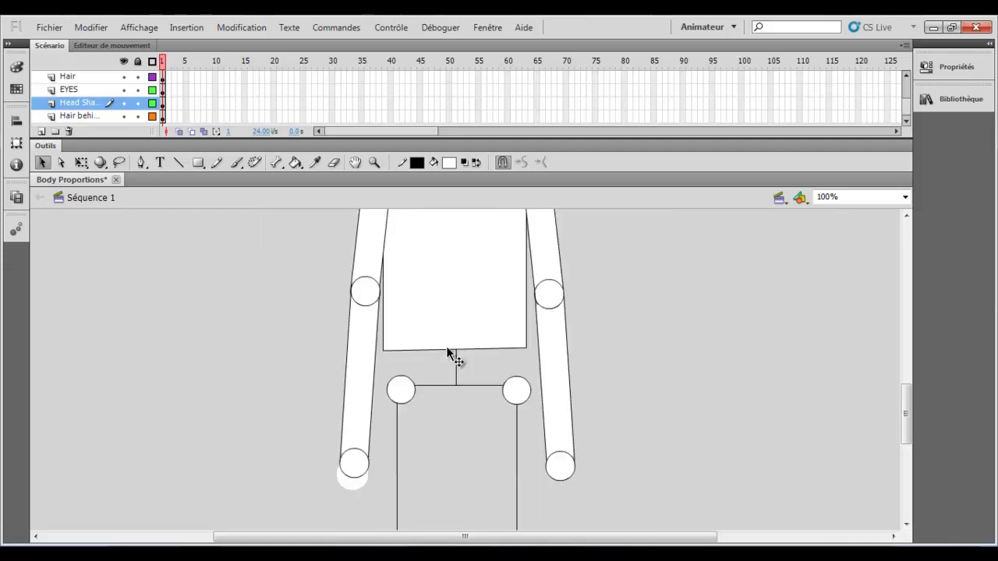
scroll(450, 351, "up", 7)
scroll(452, 350, "down", 7)
scroll(455, 343, "down", 5)
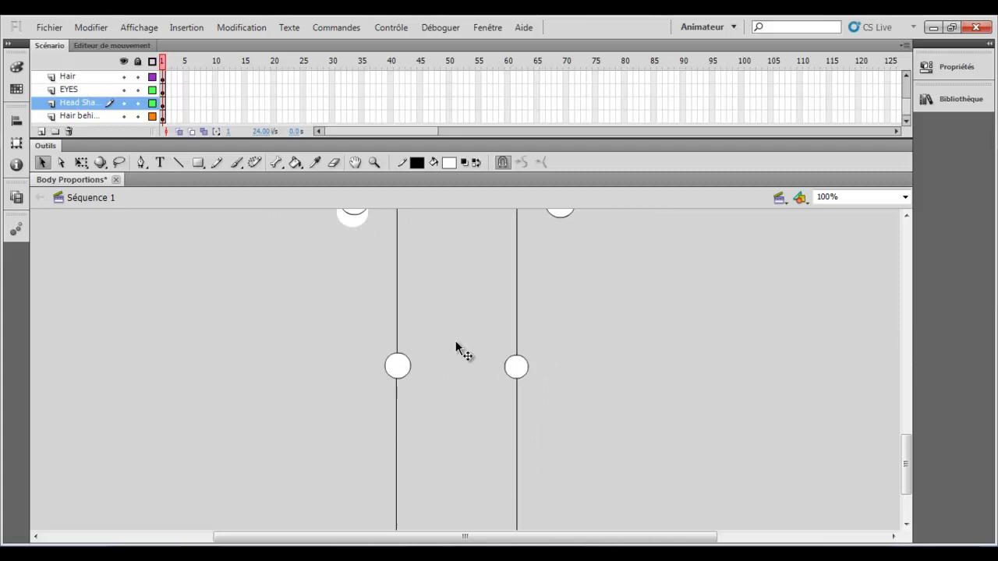
scroll(457, 347, "up", 5)
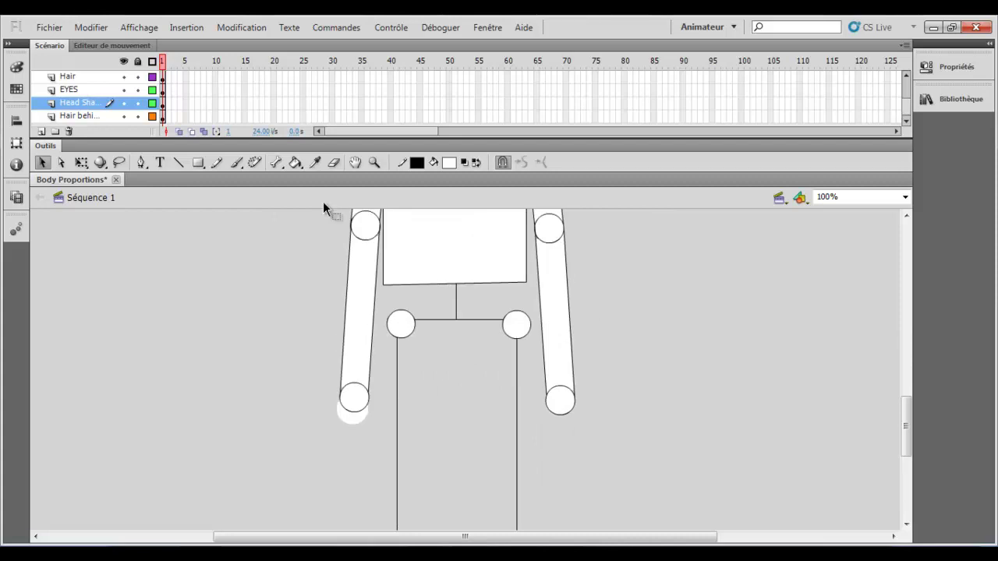
Add a new layer, Calque 5, above the Arm L L layer.
left_click(82, 90)
scroll(84, 87, "up", 1)
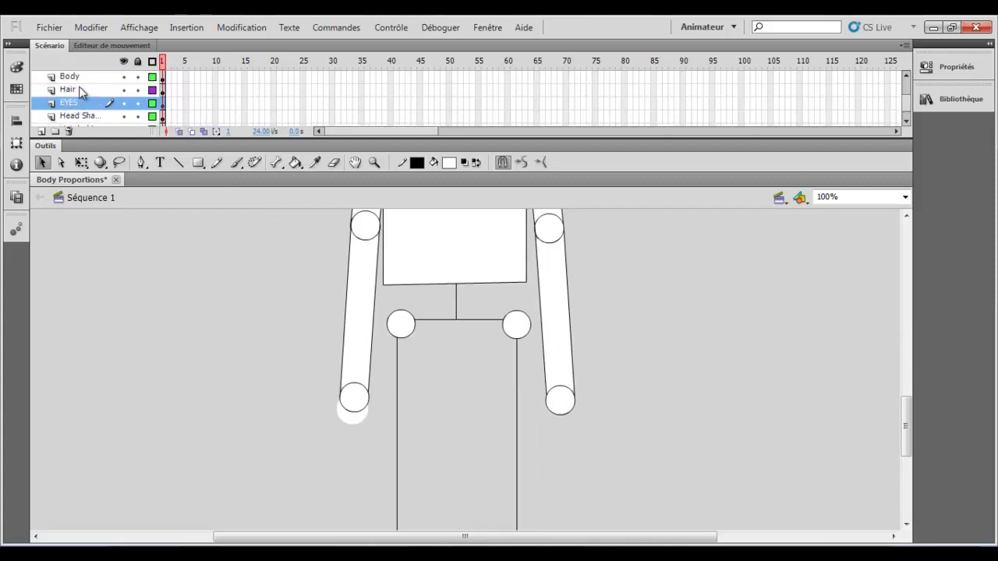
scroll(83, 85, "up", 4)
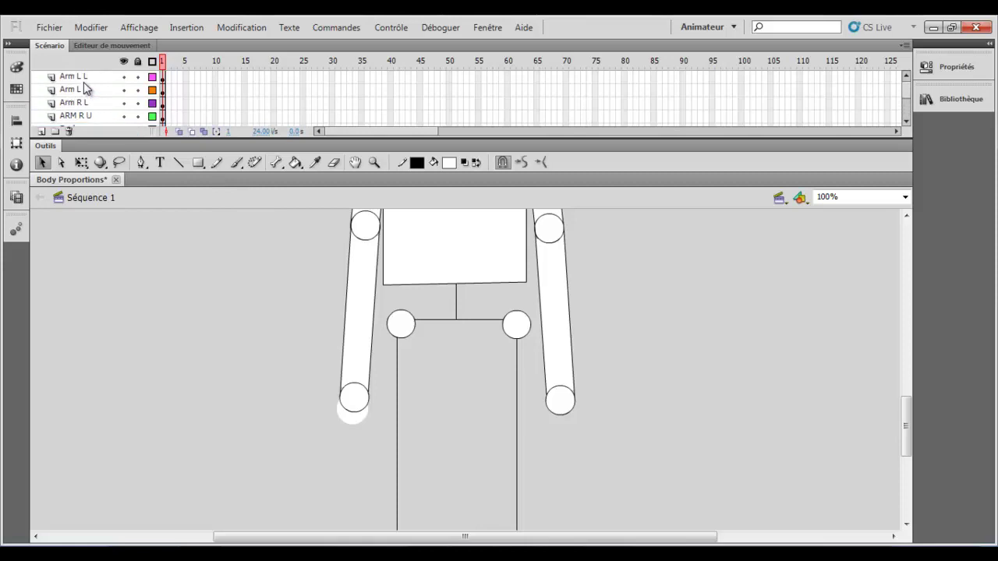
left_click(84, 82)
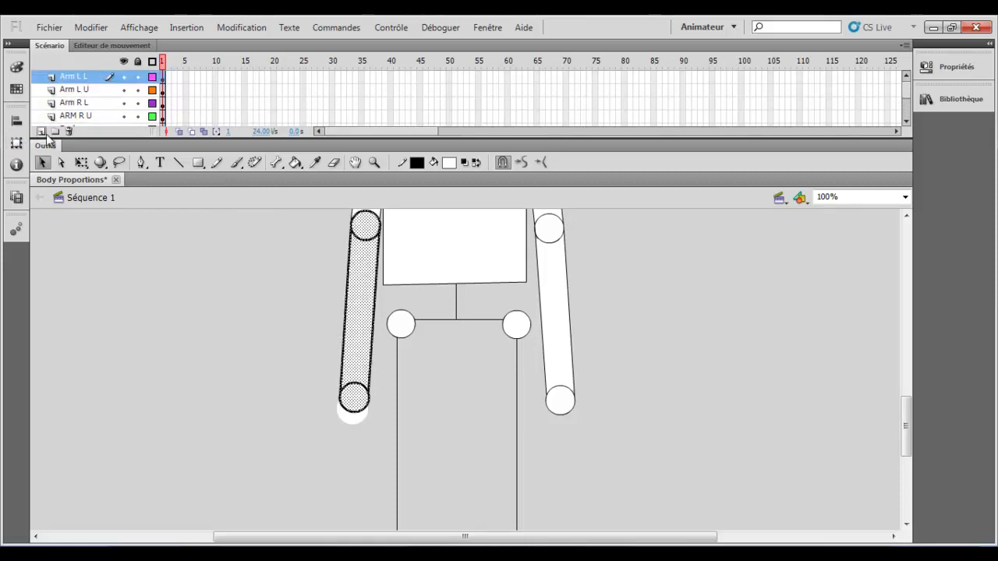
left_click(41, 131)
double_click(78, 77)
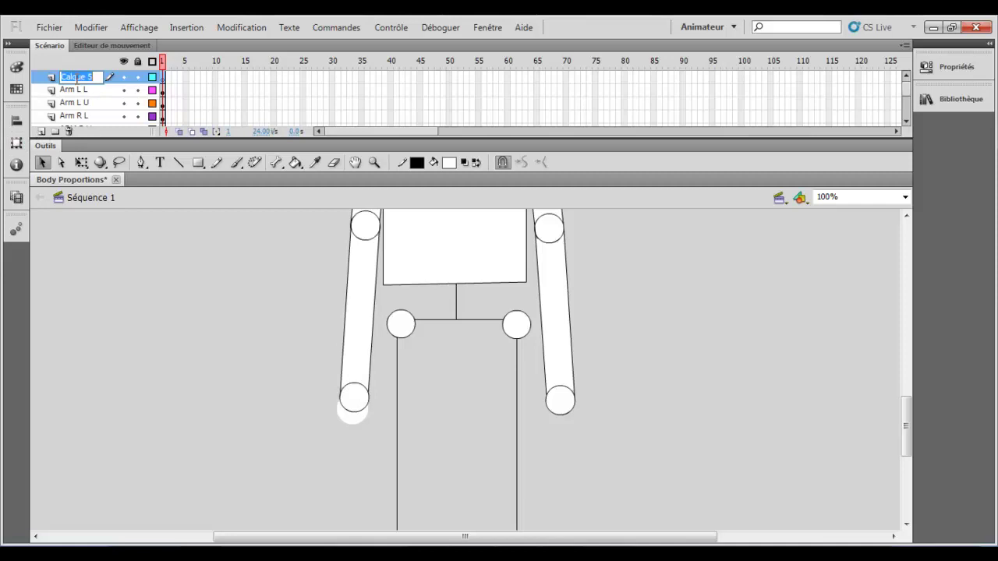
left_click(210, 343)
Paste the arm shape and Free Transform it: rotate, move over the hip, stretch into the left thigh.
right_click(210, 336)
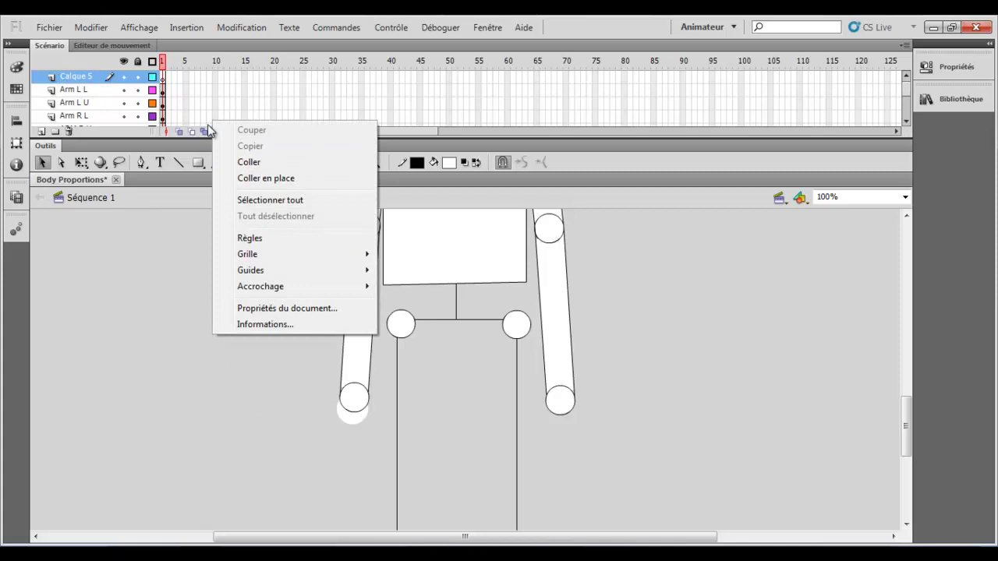
left_click(246, 161)
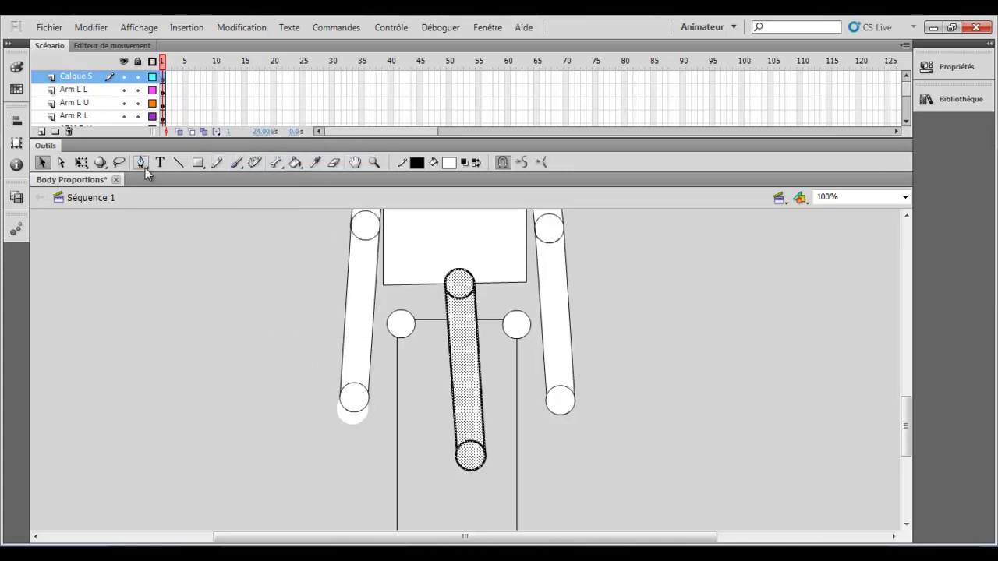
left_click(81, 162)
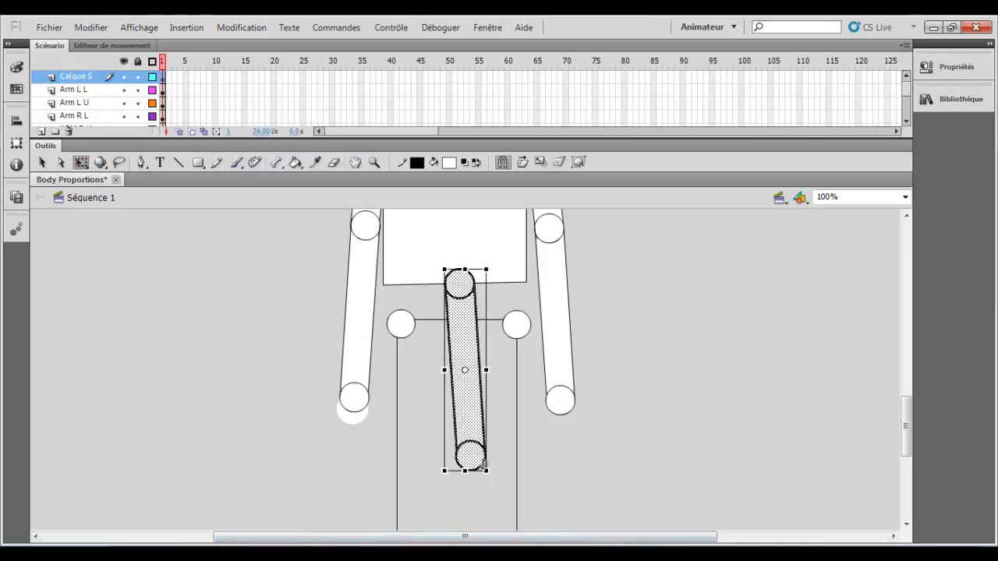
left_click_drag(485, 470, 516, 498)
key("ctrl+z")
mouse_move(492, 475)
left_mouse_down()
mouse_move(475, 480)
mouse_move(483, 476)
left_mouse_up()
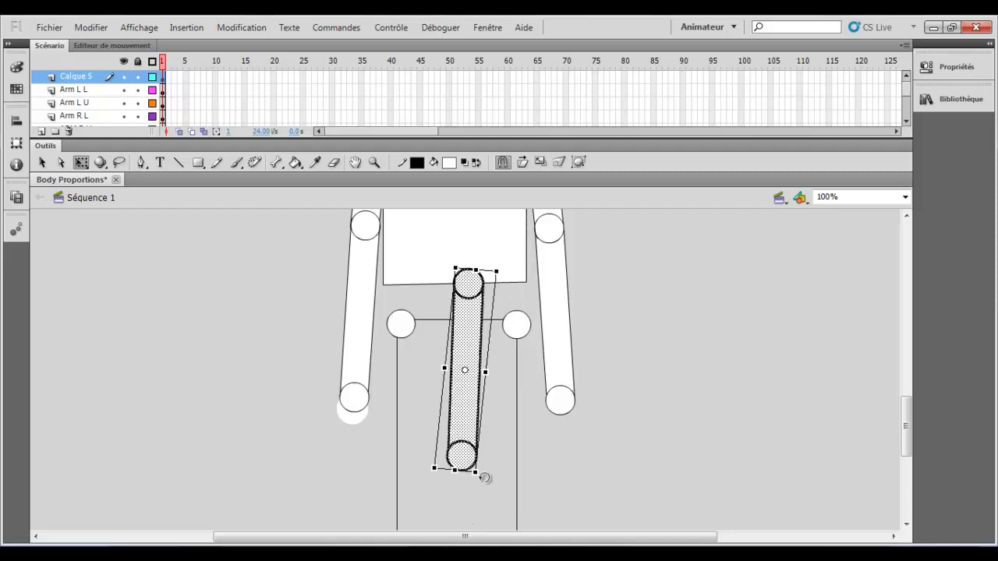
left_click_drag(475, 378, 440, 416)
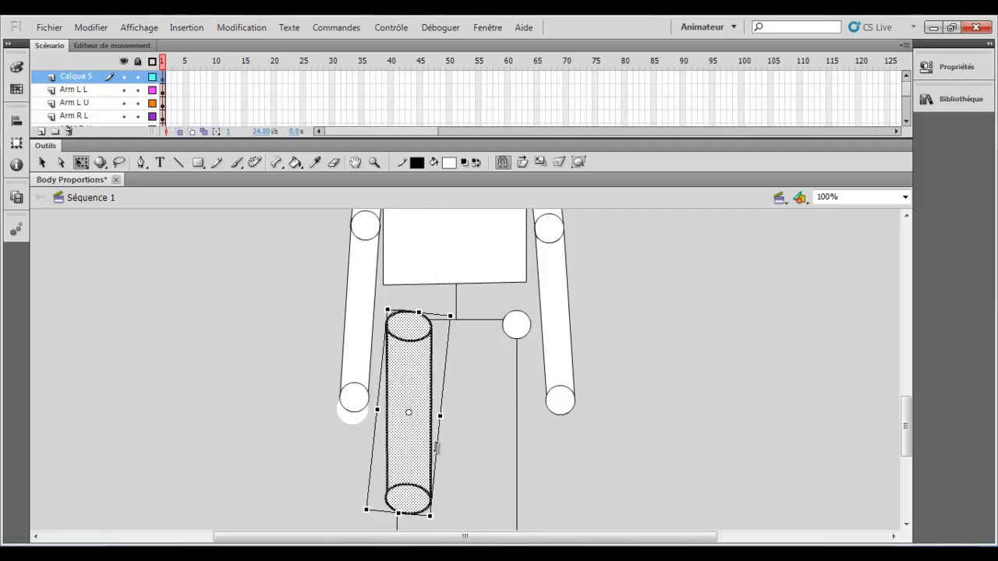
scroll(434, 456, "down", 3)
left_click_drag(398, 382, 383, 456)
Paste a second copy of the arm shape, then undo it.
scroll(433, 382, "up", 3)
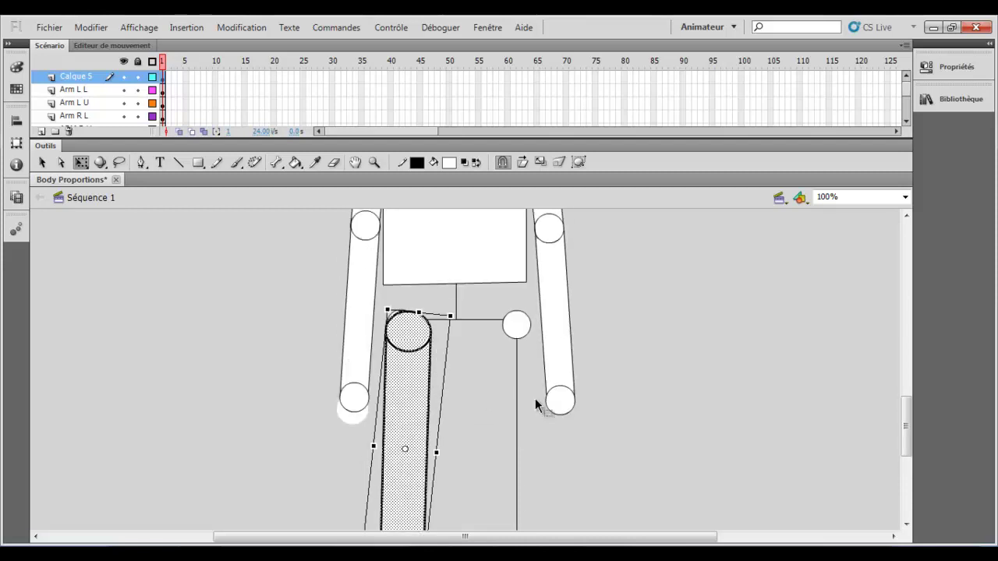
scroll(545, 390, "down", 8)
scroll(608, 359, "up", 5)
right_click(644, 343)
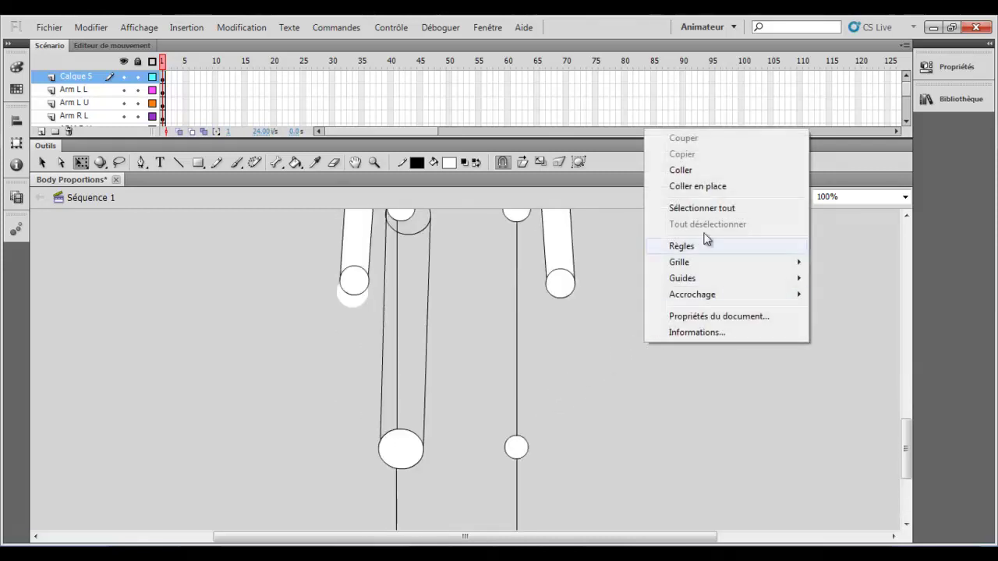
left_click(697, 172)
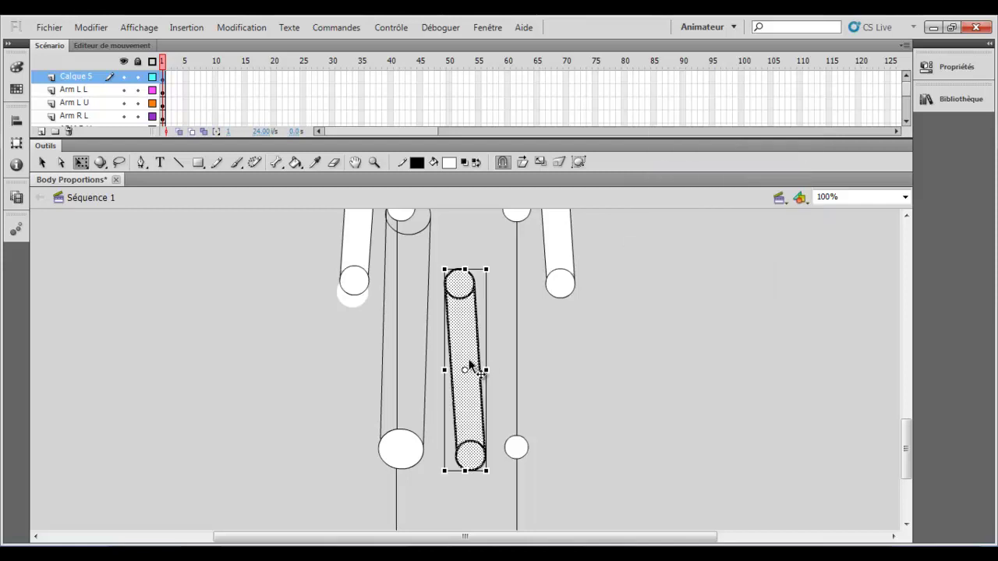
key("ctrl+z")
scroll(427, 393, "up", 2)
scroll(423, 459, "down", 1)
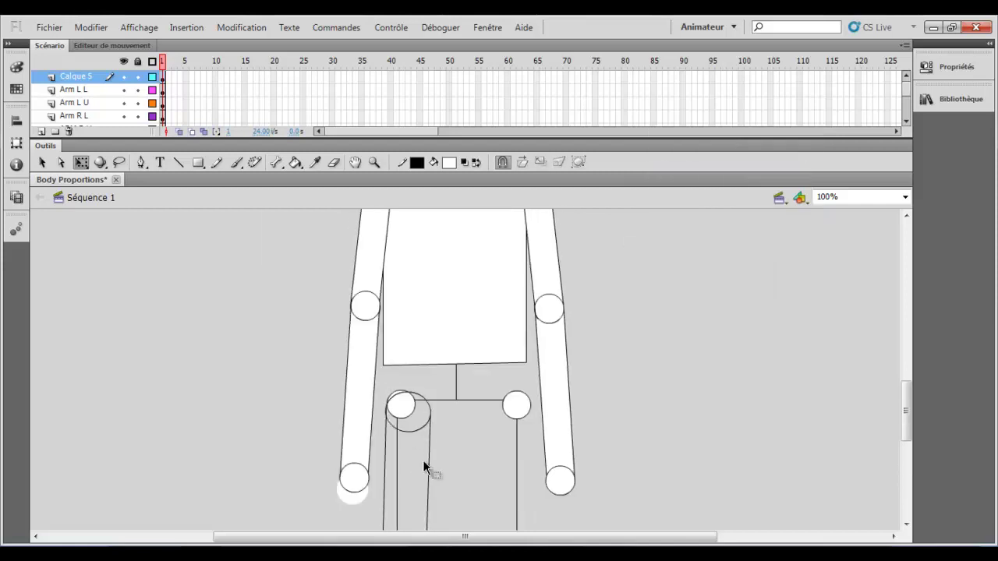
Rename the Calque 5 layer to Leg L U.
left_click(85, 78)
double_click(84, 78)
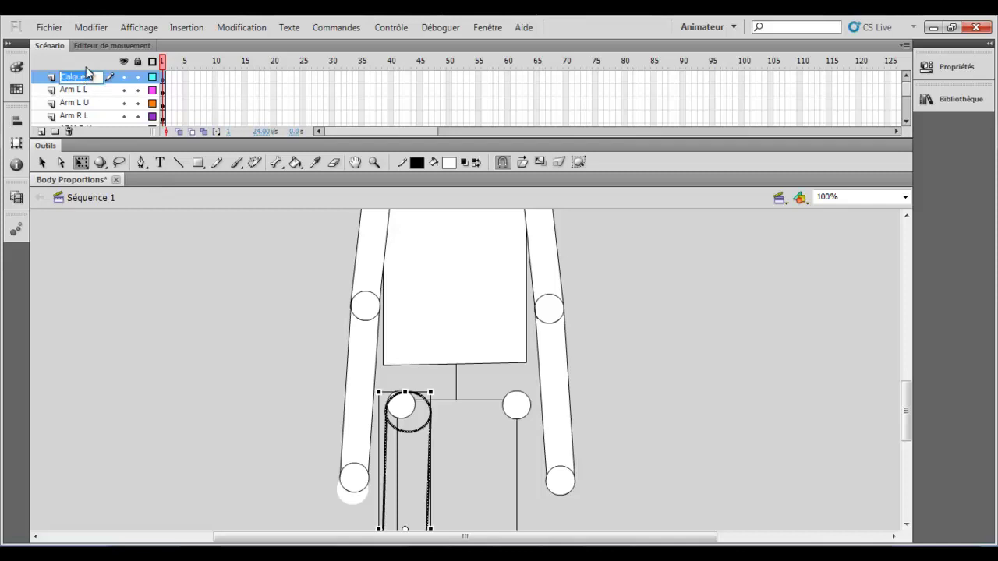
key("BackSpace")
key("Return")
Paste another copy of the limb shape onto the stage, then deselect the leg shapes.
scroll(522, 387, "down", 3)
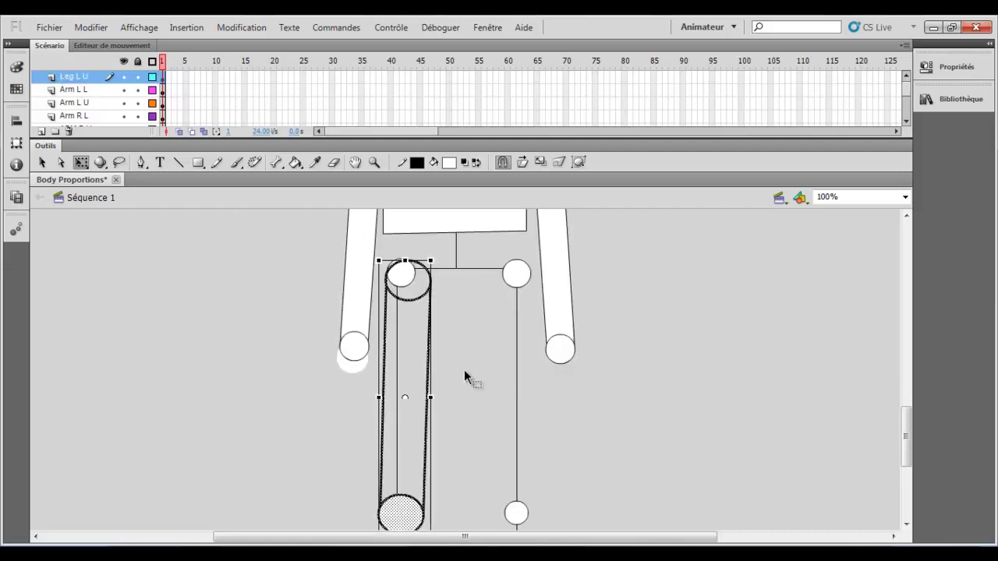
right_click(648, 372)
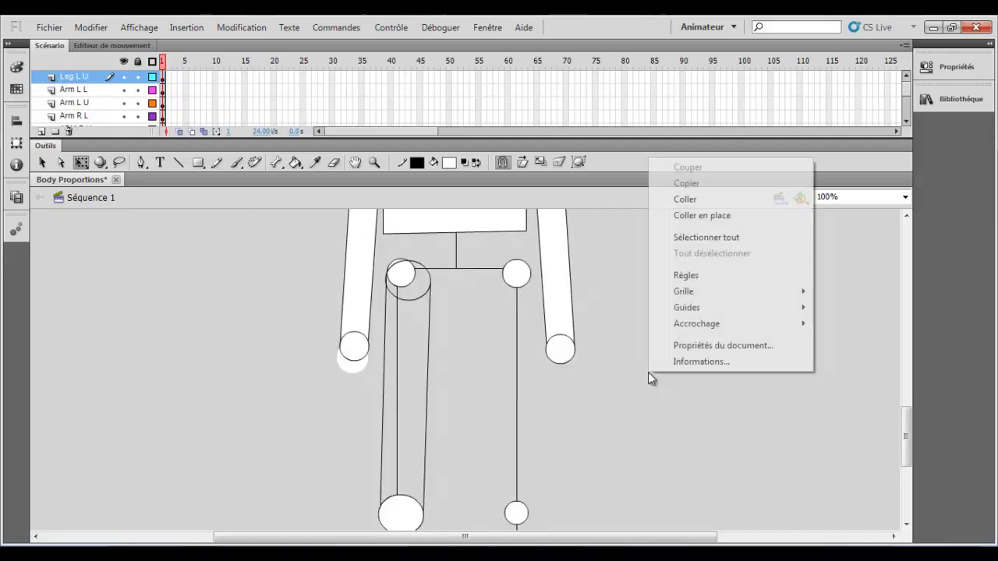
left_click(700, 200)
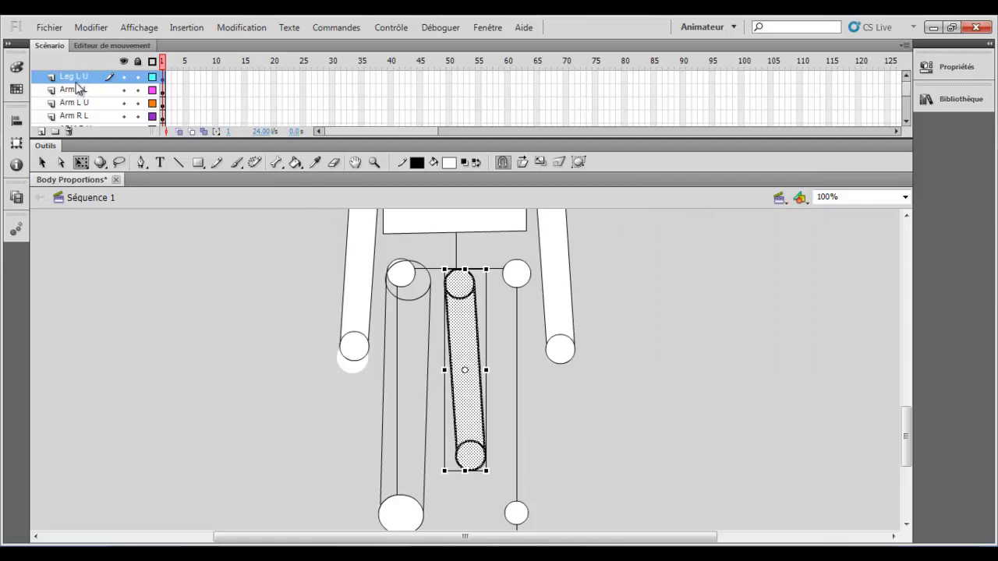
left_click(104, 79)
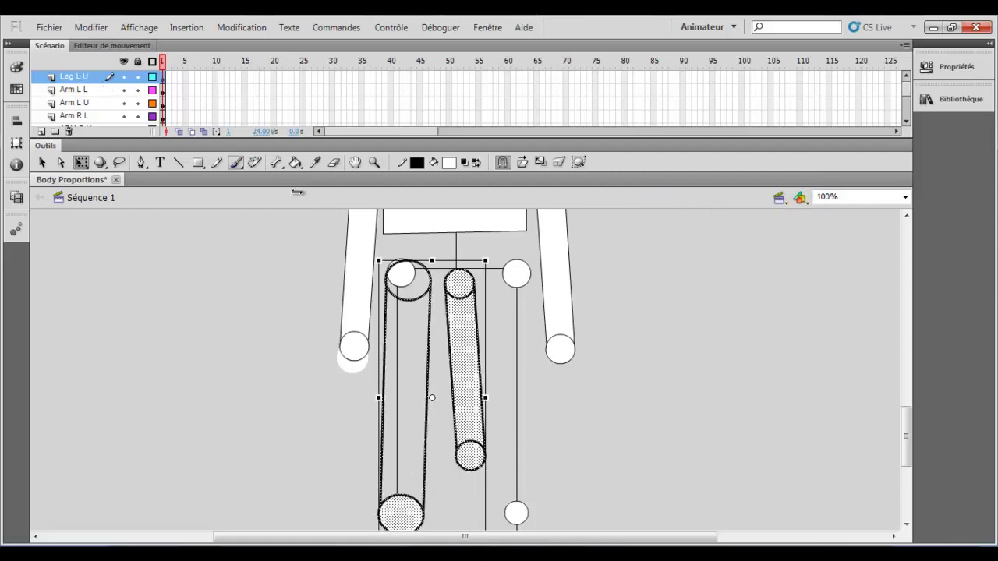
left_click(739, 494)
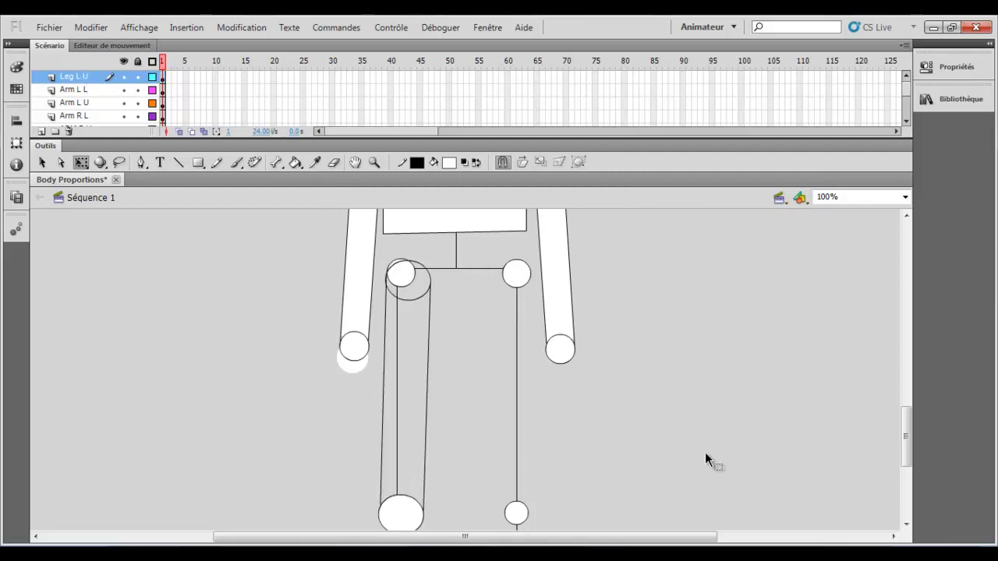
Add a new layer at the top named Leg U R.
left_click(41, 131)
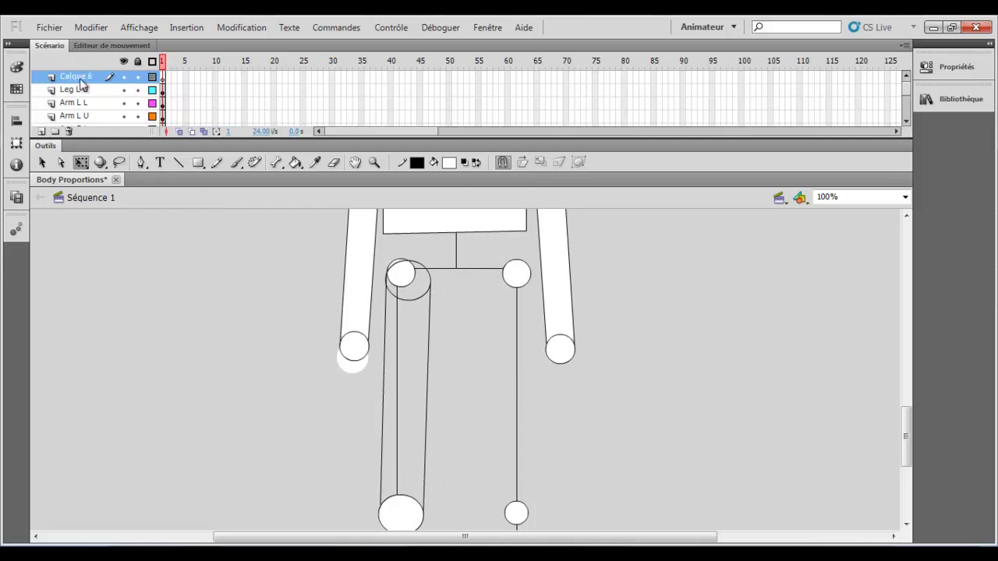
key("BackSpace")
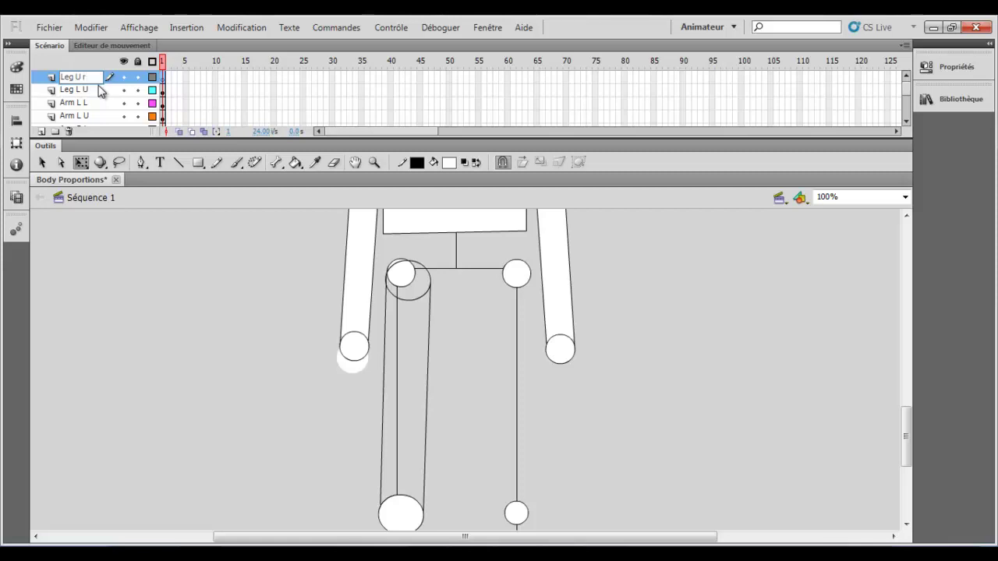
left_click(143, 310)
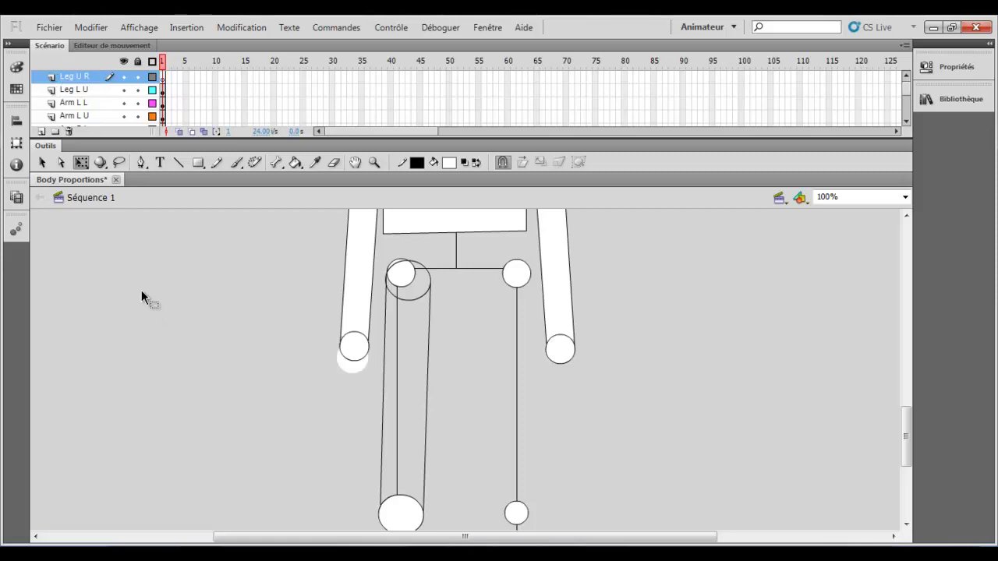
Paste the copied upper left leg shape onto the Leg U R layer.
right_click(705, 317)
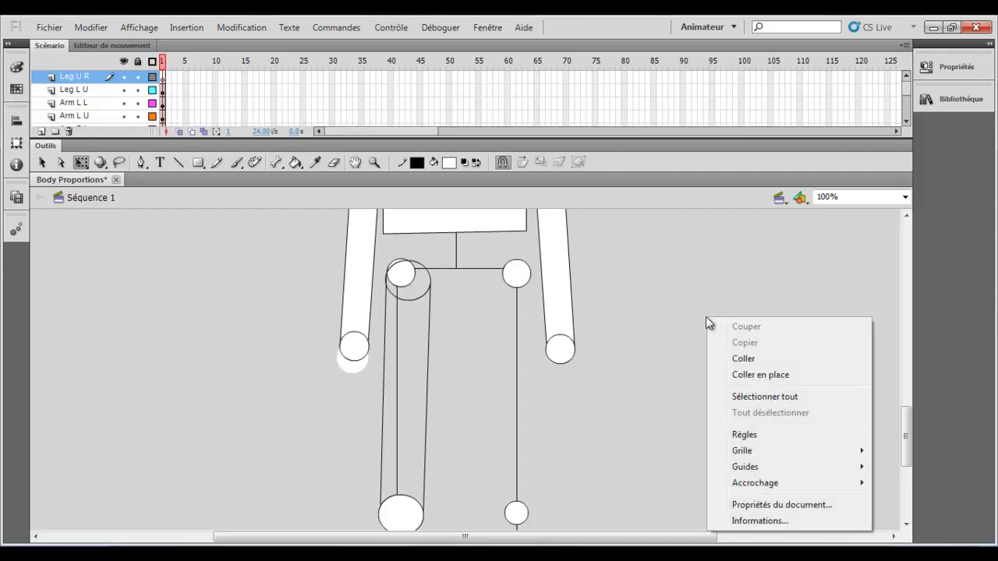
left_click(766, 375)
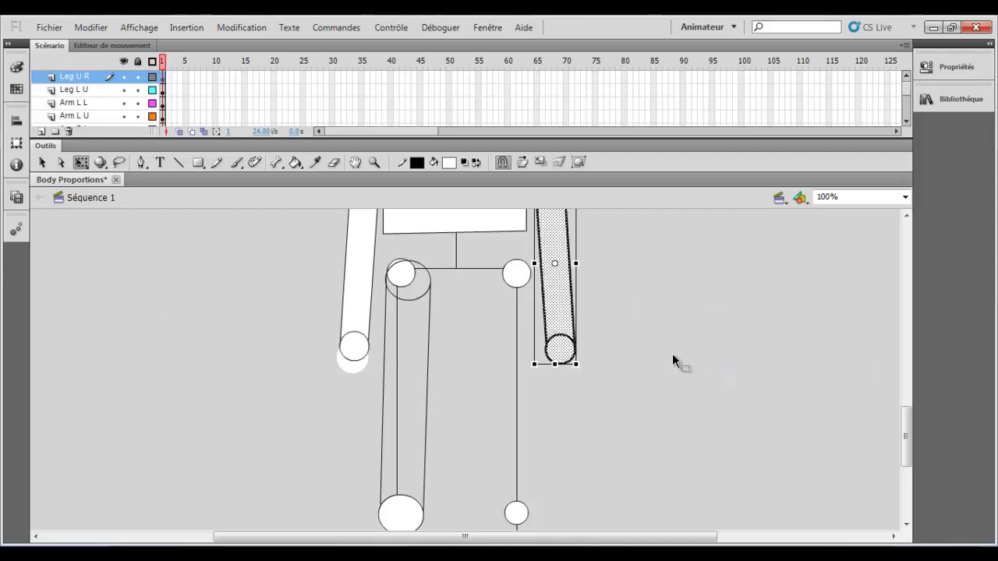
left_click(530, 290)
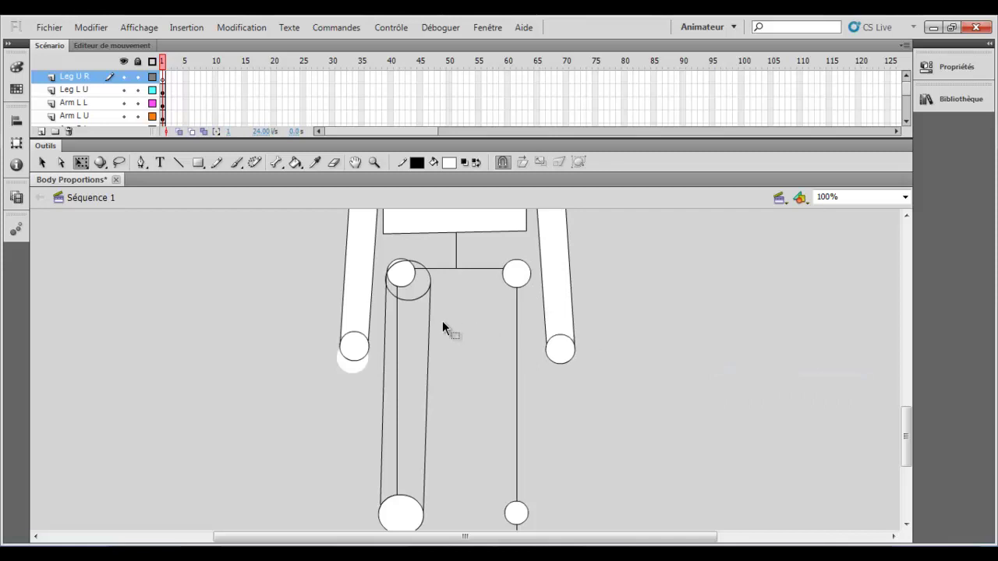
left_click(70, 94)
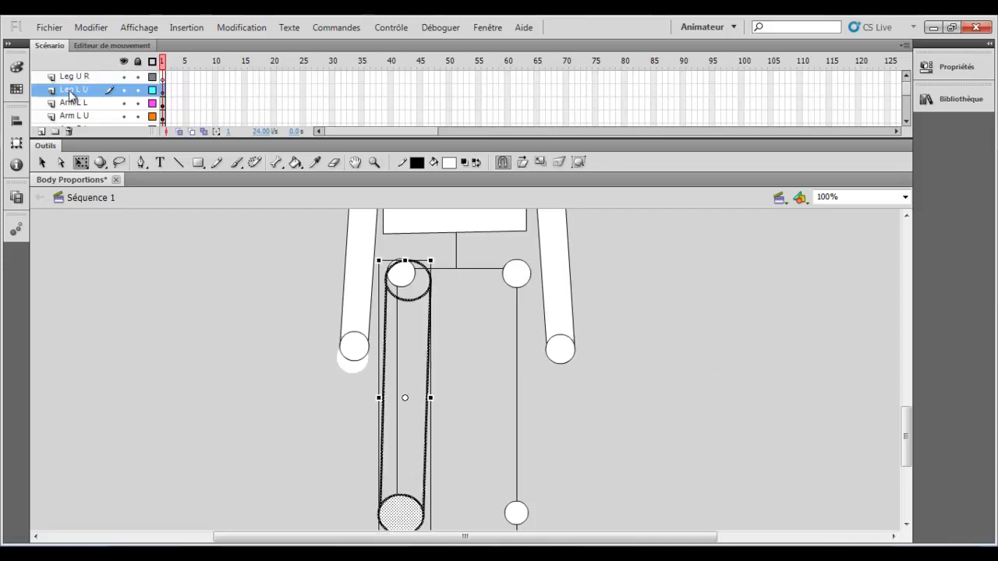
left_click(91, 78)
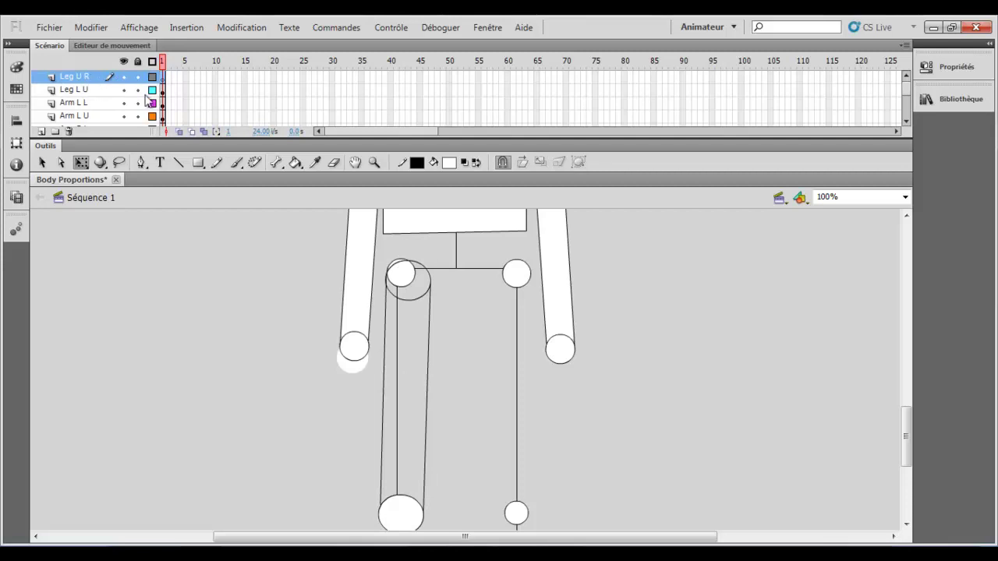
key("ctrl+v")
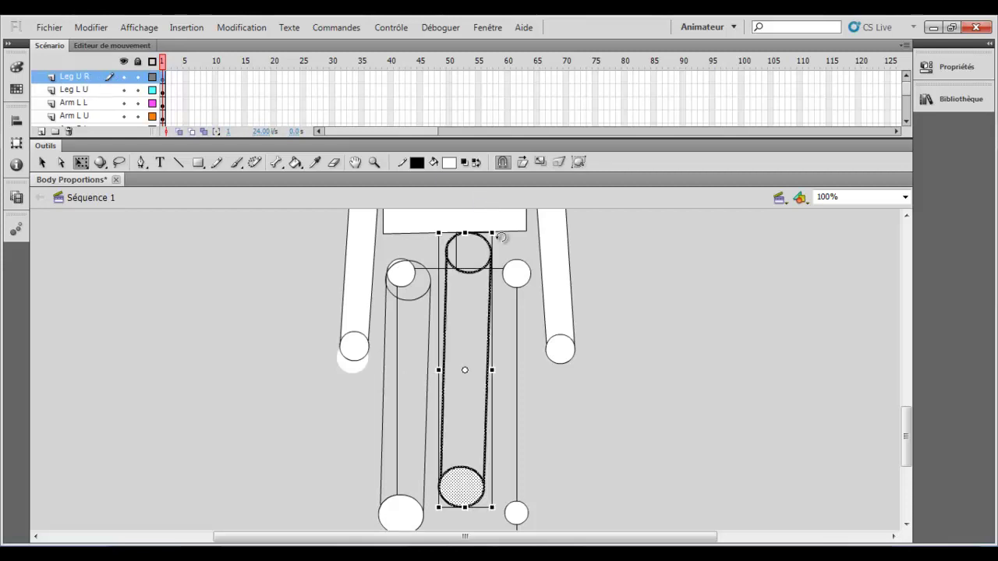
Flip the leg copy horizontally and align it under the right hip, from hip to knee.
left_click(237, 28)
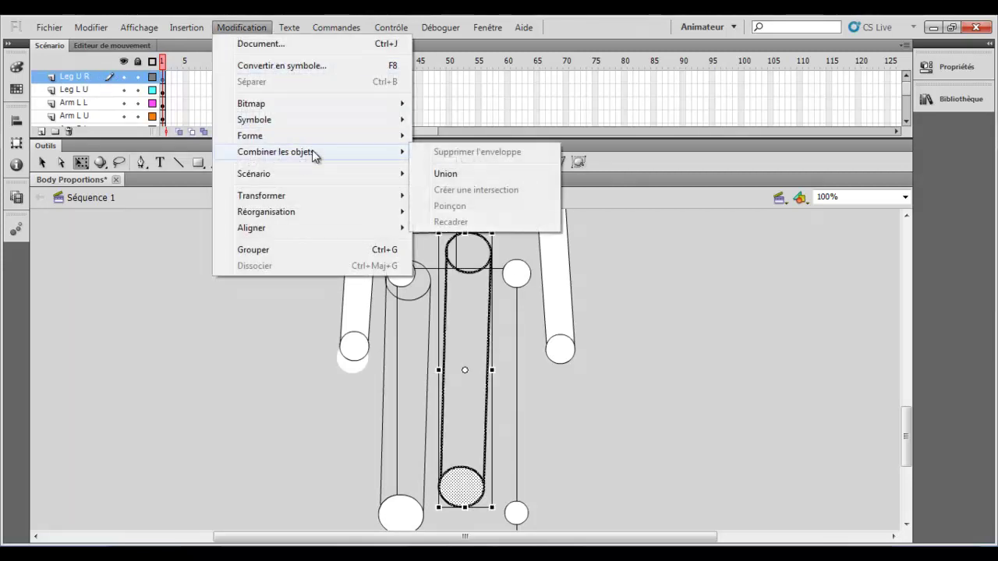
mouse_move(327, 196)
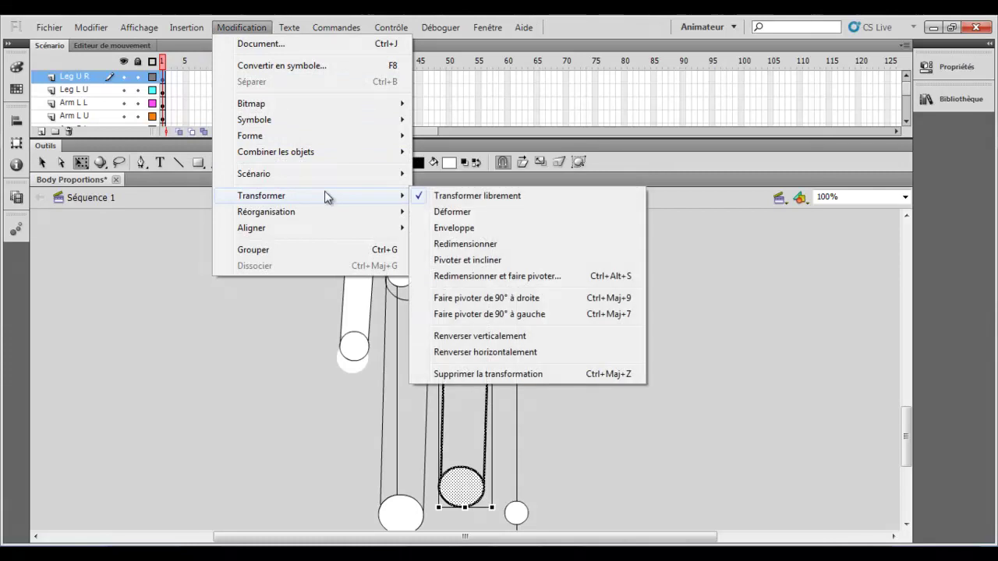
left_click(477, 355)
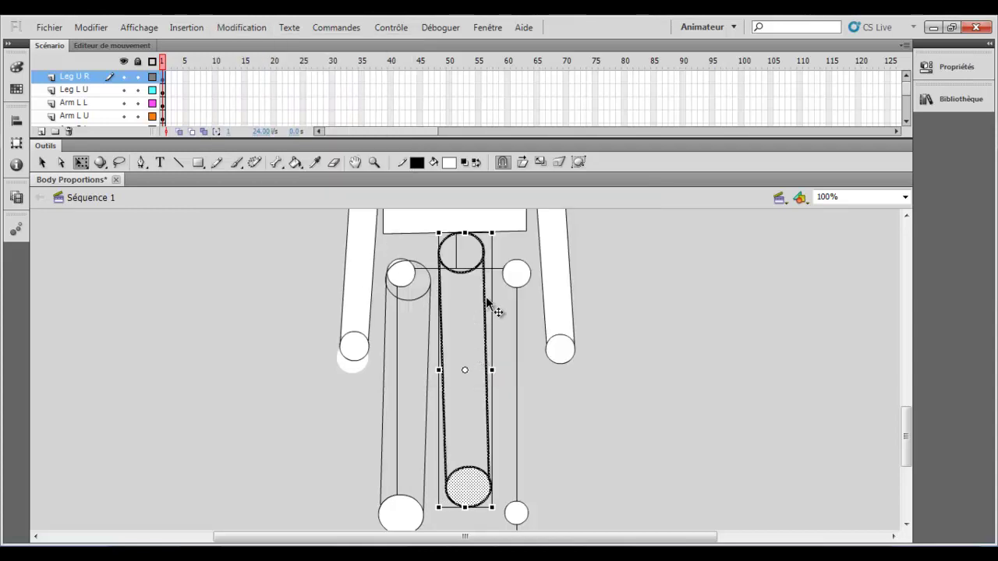
left_click_drag(484, 297, 536, 318)
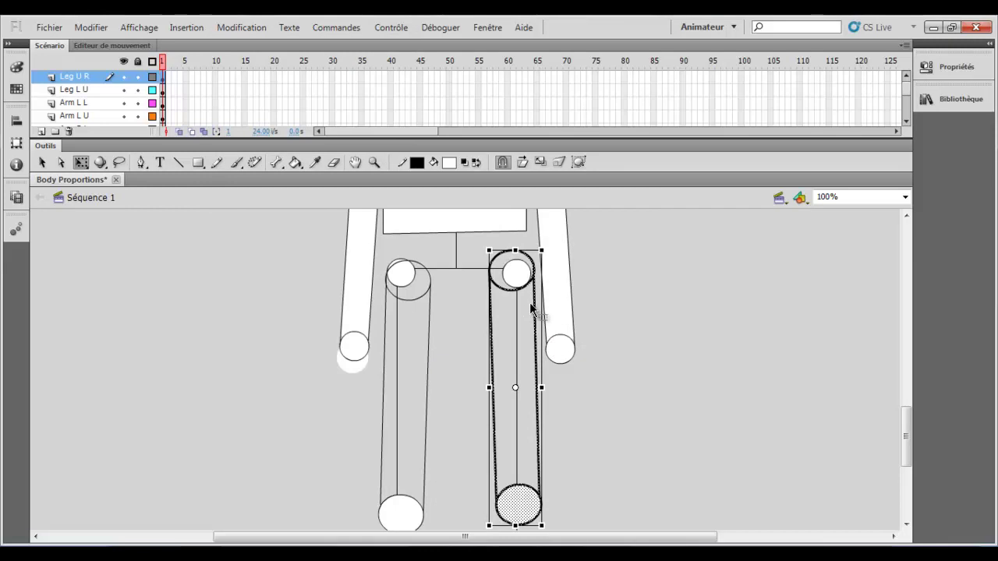
mouse_move(534, 308)
left_mouse_down()
mouse_move(533, 332)
mouse_move(516, 317)
mouse_move(534, 305)
left_mouse_up()
scroll(561, 312, "down", 3)
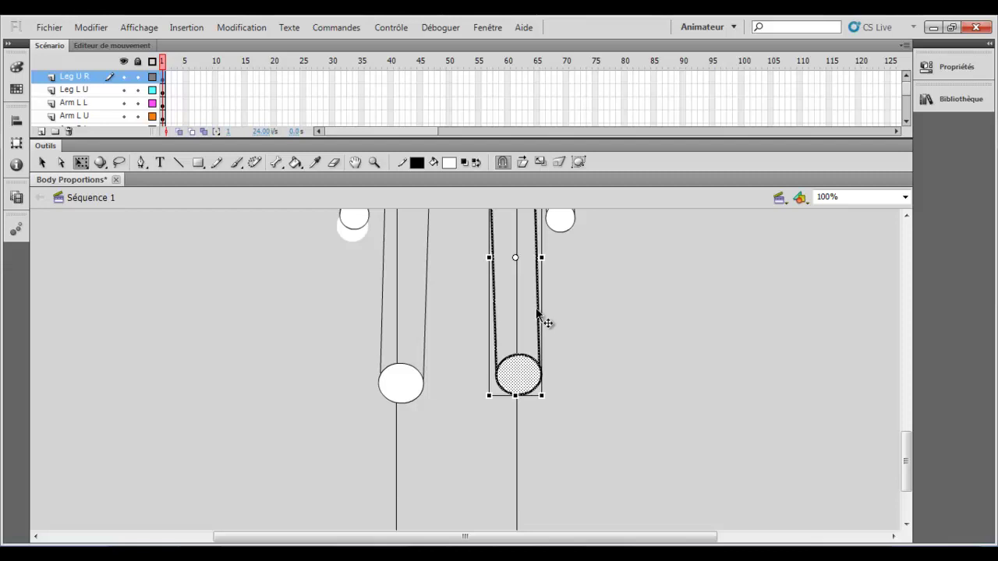
left_click_drag(537, 310, 535, 314)
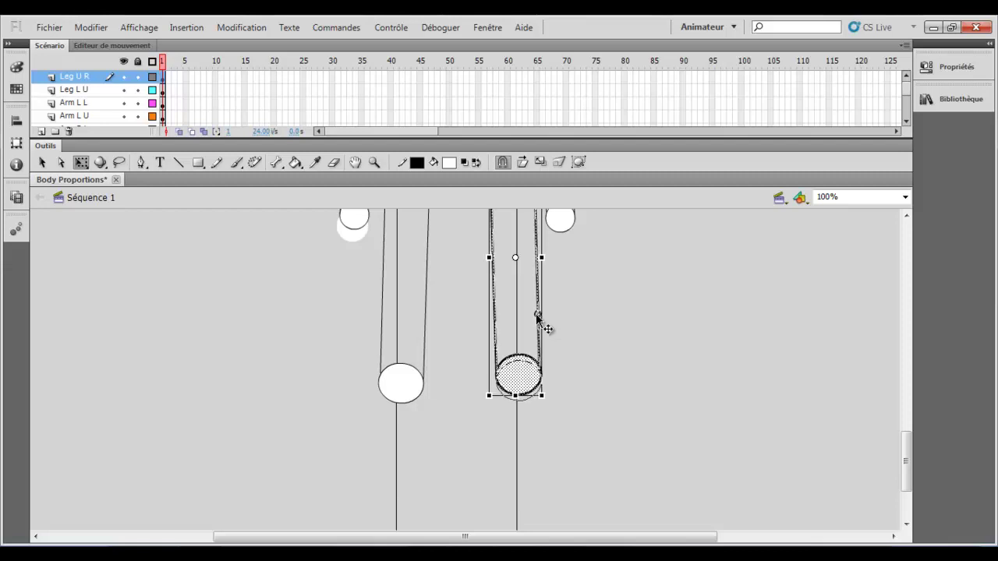
scroll(614, 343, "up", 4)
Drag the neck's top-left corner so the neck gets a flat top.
scroll(621, 333, "up", 8)
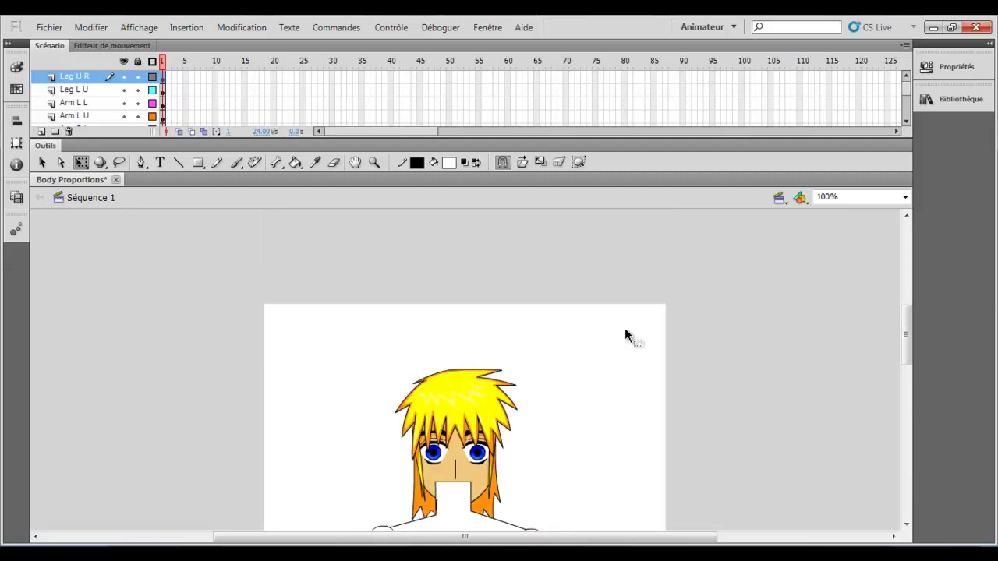
scroll(625, 327, "down", 4)
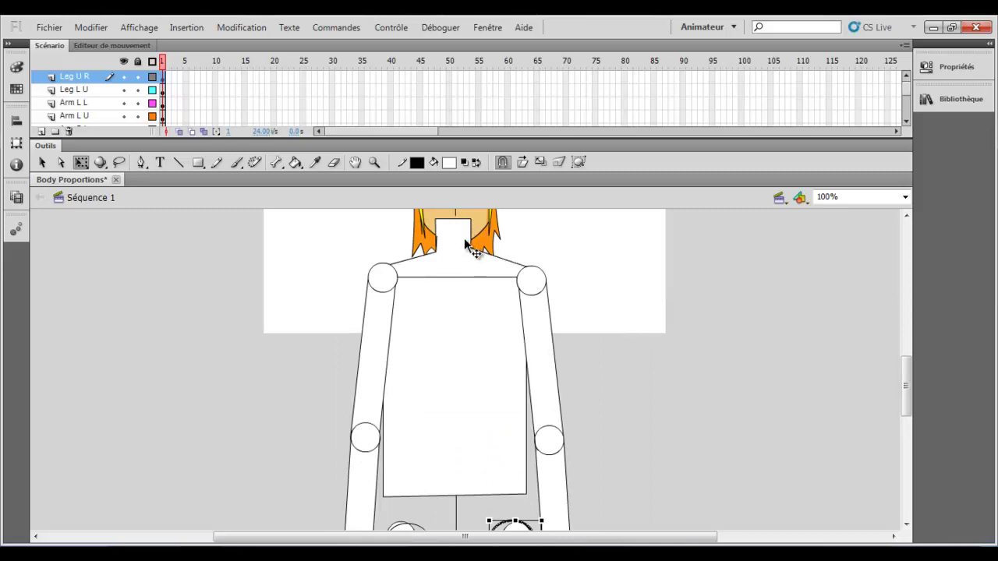
left_click_drag(436, 256, 443, 258)
left_click_drag(441, 221, 446, 226)
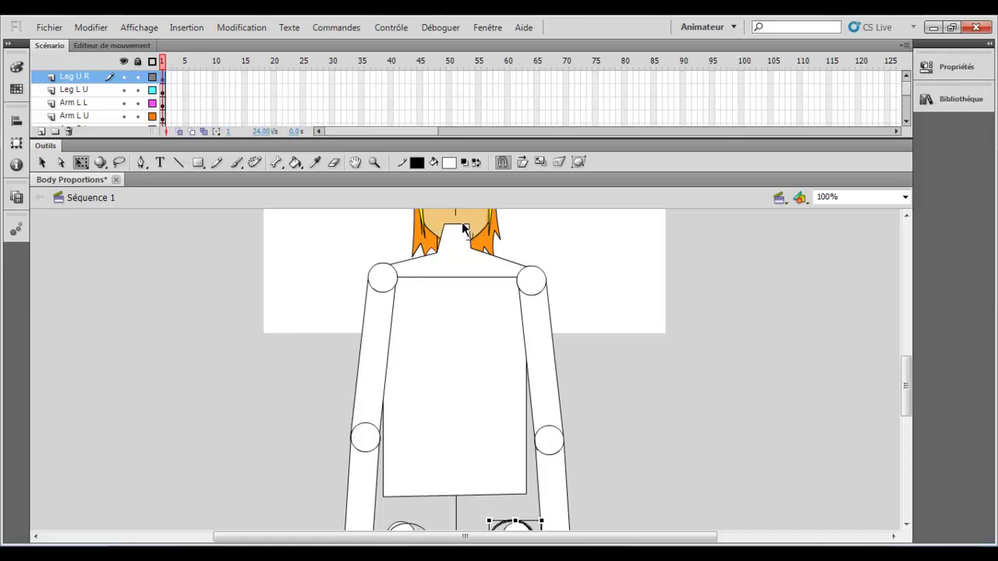
left_click_drag(441, 230, 474, 250)
Zoom the stage to 400 % and start nudging the neck's corner points.
left_click(904, 197)
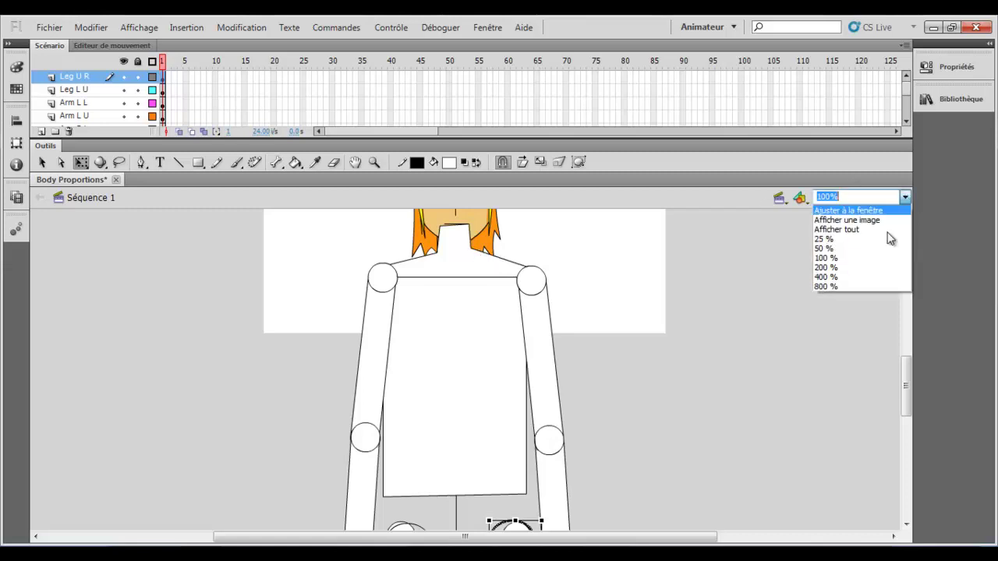
left_click(834, 277)
scroll(552, 260, "down", 3)
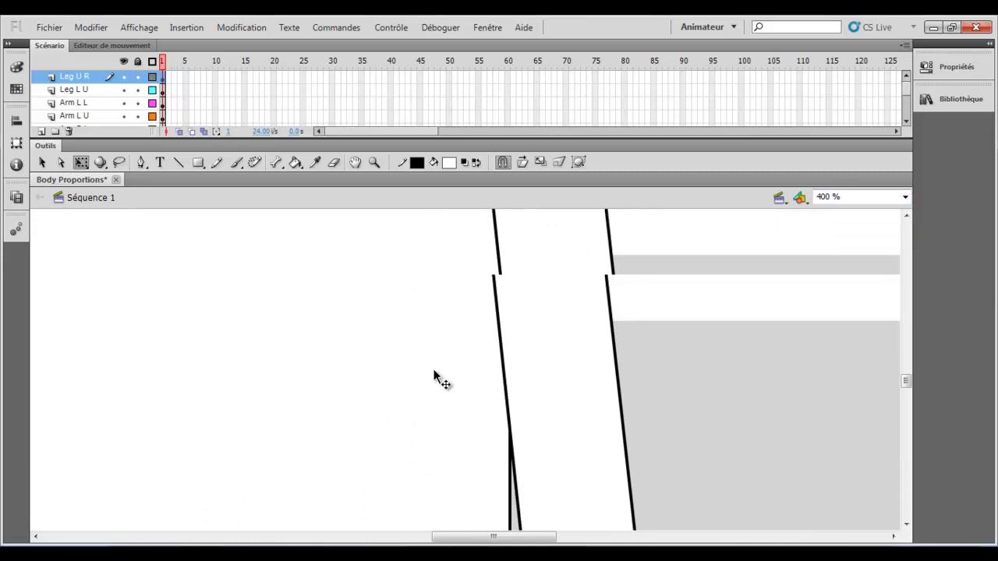
scroll(434, 375, "up", 3)
left_click_drag(523, 537, 494, 537)
scroll(499, 498, "up", 3)
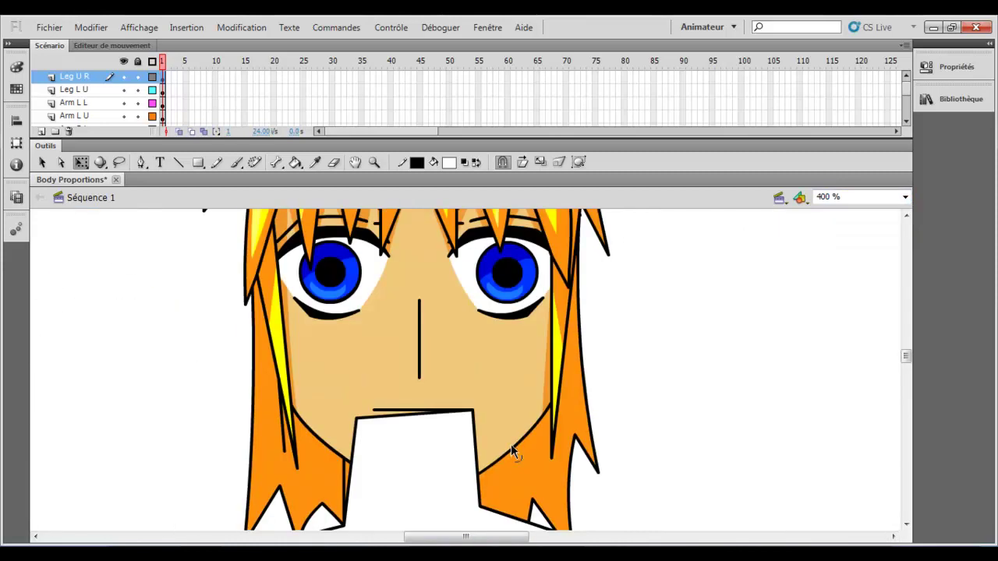
scroll(511, 444, "down", 3)
mouse_move(473, 279)
left_mouse_down()
mouse_move(490, 297)
mouse_move(481, 288)
left_mouse_up()
Make the neck's left and right edges vertical, undoing the final bottom-right corner nudge.
mouse_move(480, 376)
left_mouse_down()
mouse_move(497, 384)
mouse_move(491, 389)
left_mouse_up()
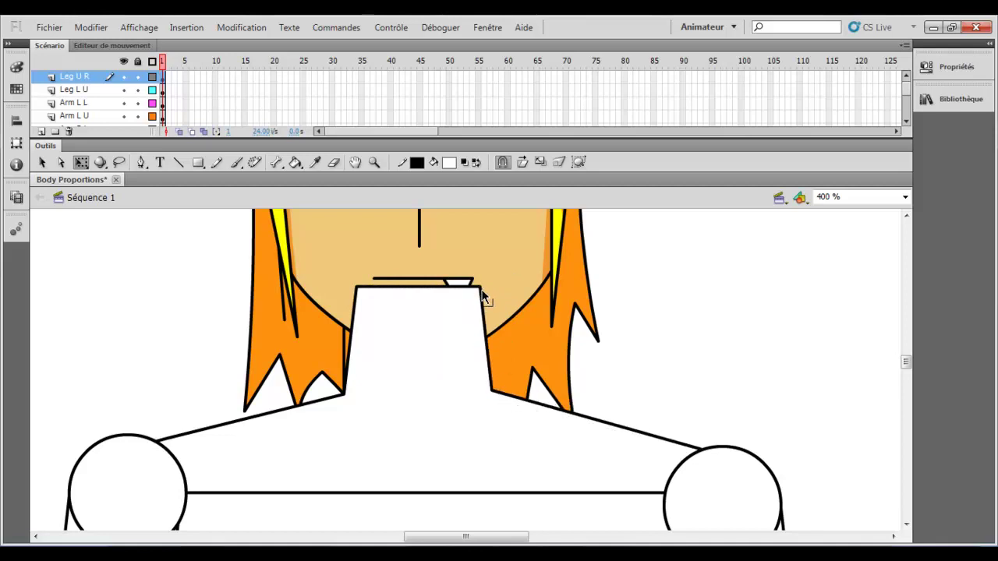
left_click_drag(482, 291, 489, 290)
left_click_drag(355, 287, 344, 286)
left_click_drag(494, 399, 499, 399)
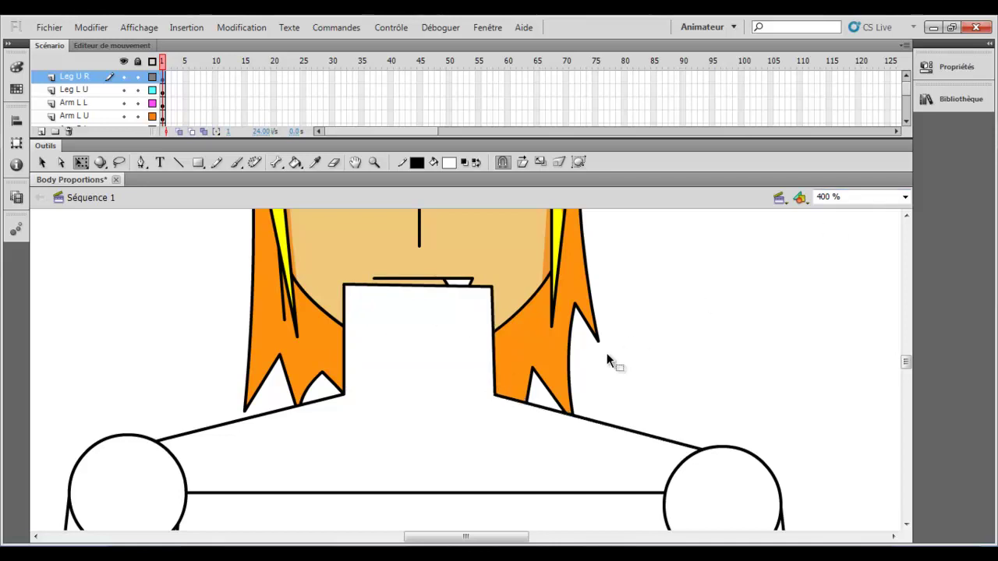
key("ctrl+z")
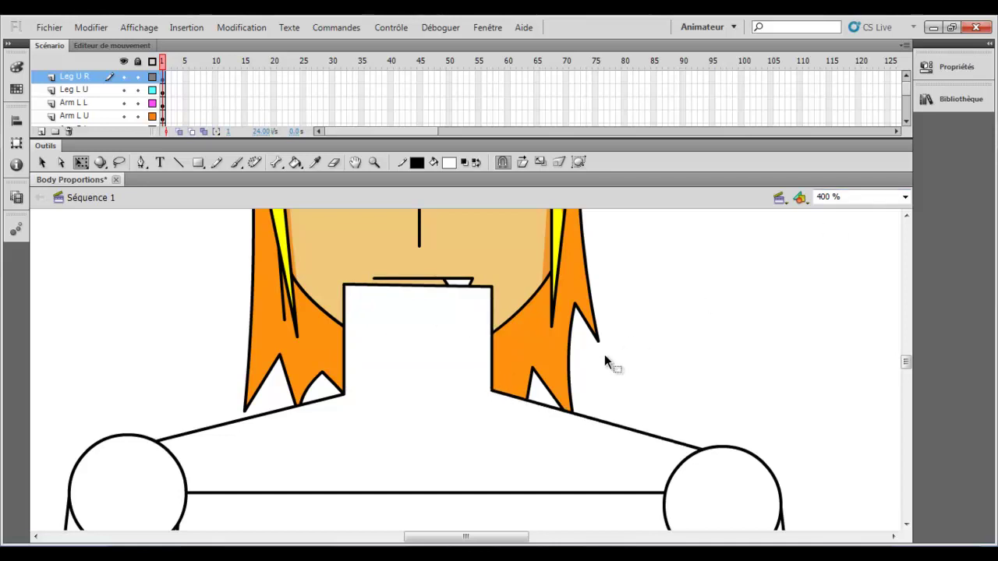
At 100 % zoom, fill the right upper leg and the left hip circle white.
left_click(905, 197)
left_click(865, 259)
scroll(838, 264, "down", 5)
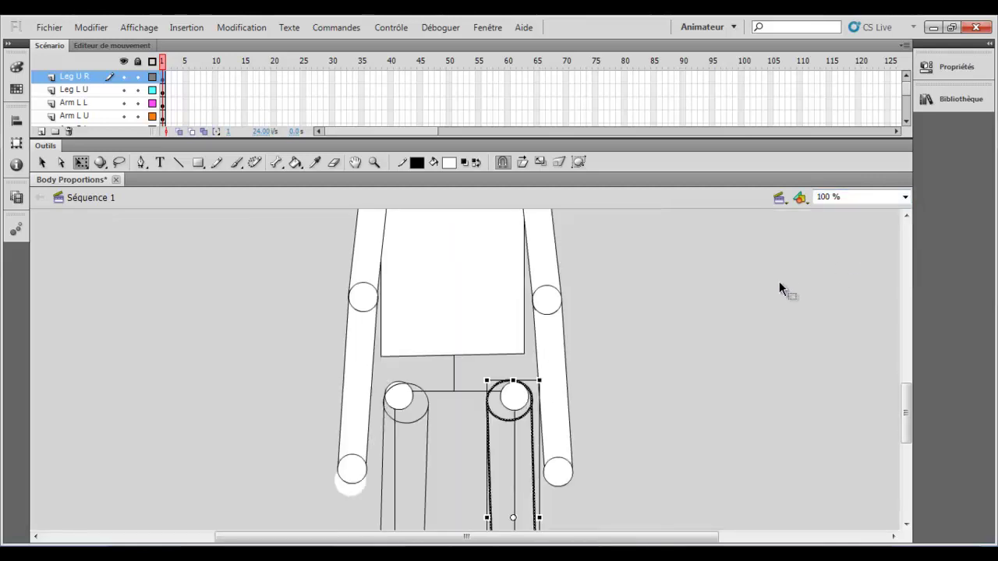
scroll(778, 281, "down", 5)
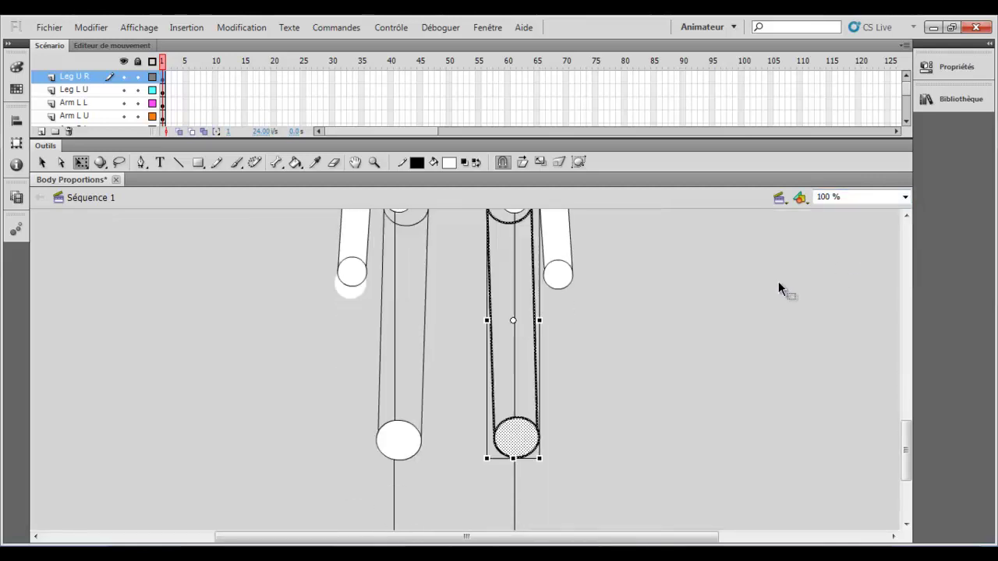
left_click(295, 162)
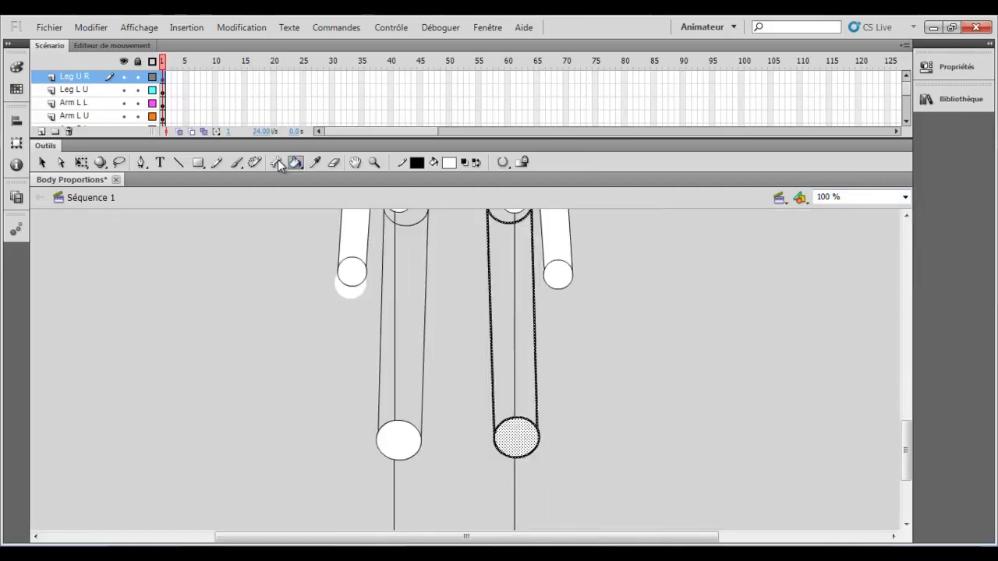
left_click(503, 271)
scroll(400, 251, "up", 3)
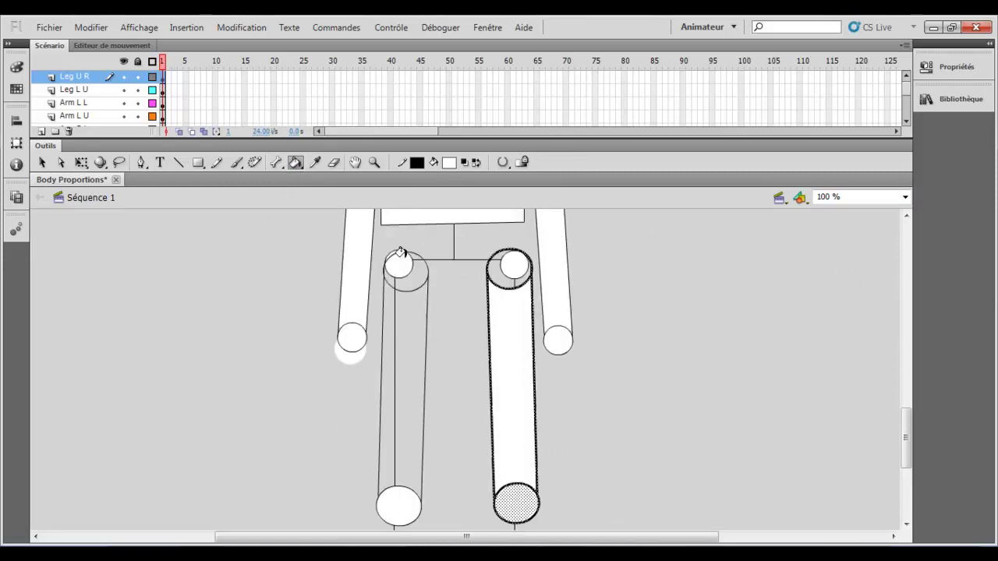
left_click(406, 341)
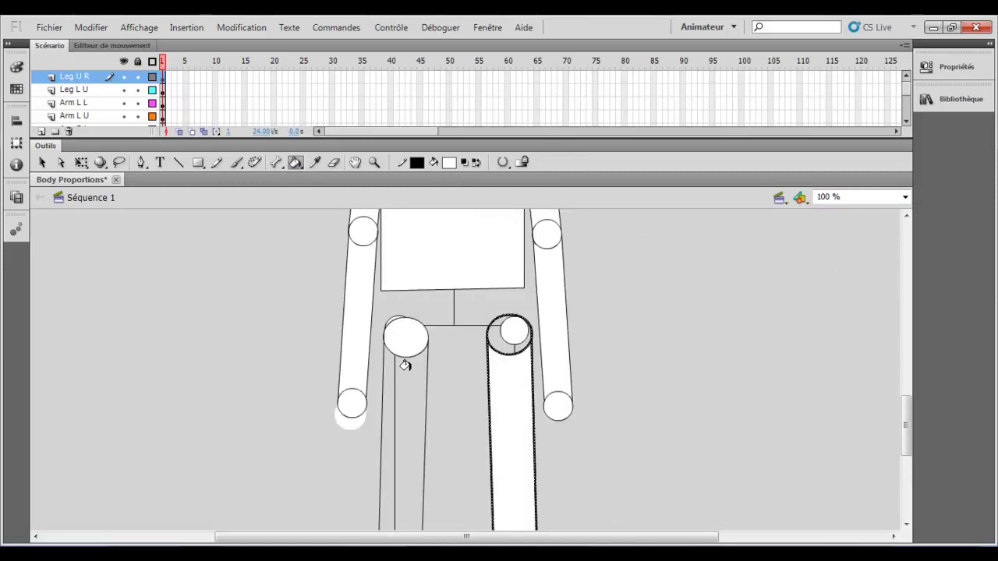
On the Leg L U layer, set the Paint Bucket gap option to close large gaps.
left_click(79, 93)
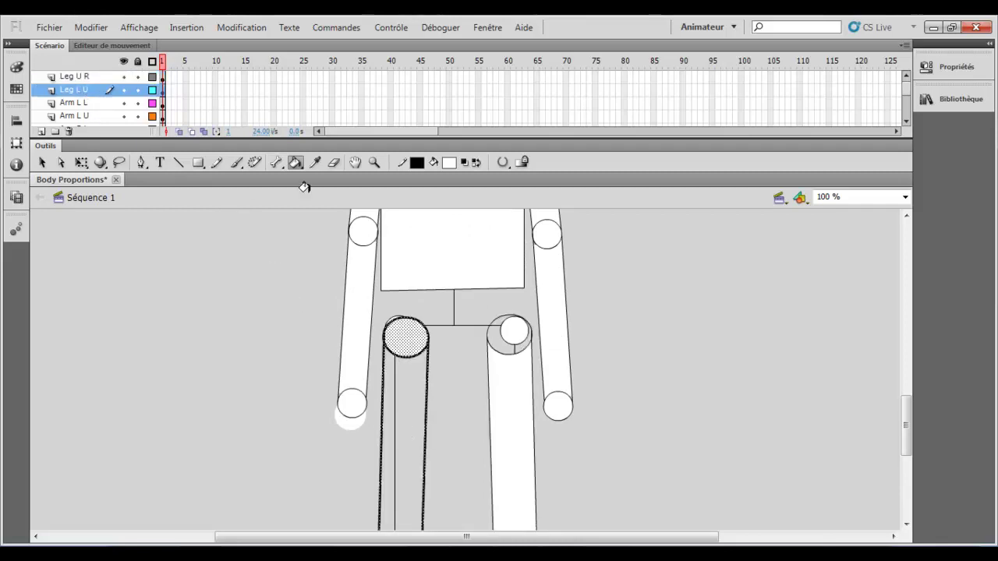
left_click(505, 163)
left_click(534, 211)
scroll(406, 409, "down", 5)
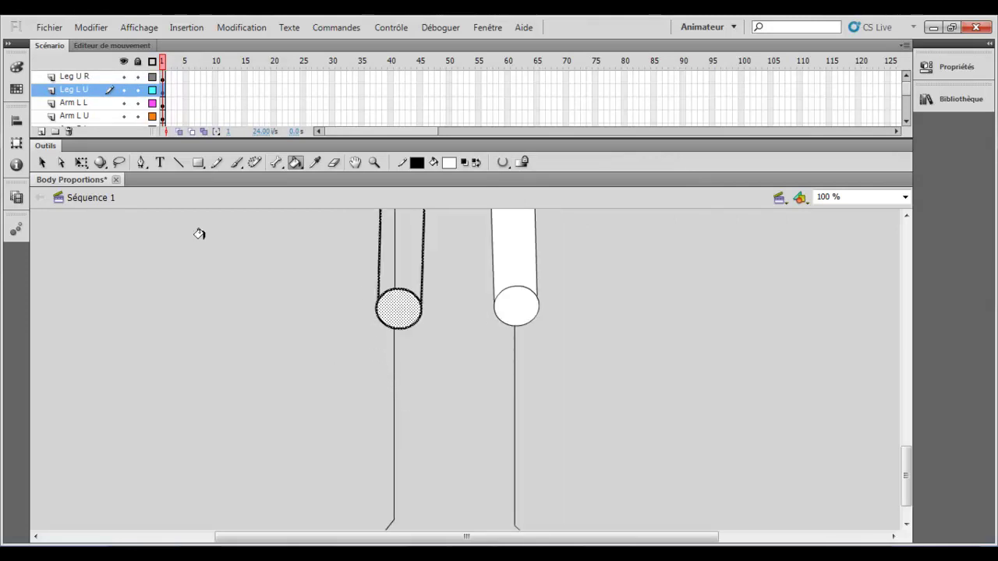
left_click(42, 163)
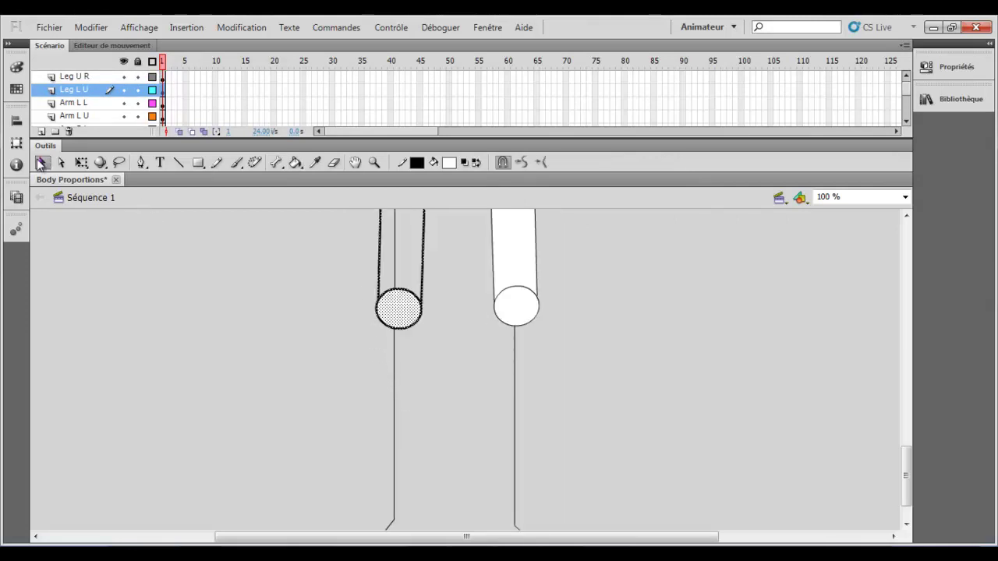
At 400 % zoom, reshape the left vertical line of the Leg L U leg.
left_click(904, 196)
left_click(818, 278)
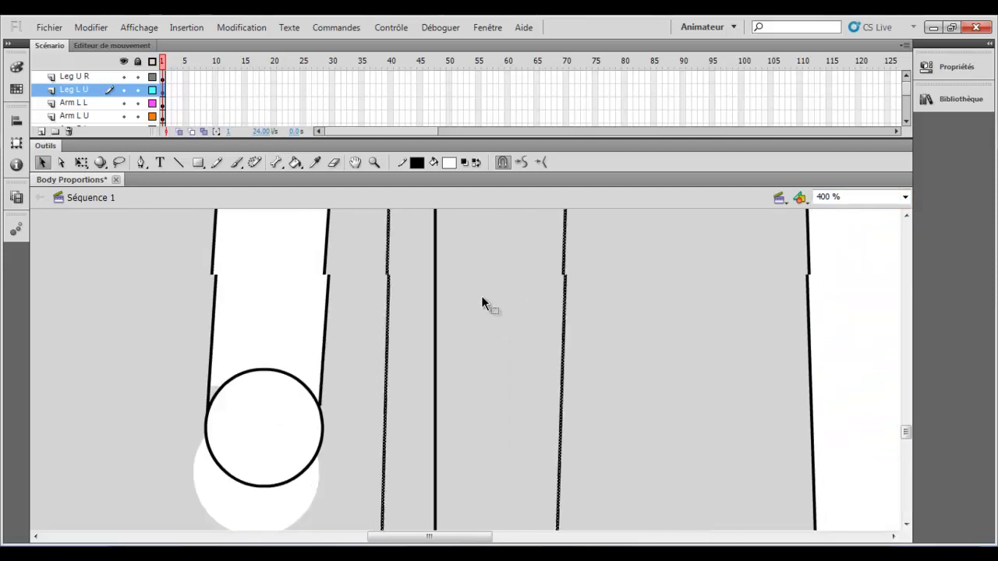
scroll(480, 307, "up", 3)
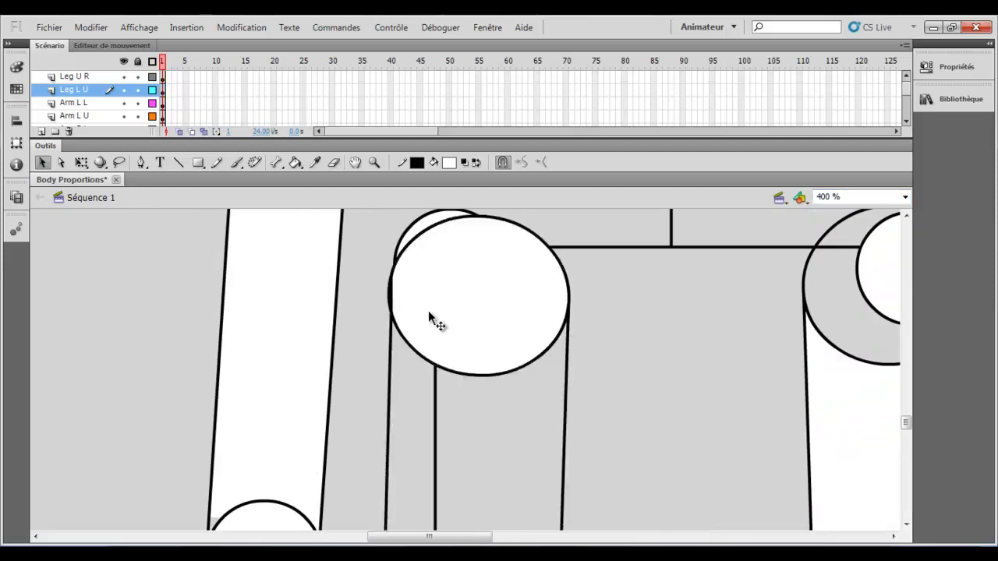
left_click(72, 90)
scroll(575, 507, "down", 6)
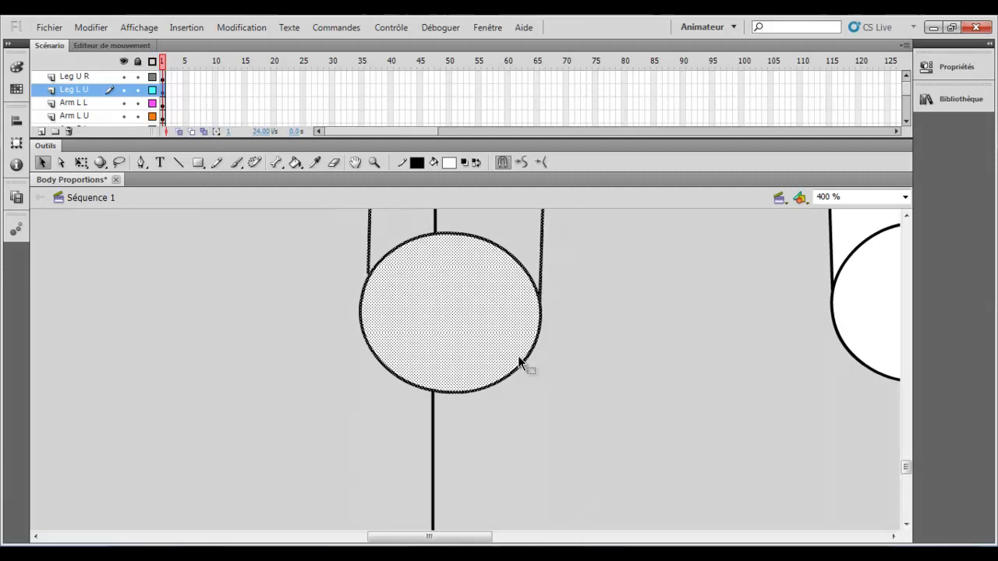
left_click(346, 272)
left_click_drag(366, 279, 368, 282)
Fill the area between the leg lines white and zoom out to 50 %.
scroll(419, 280, "up", 4)
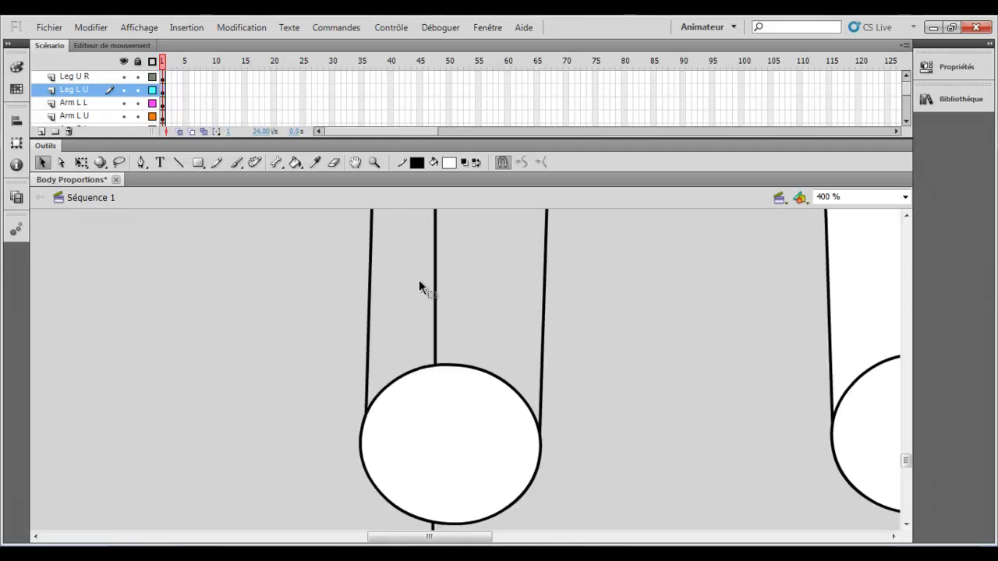
left_click(296, 162)
left_click(515, 299)
scroll(503, 293, "up", 8)
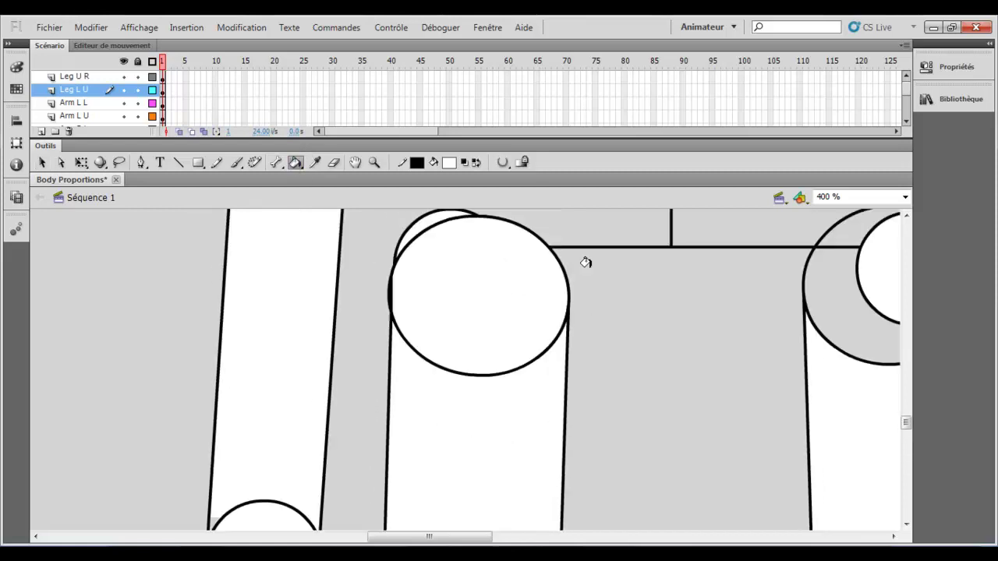
scroll(587, 264, "down", 5)
left_click(905, 197)
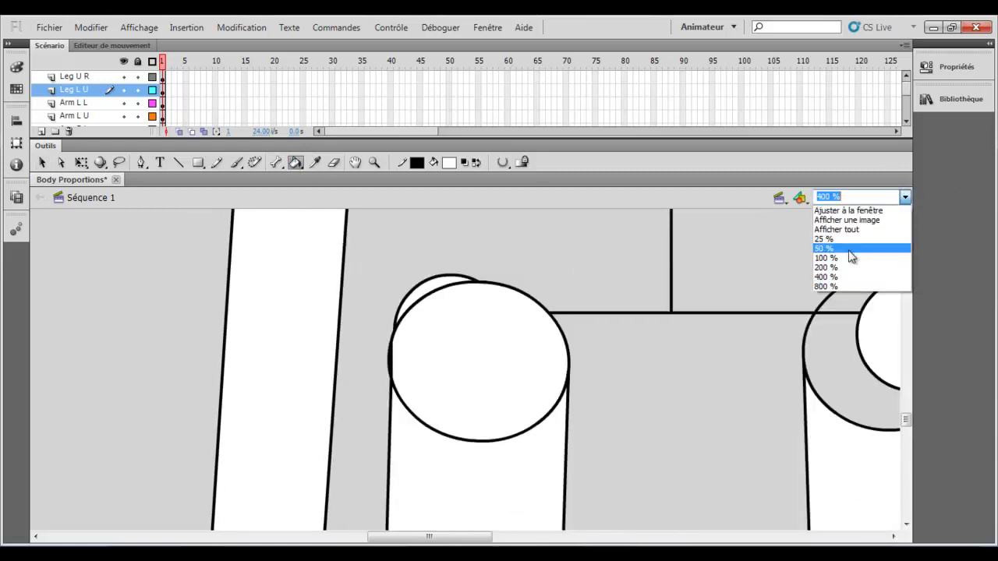
left_click(853, 251)
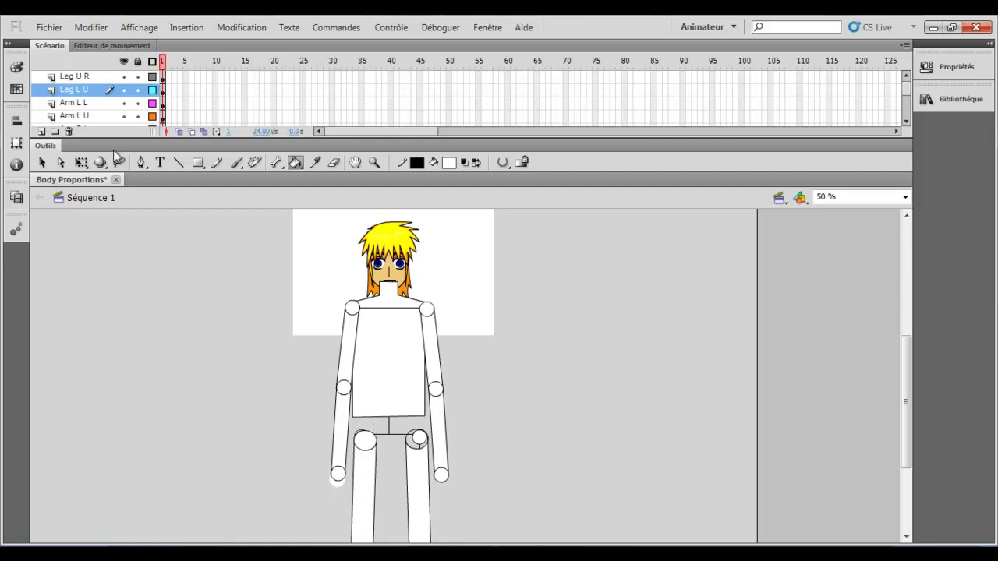
Widen the Leg L U upper leg to the right with Free Transform.
left_click(82, 163)
scroll(323, 408, "down", 5)
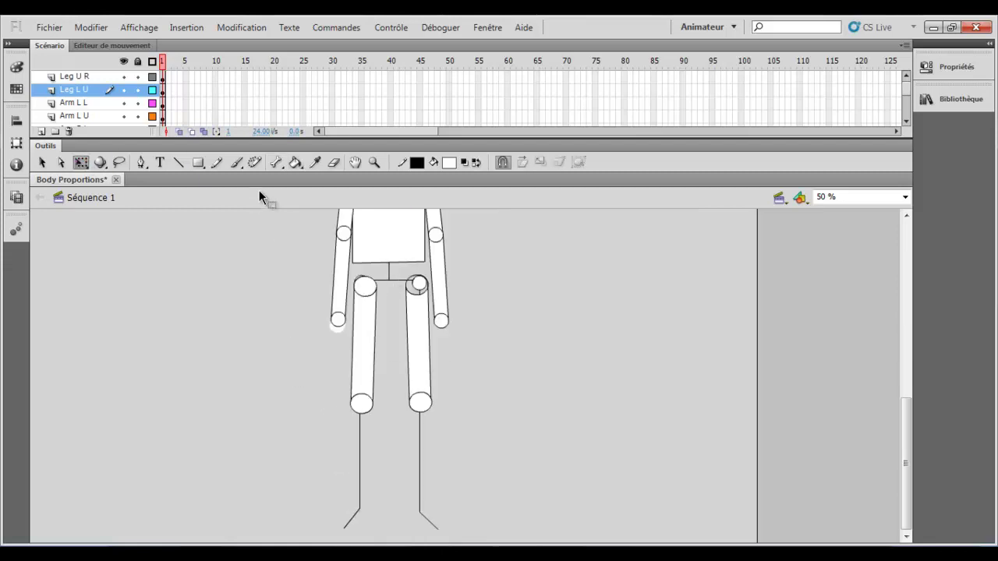
left_click(296, 162)
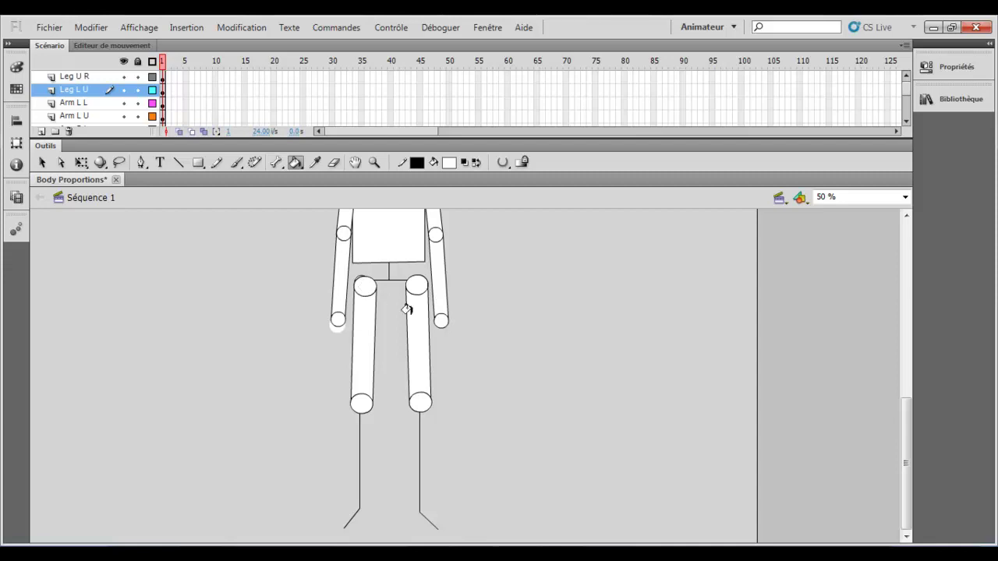
left_click(42, 162)
left_click(81, 162)
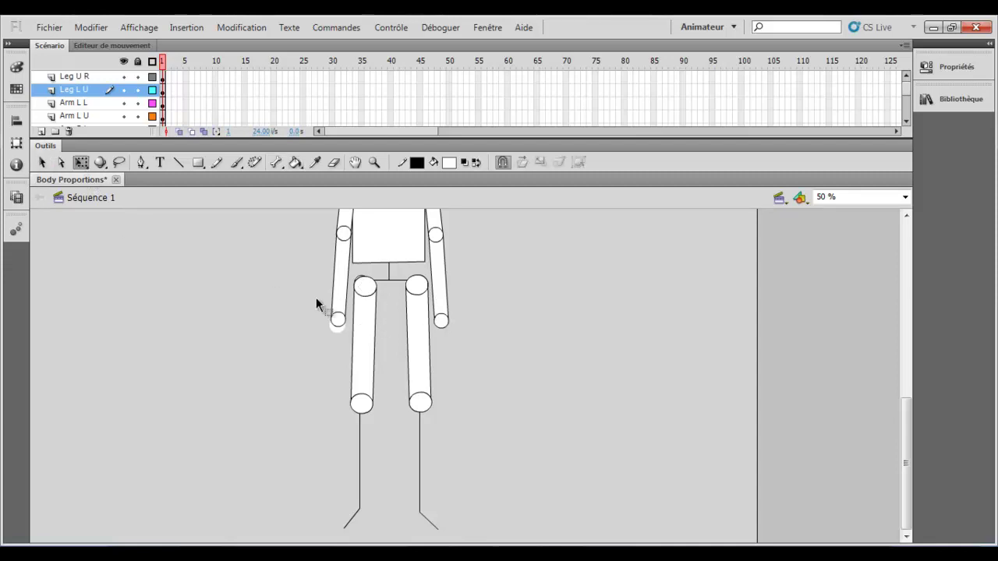
left_click(58, 91)
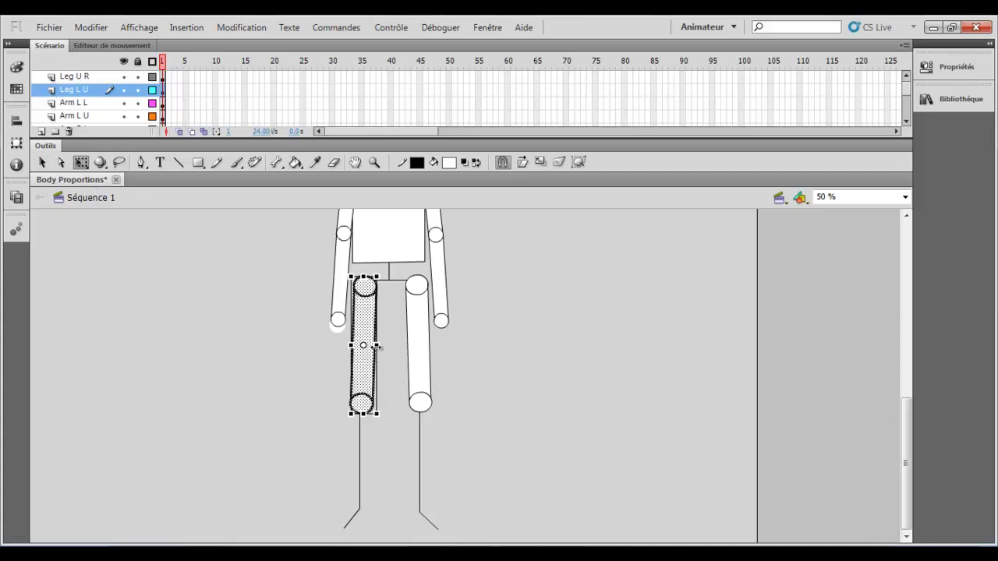
left_click_drag(381, 344, 387, 344)
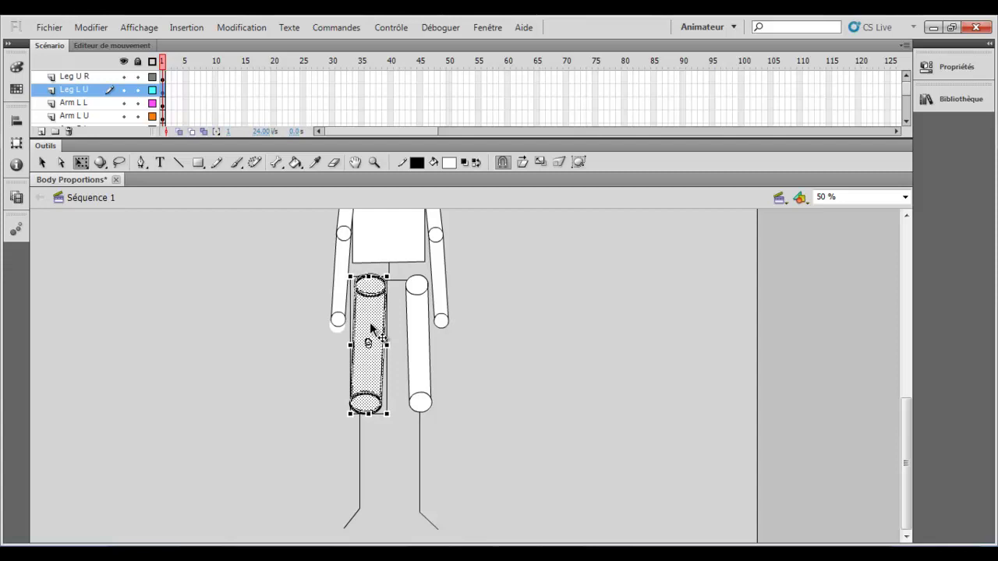
Select the whole right upper leg and widen it toward the left.
left_click(411, 326)
key("ctrl+z")
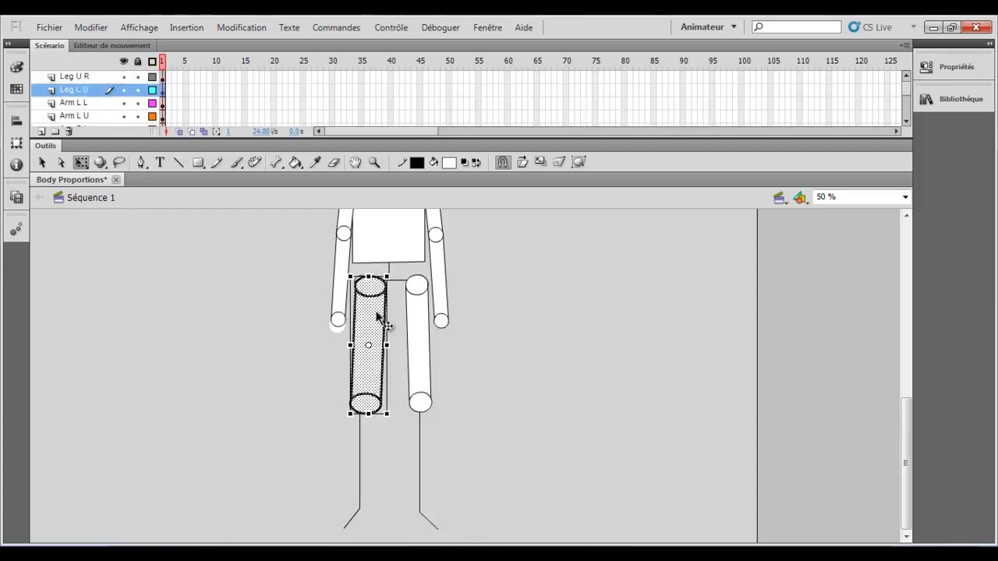
left_click(465, 377)
left_click(422, 360)
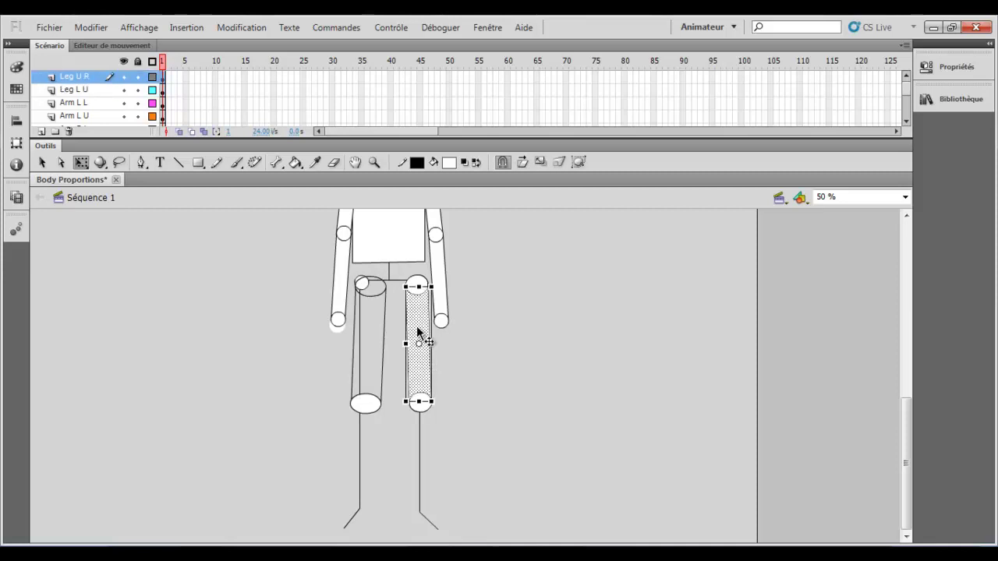
left_click(69, 78)
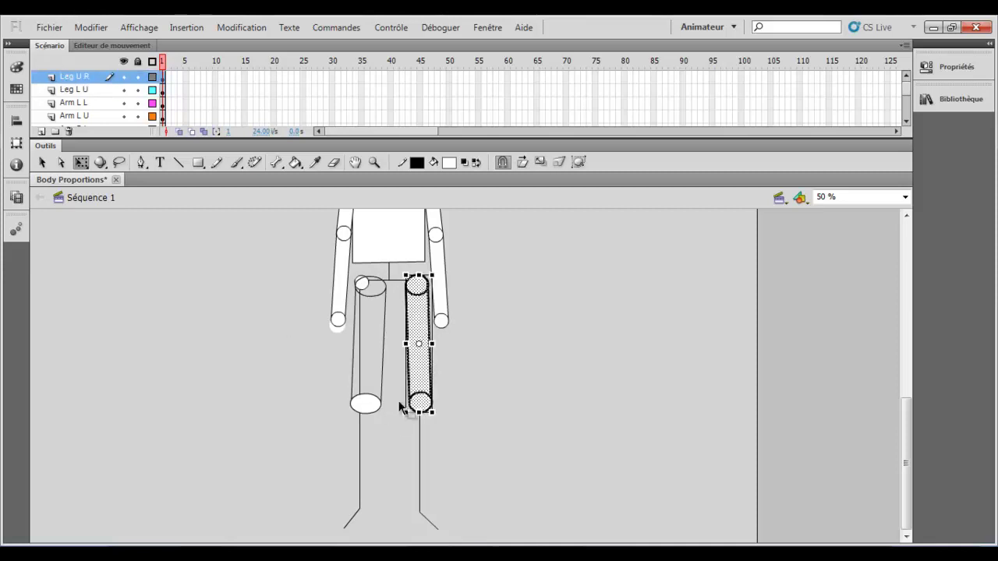
mouse_move(407, 343)
left_mouse_down()
mouse_move(385, 344)
mouse_move(400, 344)
left_mouse_up()
left_click(468, 340)
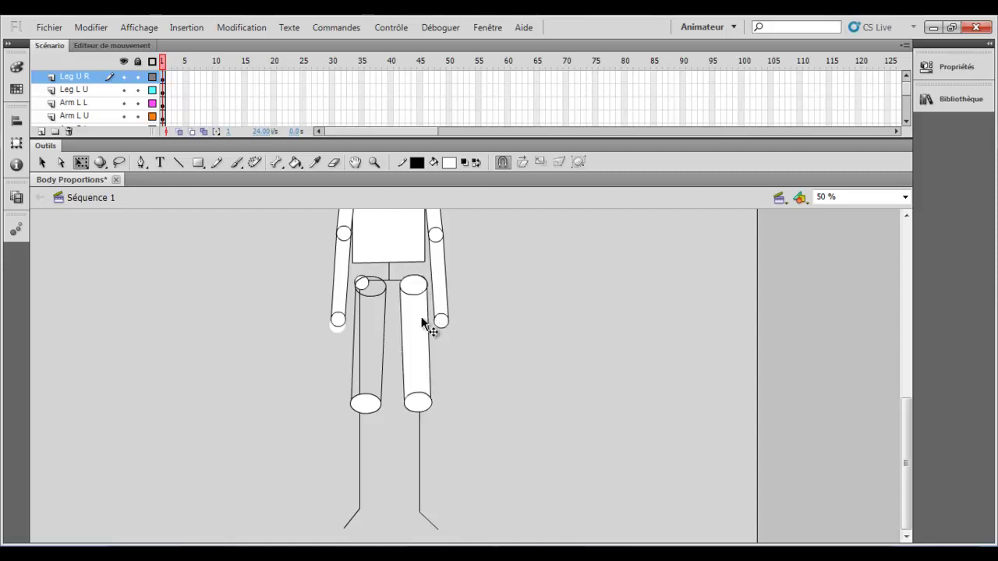
left_click(295, 163)
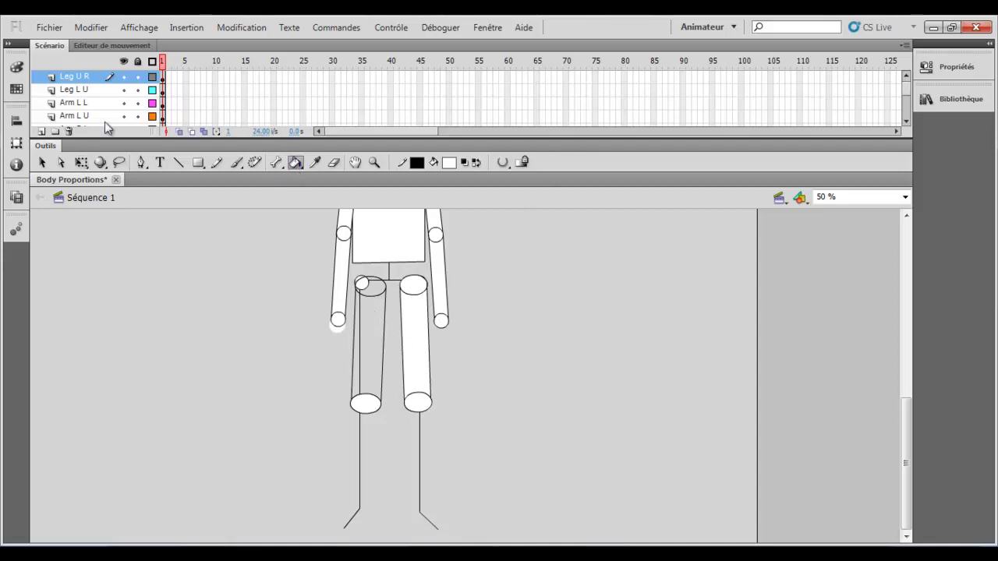
left_click(43, 163)
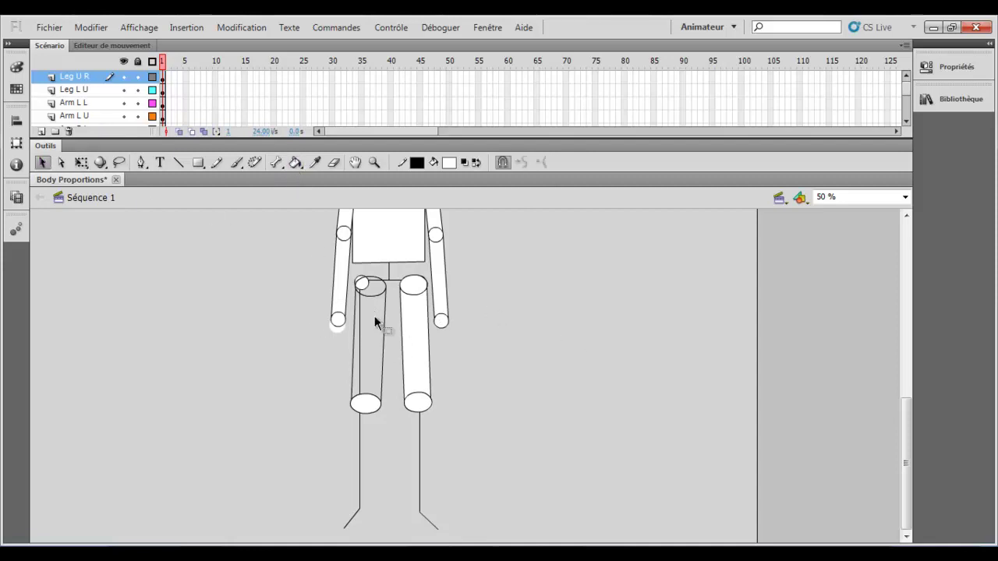
At 200 % zoom, move the Leg L U leg up and left onto the hip.
left_click(906, 198)
left_click(853, 269)
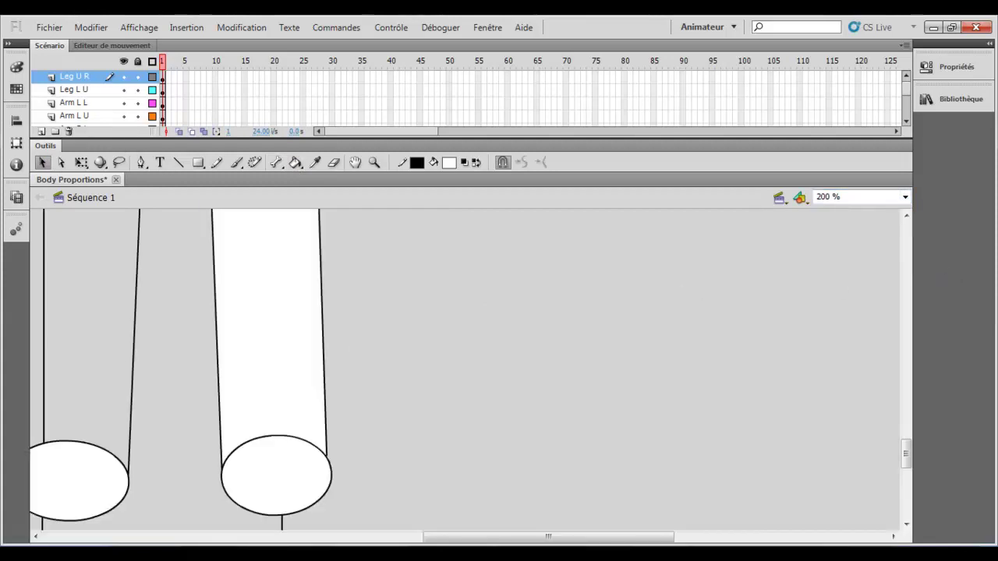
left_click_drag(548, 536, 452, 538)
scroll(418, 468, "up", 8)
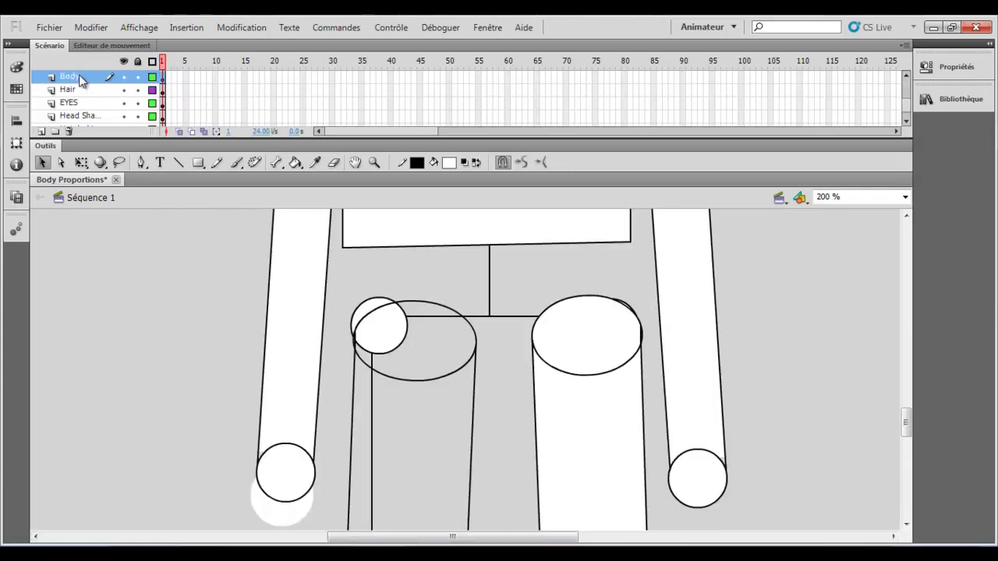
left_click(80, 77)
left_click(72, 90)
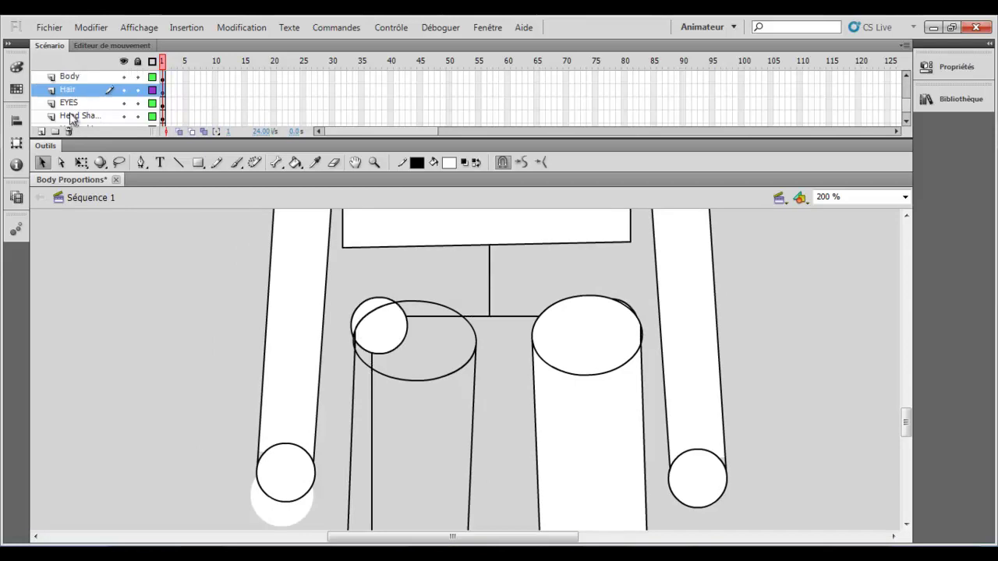
scroll(78, 108, "up", 4)
scroll(89, 95, "up", 1)
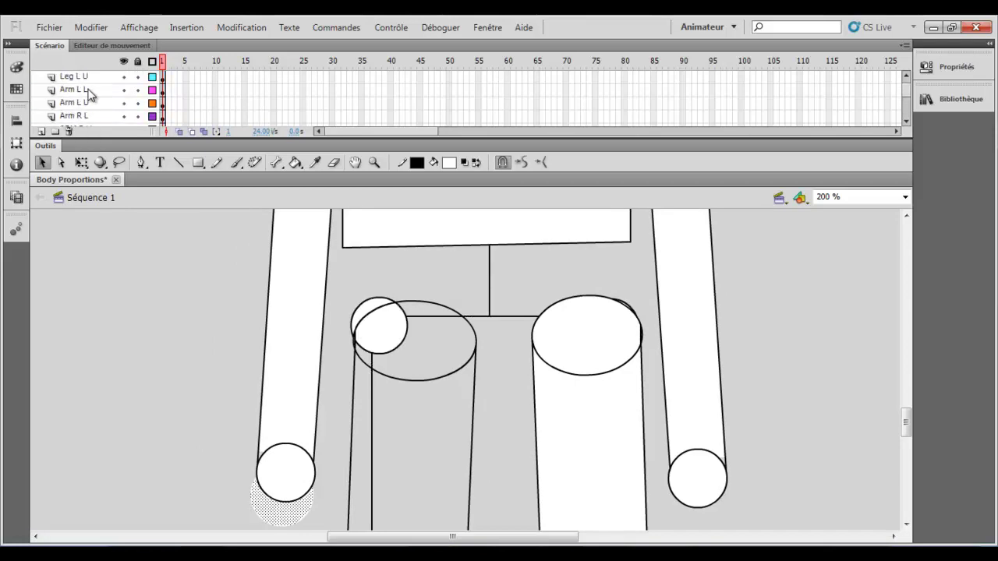
left_click(75, 91)
left_click(93, 79)
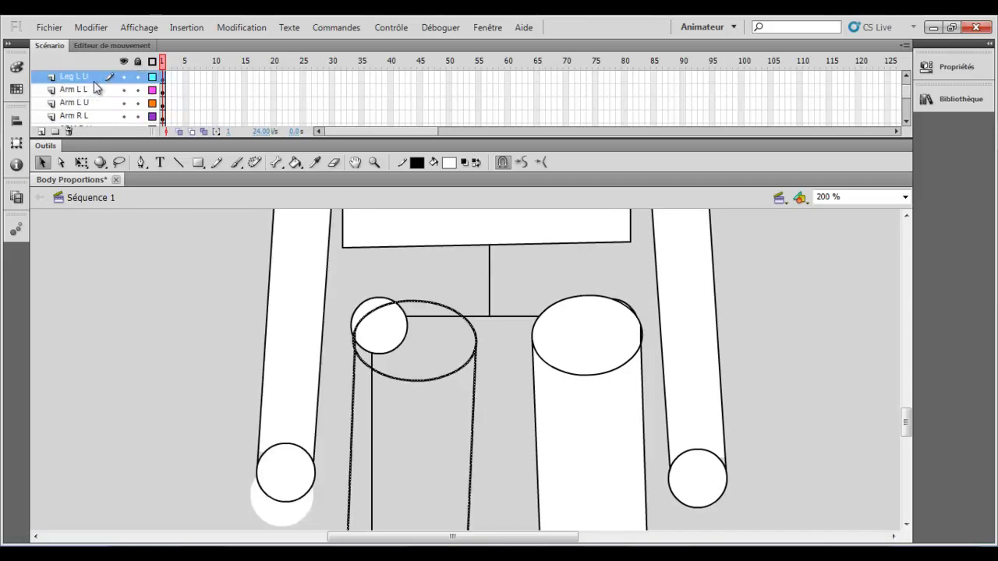
mouse_move(477, 371)
left_mouse_down()
mouse_move(474, 380)
mouse_move(456, 355)
mouse_move(460, 372)
left_mouse_up()
left_click(456, 360)
Stretch the left leg's right outline down to meet the ellipse.
scroll(458, 366, "down", 5)
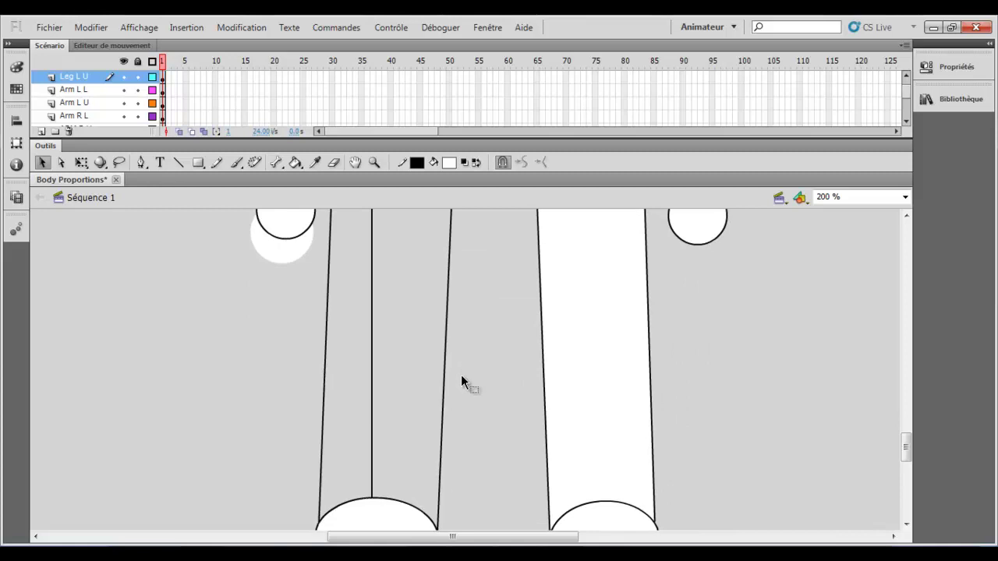
scroll(417, 345, "down", 4)
left_click_drag(438, 333, 436, 338)
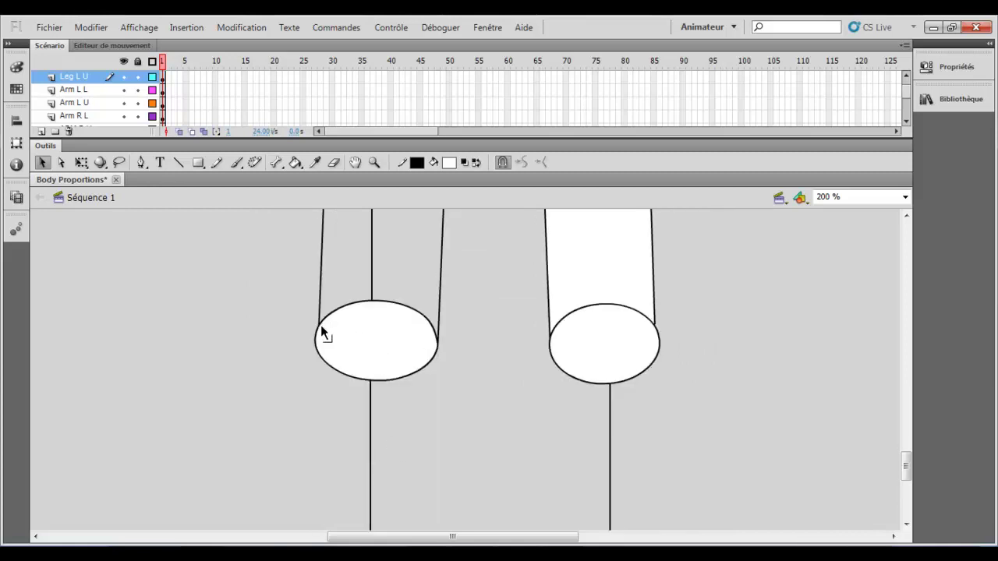
left_click_drag(320, 331, 319, 328)
scroll(322, 290, "up", 7)
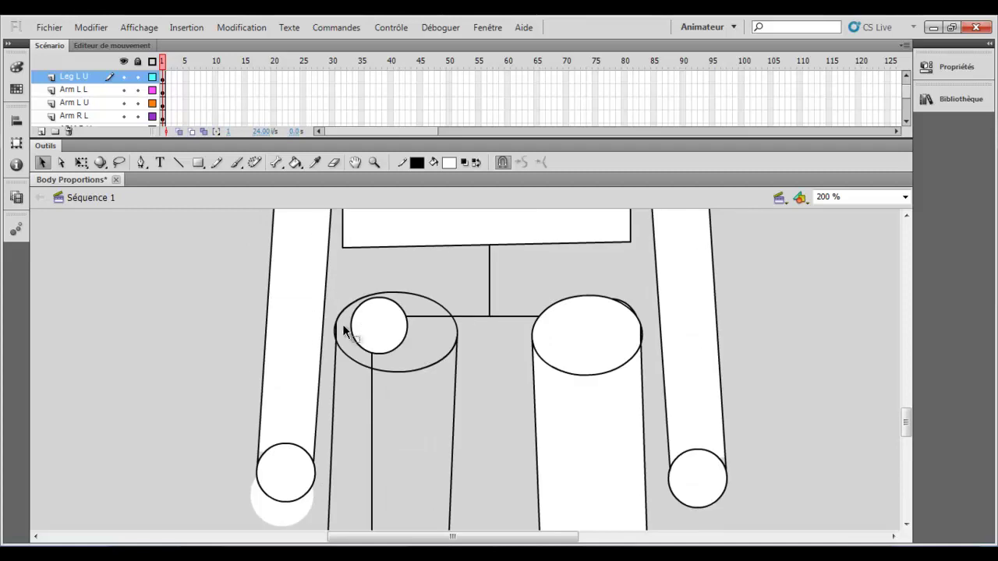
left_click(337, 327)
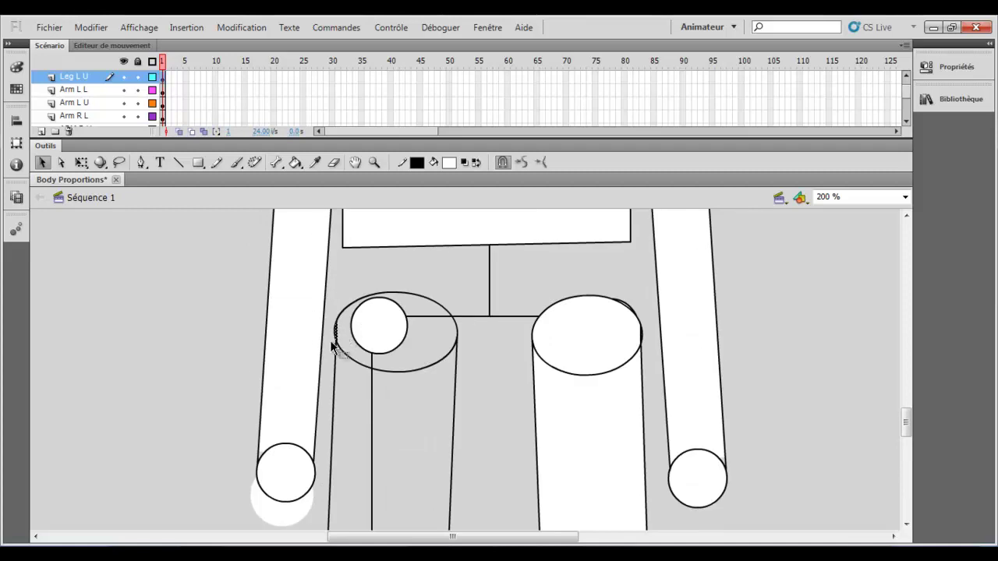
left_click(329, 348)
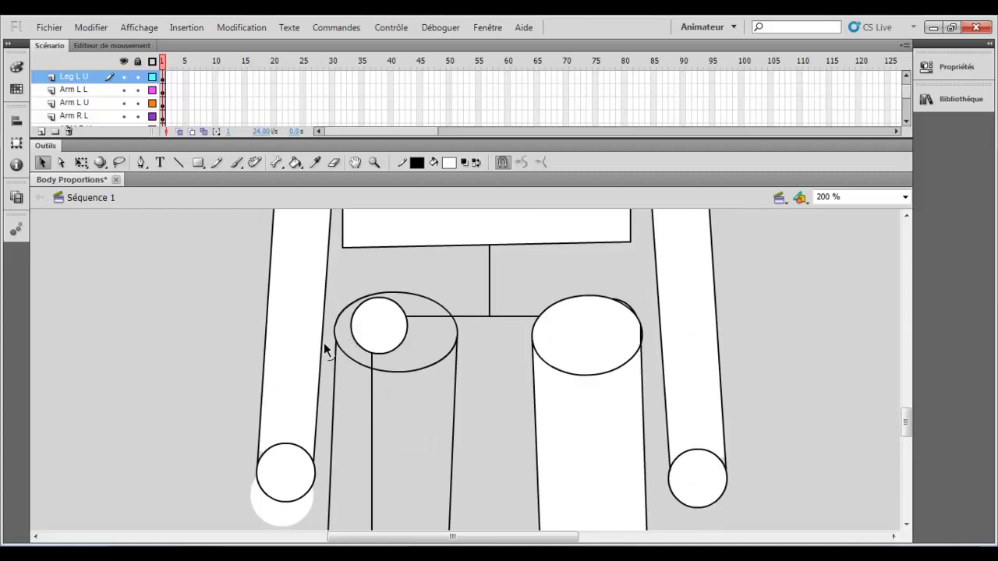
Select the left leg's connected outline strokes on Leg L U, then clear the selection.
left_click(295, 163)
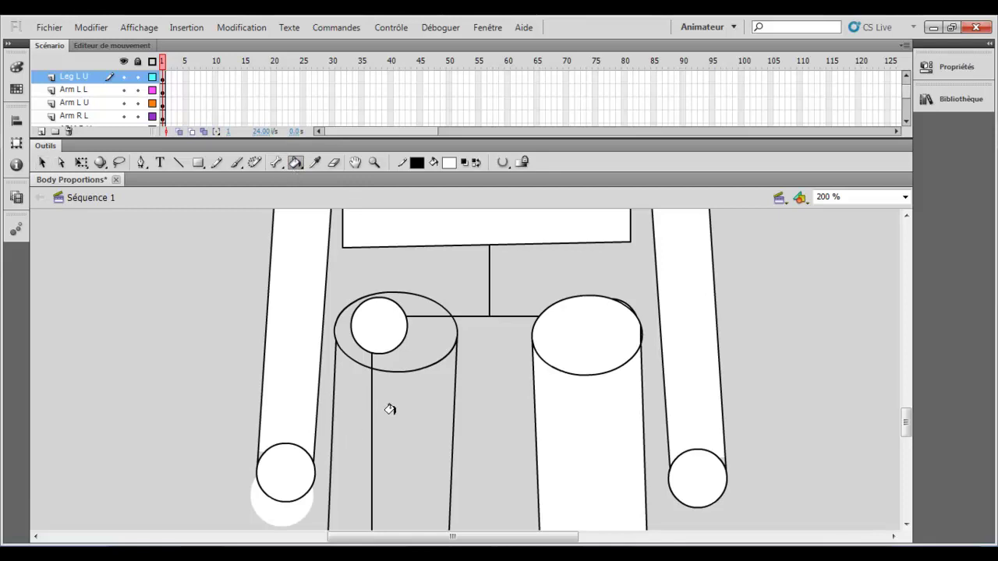
double_click(76, 76)
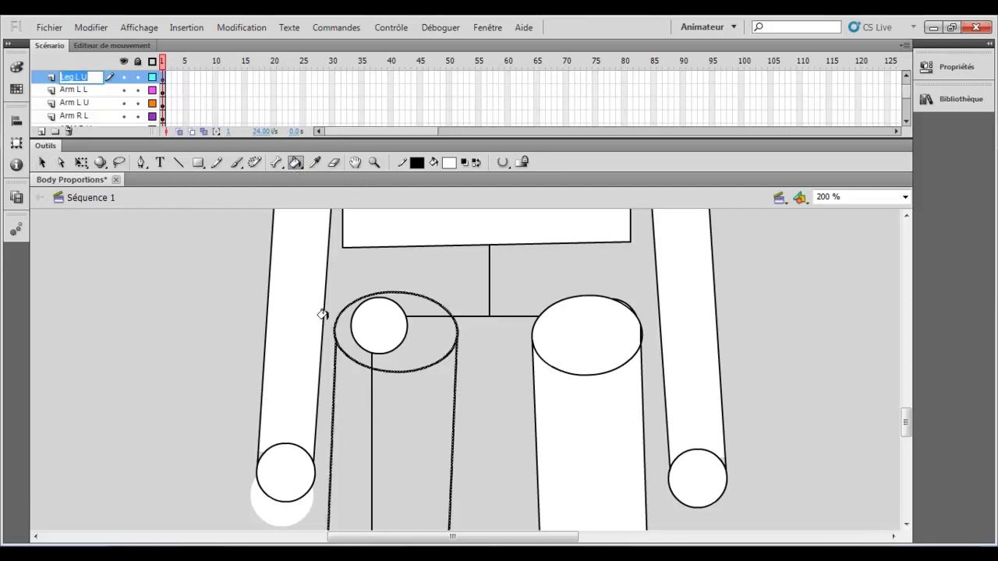
left_click_drag(912, 413, 906, 455)
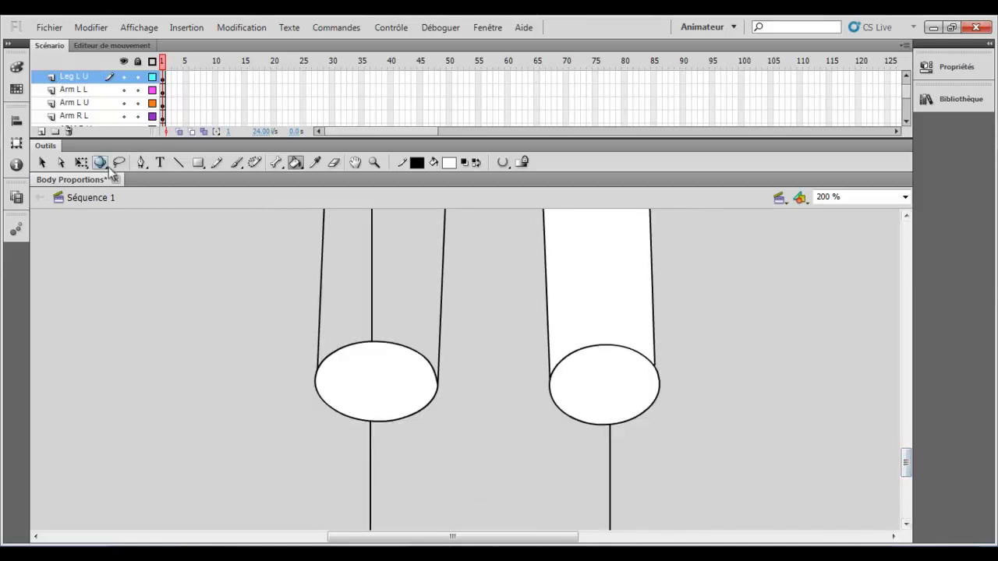
left_click(42, 162)
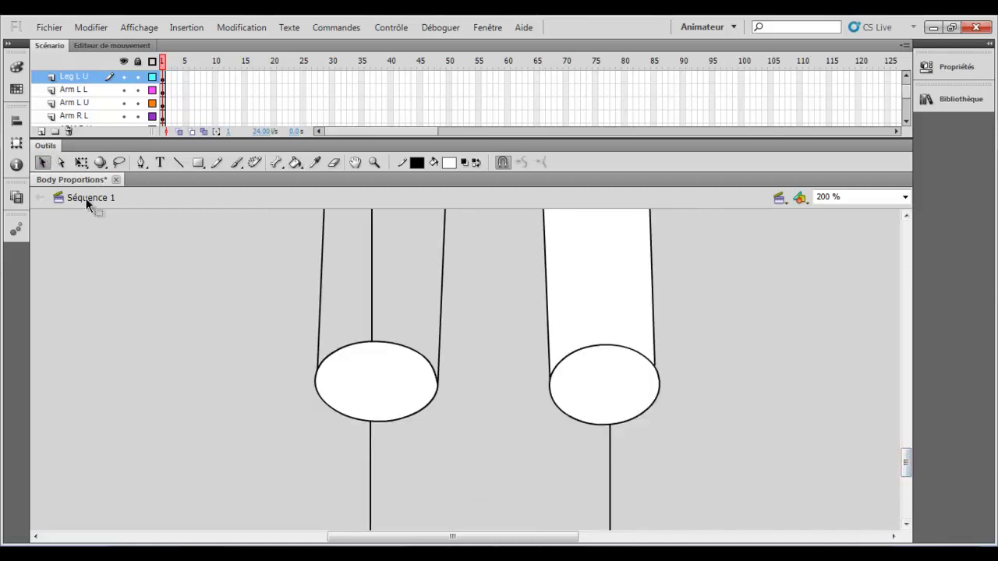
double_click(440, 369)
scroll(436, 366, "up", 5)
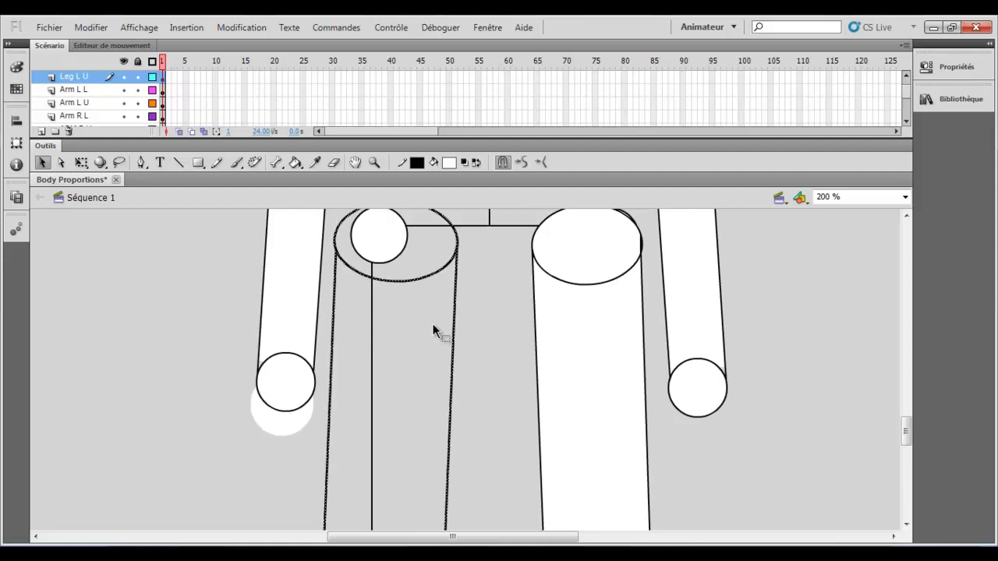
left_click(465, 298)
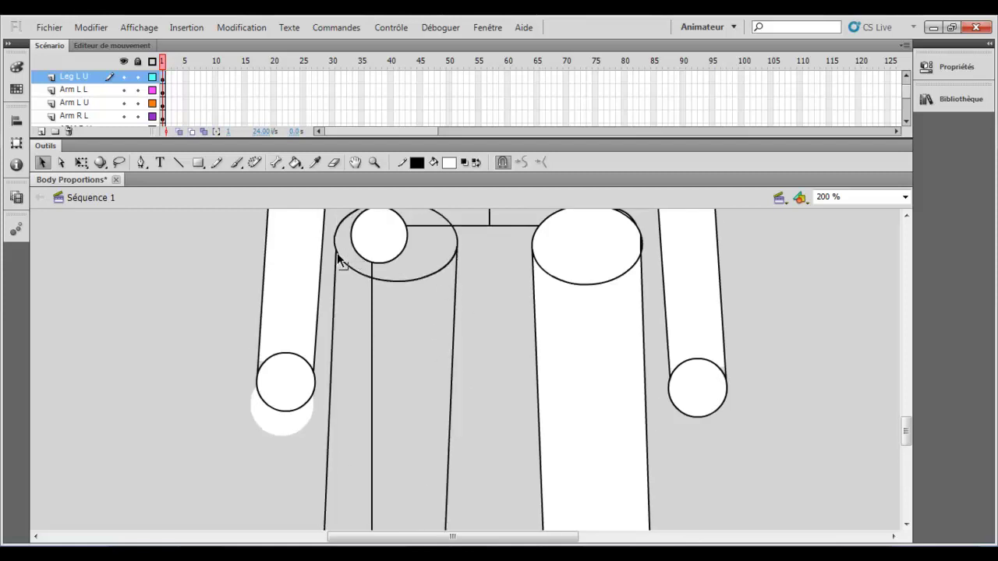
Fill the left leg body and its top ellipse white.
left_click(295, 162)
left_click(425, 380)
left_click(402, 269)
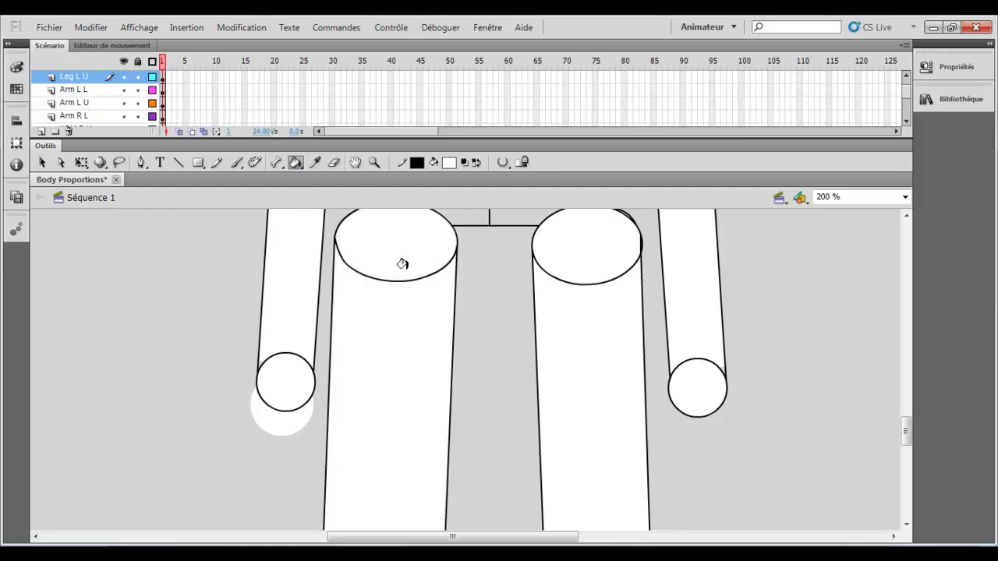
scroll(371, 335, "down", 5)
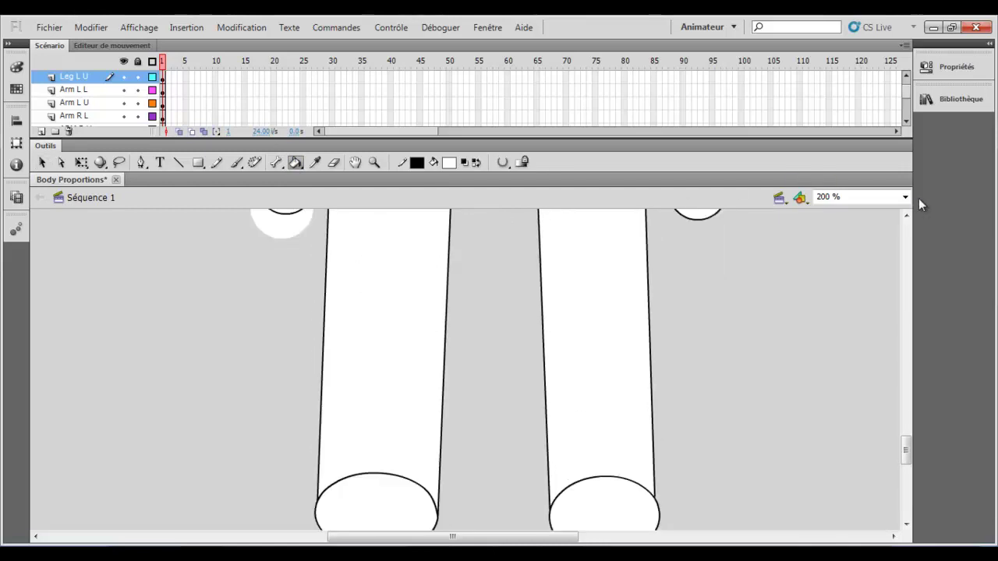
left_click(905, 197)
At 100 % zoom, copy the left leg's knee ellipse.
left_click(860, 259)
scroll(452, 351, "up", 7)
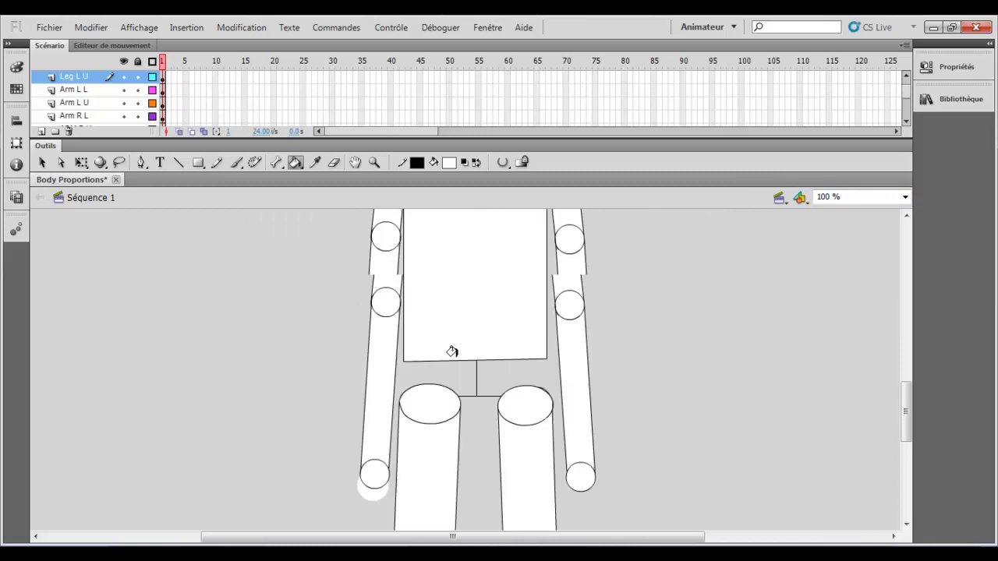
scroll(452, 351, "up", 8)
scroll(447, 350, "down", 18)
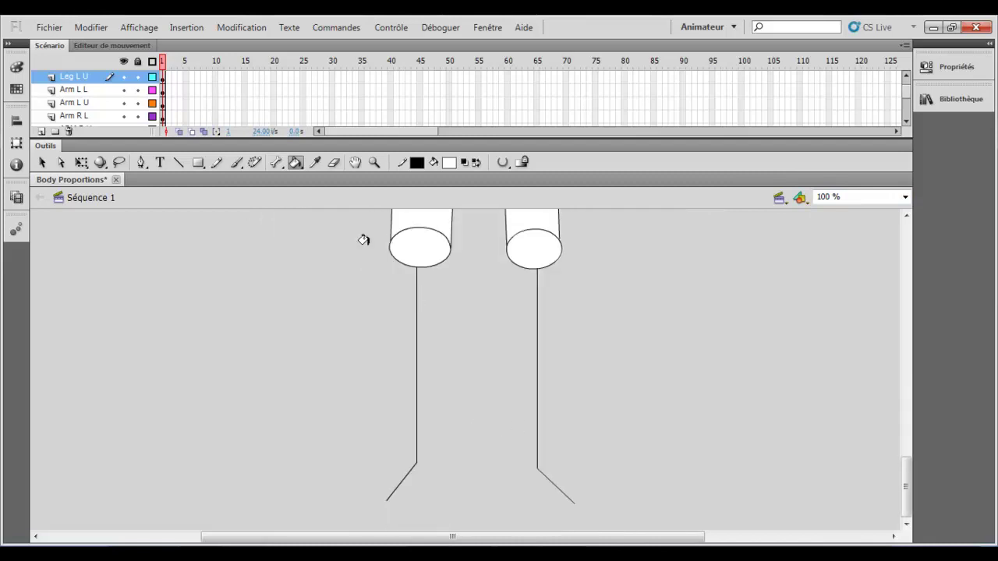
left_click(176, 163)
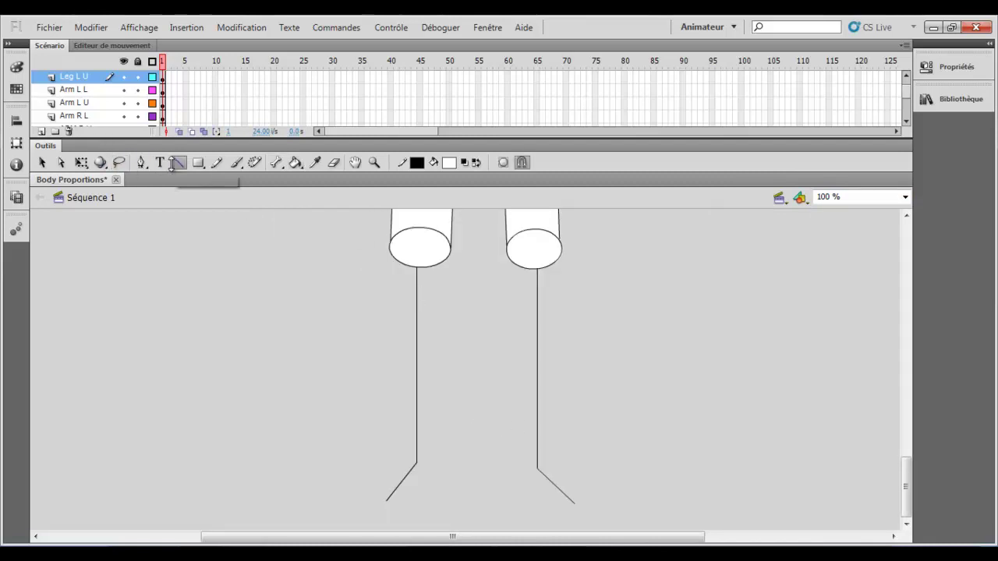
left_click(42, 162)
left_click(413, 247)
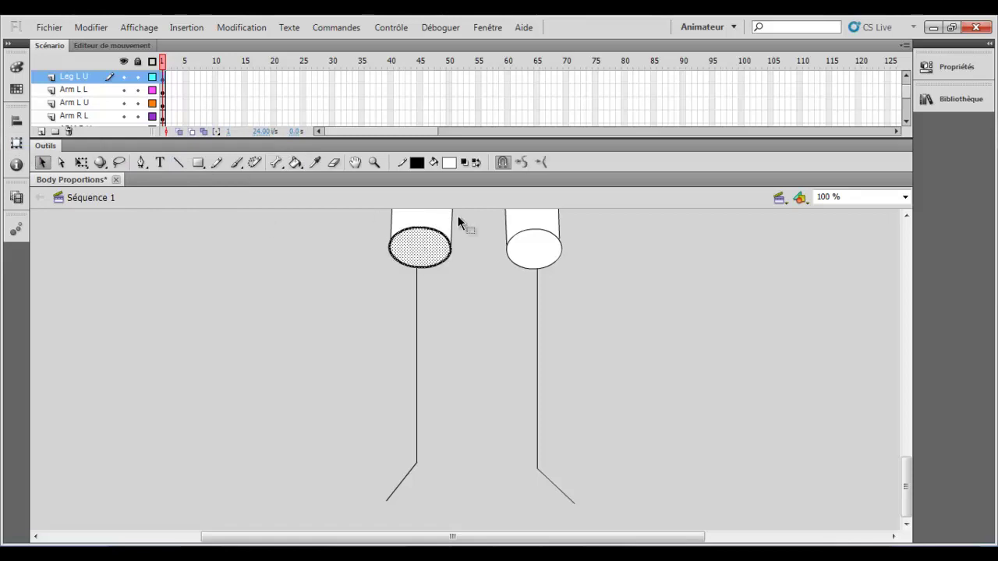
right_click(432, 238)
left_click(467, 274)
Add a new layer named 'Leg L L'.
left_click(41, 131)
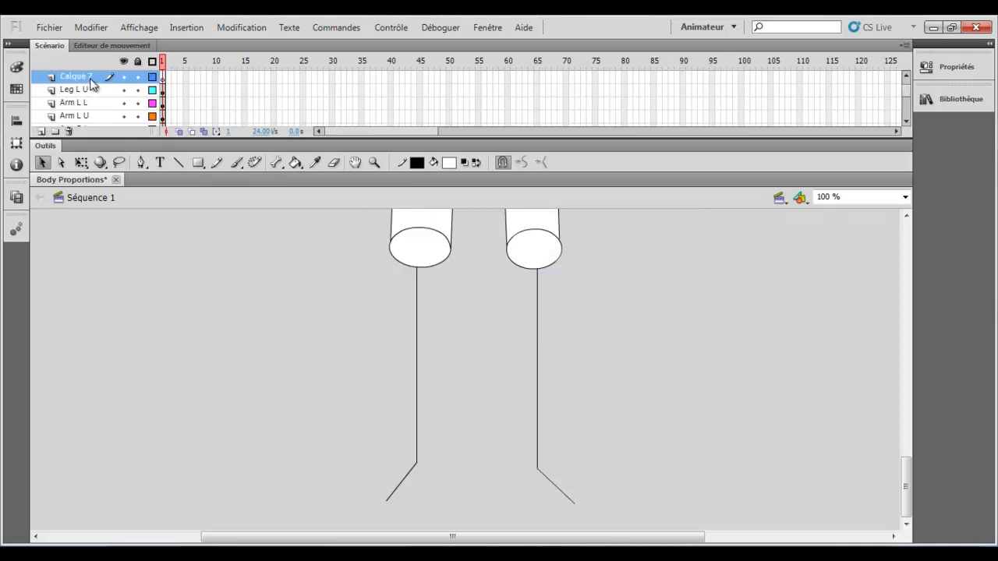
mouse_move(90, 82)
left_mouse_down()
mouse_move(92, 115)
mouse_move(93, 88)
left_mouse_up()
left_click_drag(93, 87, 94, 89)
scroll(94, 88, "down", 1)
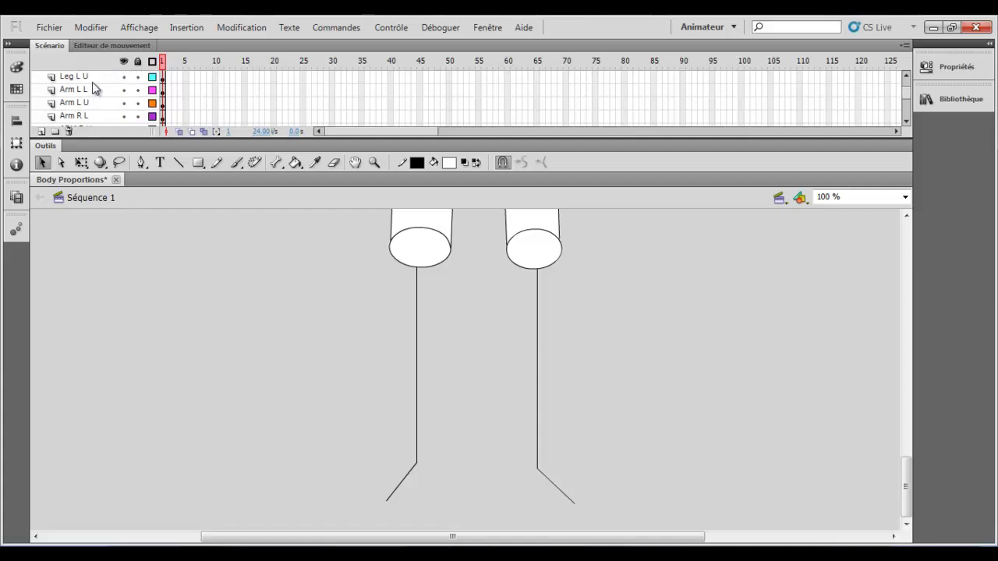
scroll(95, 94, "up", 1)
double_click(92, 80)
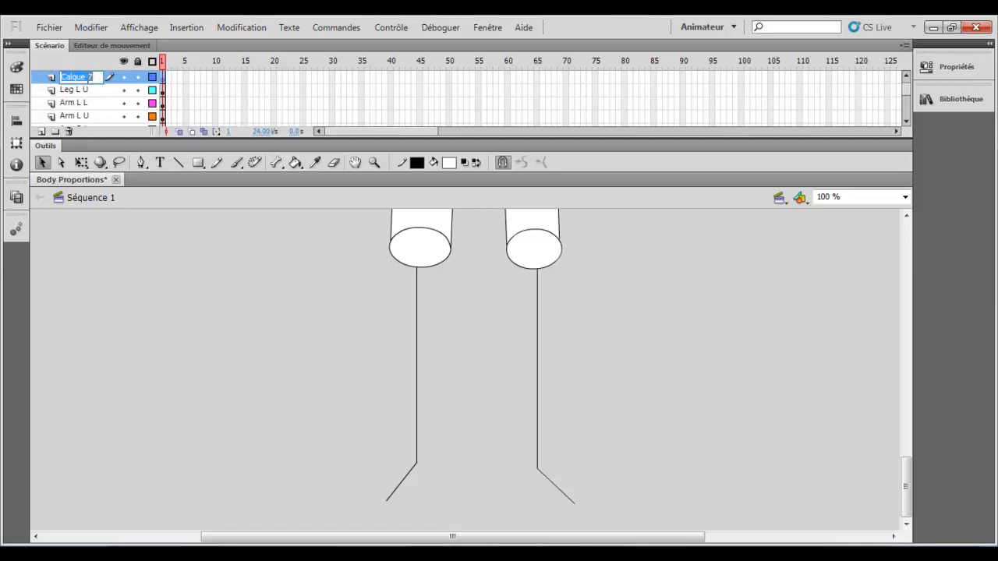
key("BackSpace")
type("Leg L L")
left_click(143, 256)
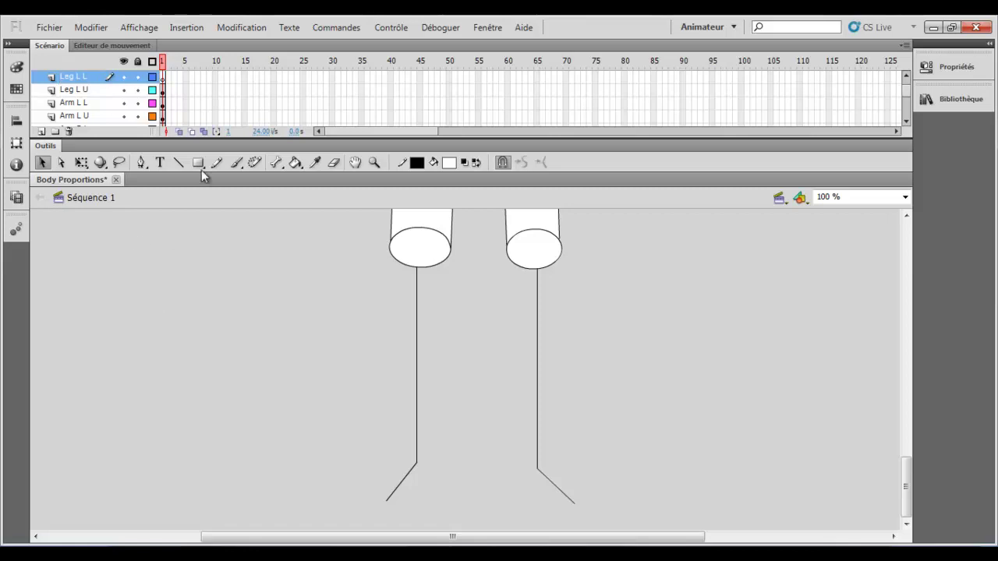
Paste the ellipse, move a copy down and shrink it into a small left ankle circle.
right_click(279, 260)
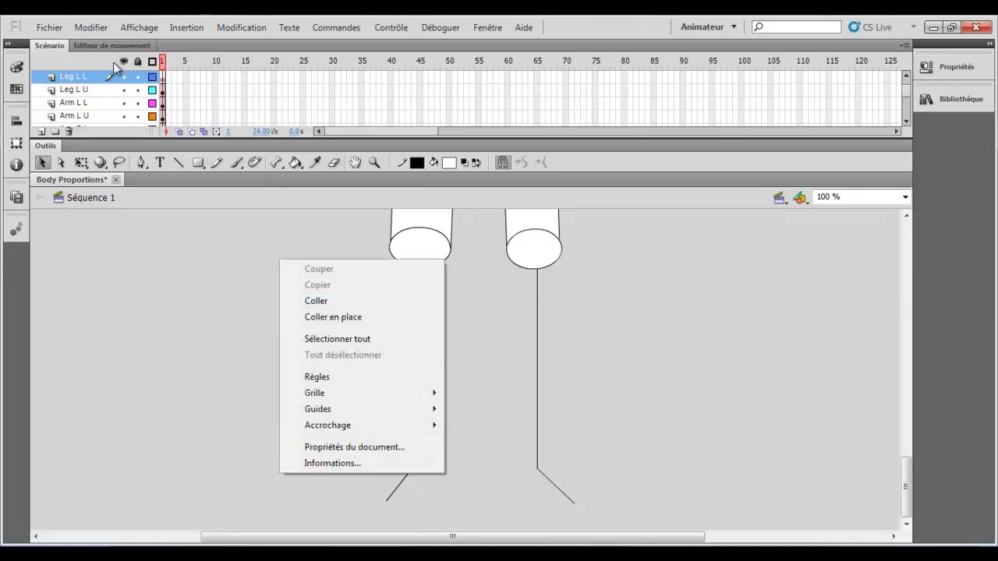
left_click(324, 318)
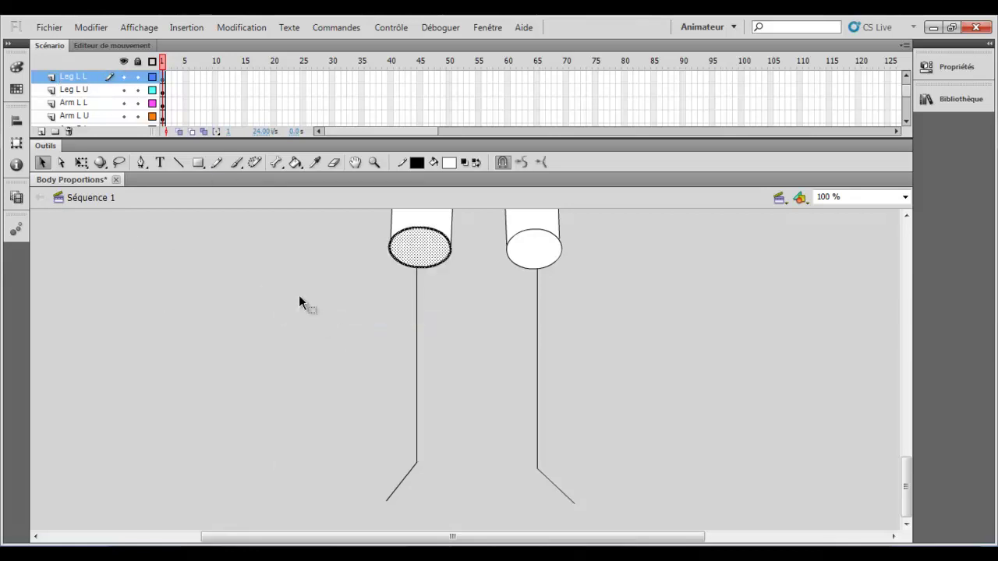
right_click(325, 415)
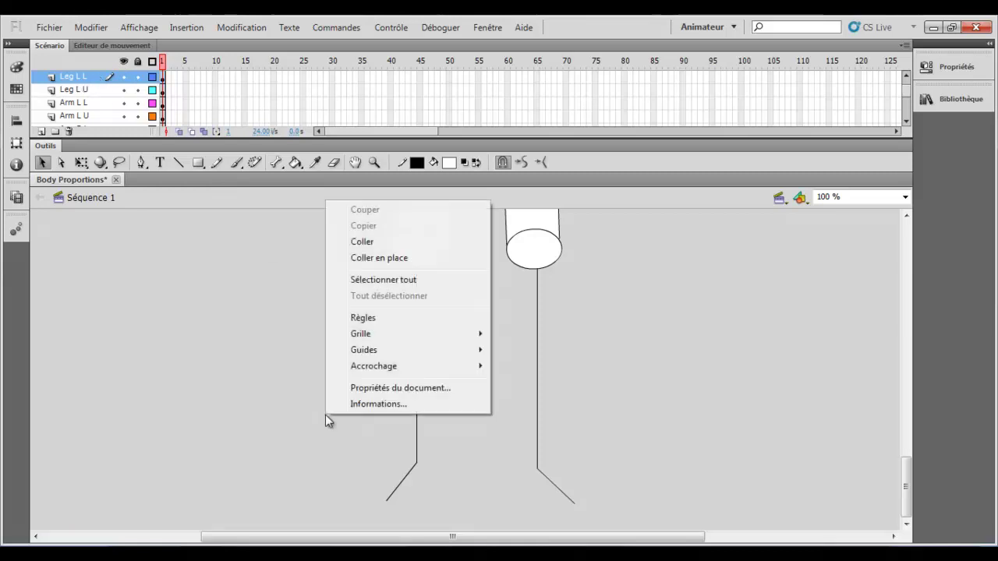
left_click(367, 242)
left_click_drag(458, 364, 415, 442)
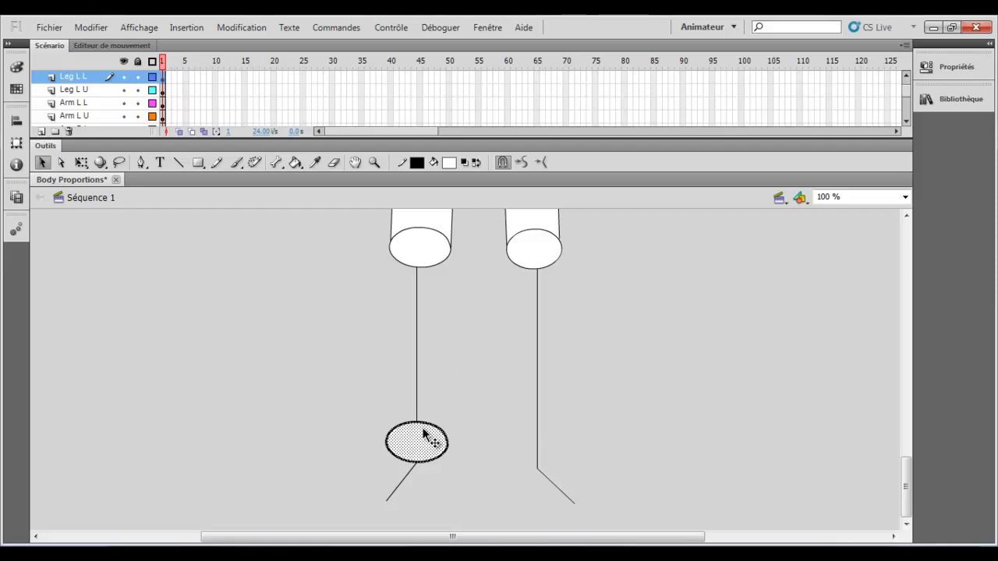
left_click(82, 163)
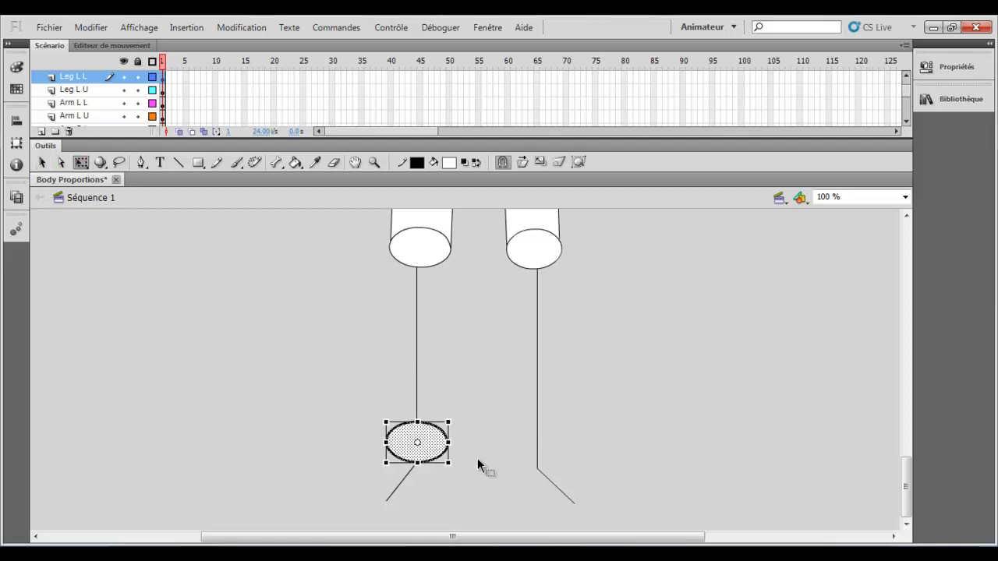
left_click_drag(452, 446, 433, 458)
left_click(453, 432)
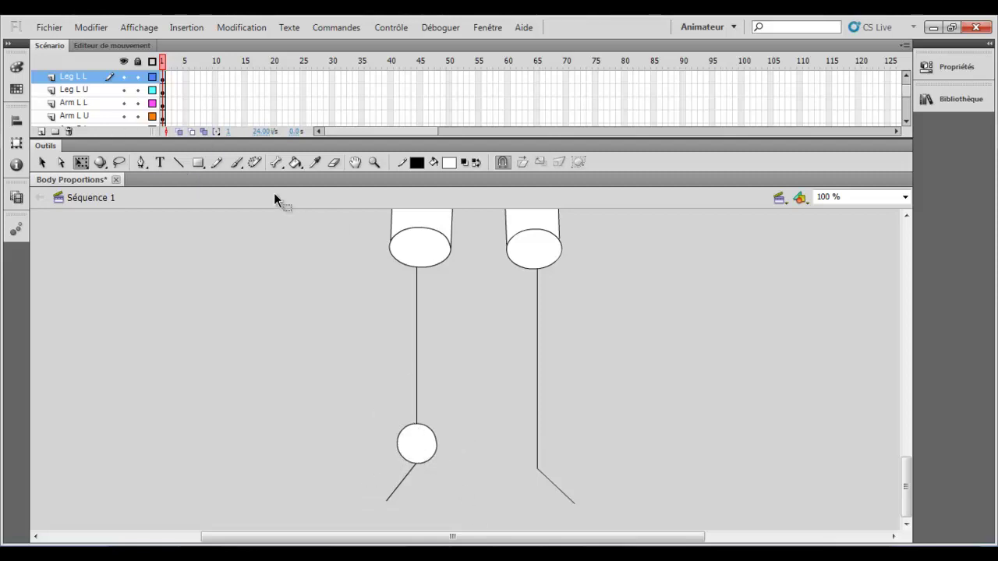
Draw the shin's left and right edge lines from the ankle up to the knee.
left_click(178, 162)
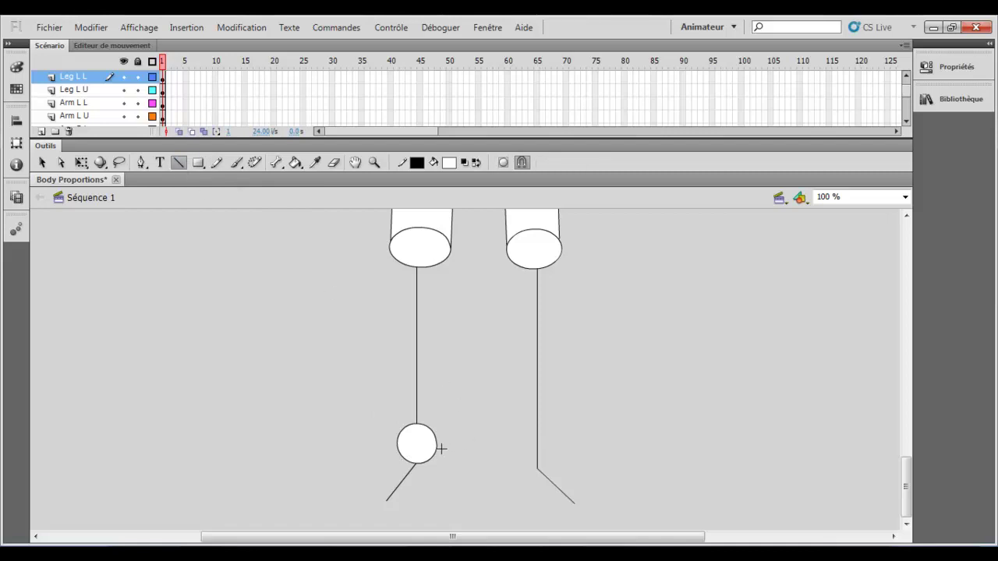
mouse_move(438, 441)
left_mouse_down()
mouse_move(438, 260)
mouse_move(451, 247)
left_mouse_up()
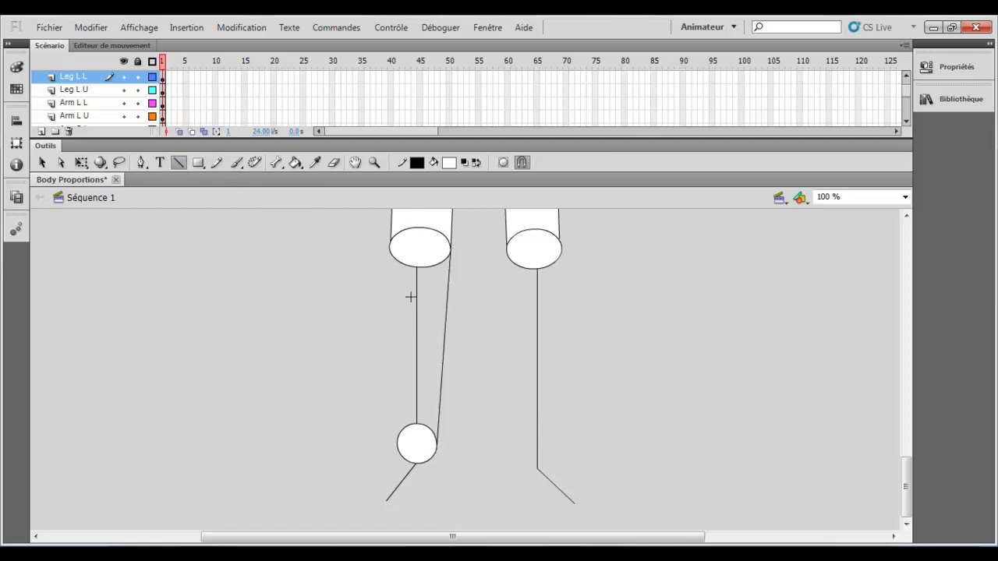
left_click_drag(395, 441, 390, 248)
scroll(392, 244, "up", 3)
scroll(443, 338, "up", 3)
scroll(450, 321, "down", 5)
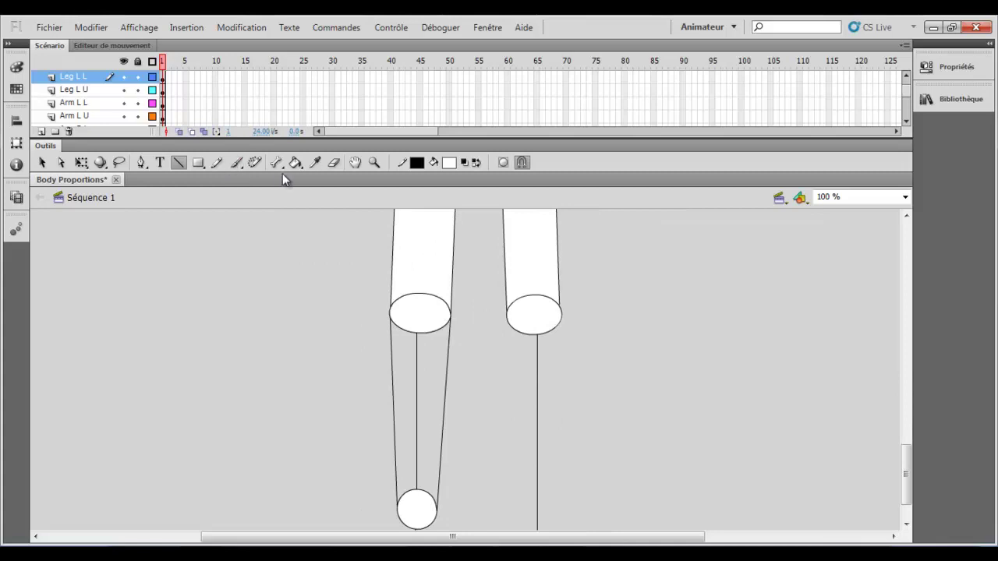
scroll(376, 228, "down", 3)
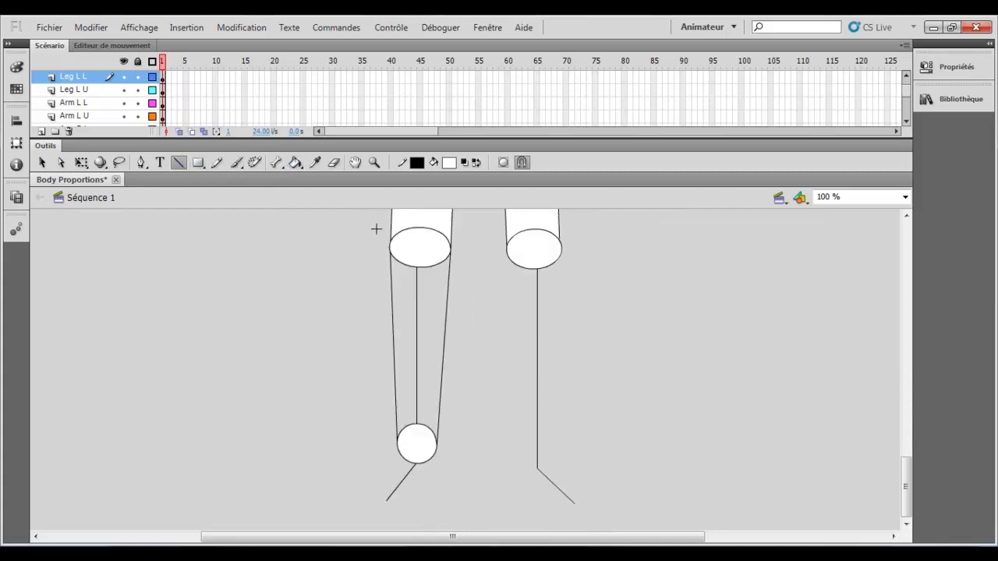
Fill the lower left leg white and select the ankle circle.
left_click(295, 162)
left_click(402, 309)
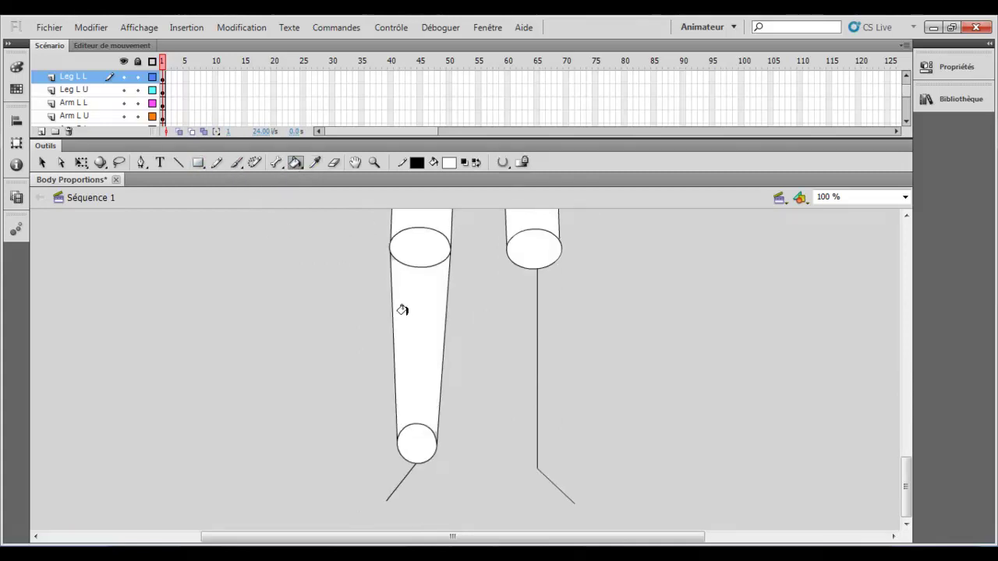
scroll(358, 273, "up", 9)
scroll(467, 472, "up", 15)
scroll(457, 472, "down", 19)
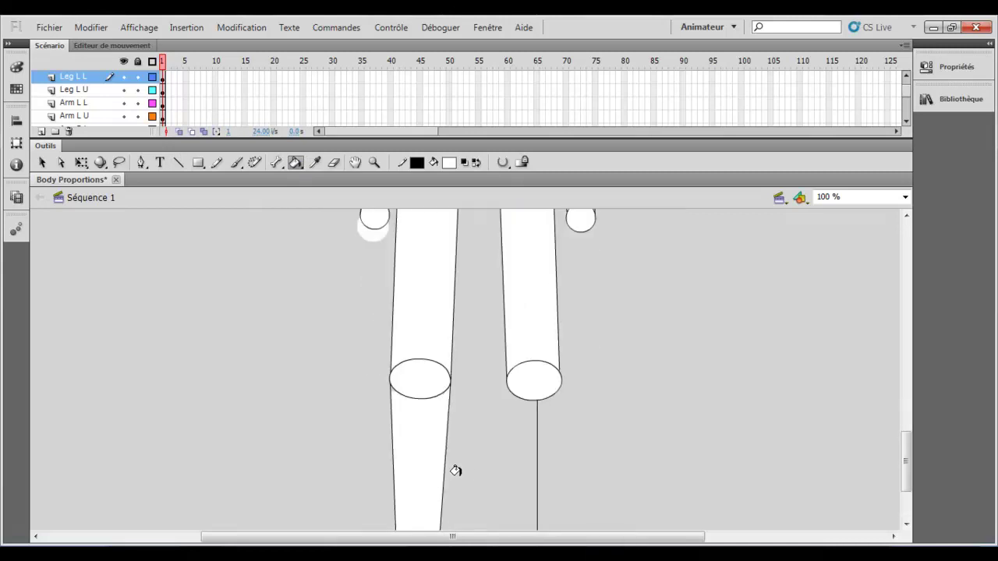
scroll(429, 439, "down", 6)
left_click(180, 165)
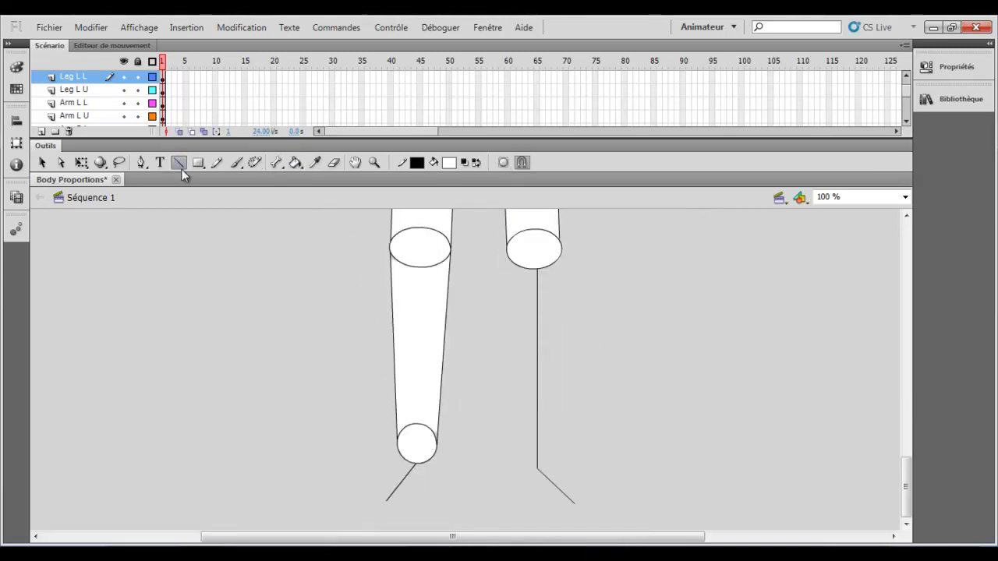
left_click(42, 162)
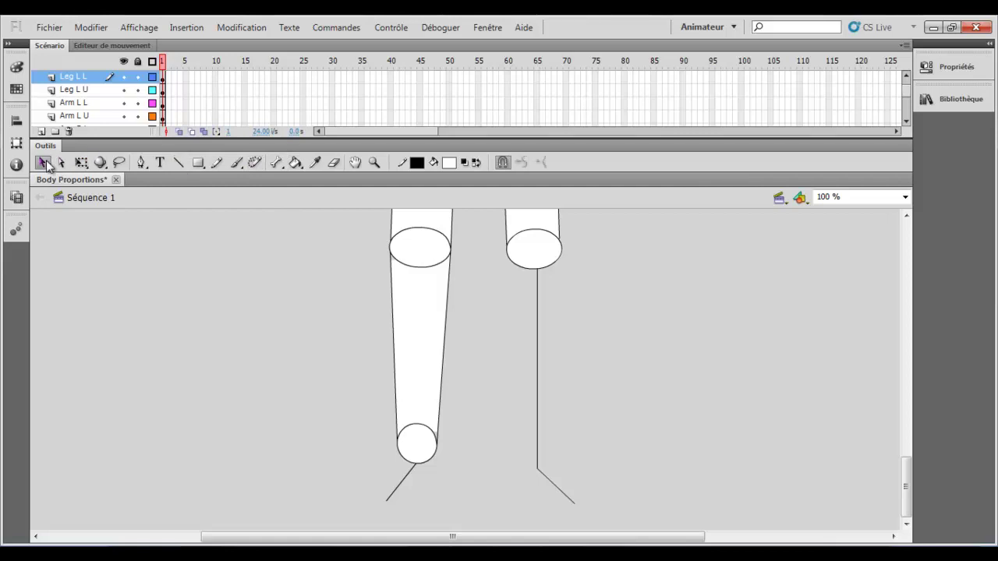
left_click(416, 443)
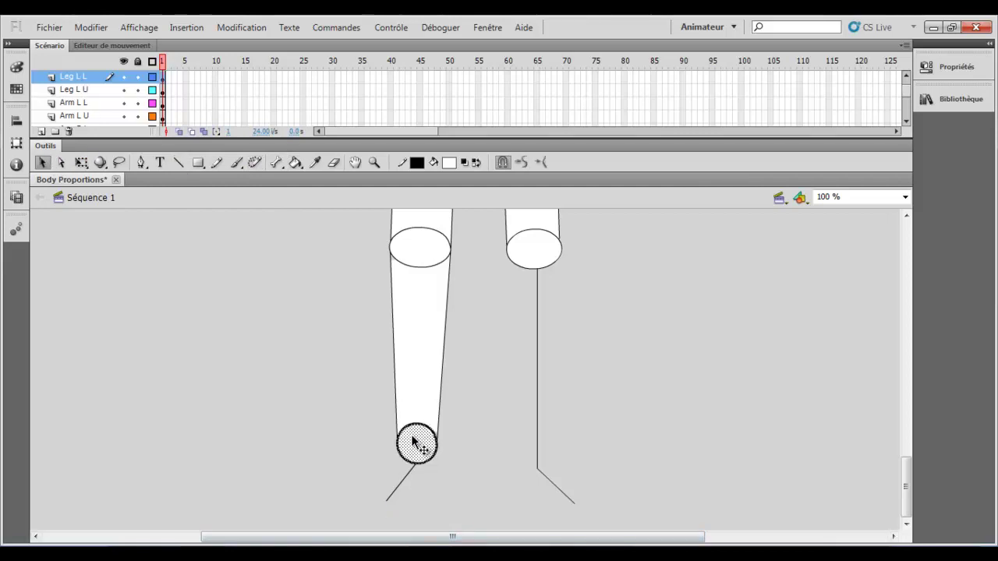
Paste a copy of the ankle circle, then undo the misplaced paste.
right_click(543, 426)
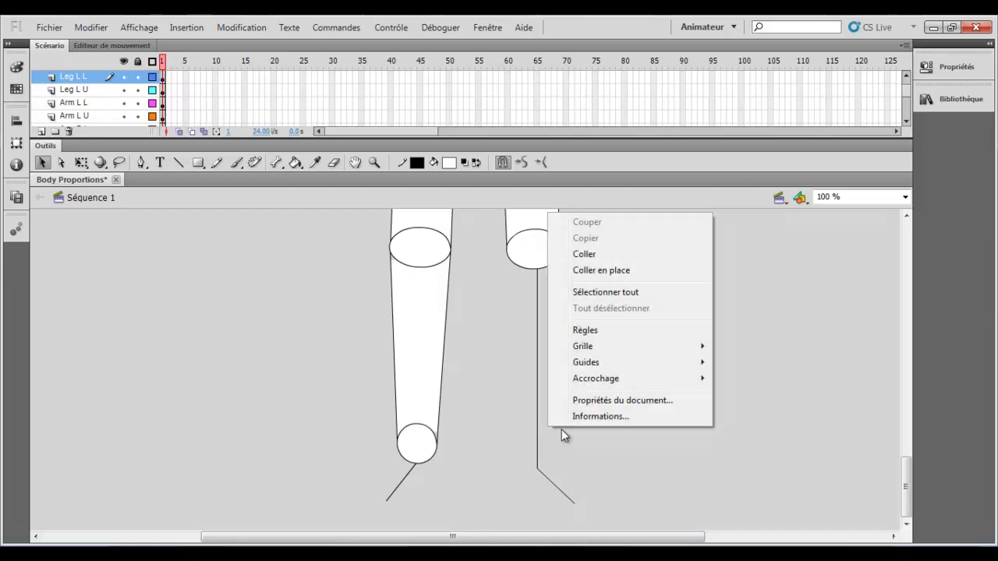
left_click(584, 256)
left_click_drag(472, 363, 549, 411)
key("ctrl+z")
key("ctrl+z")
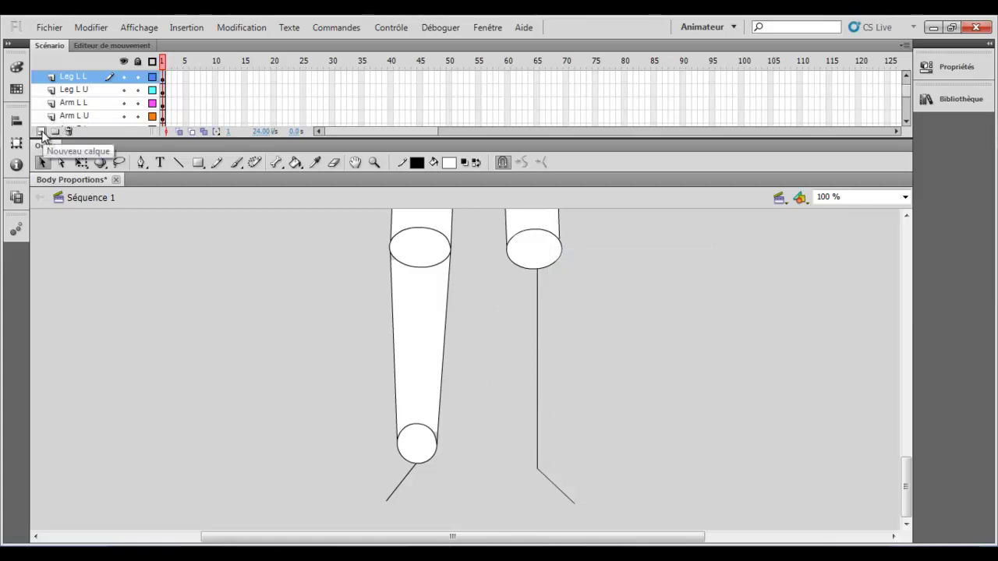
Add a new layer named 'Leg L R'.
left_click(43, 133)
double_click(88, 77)
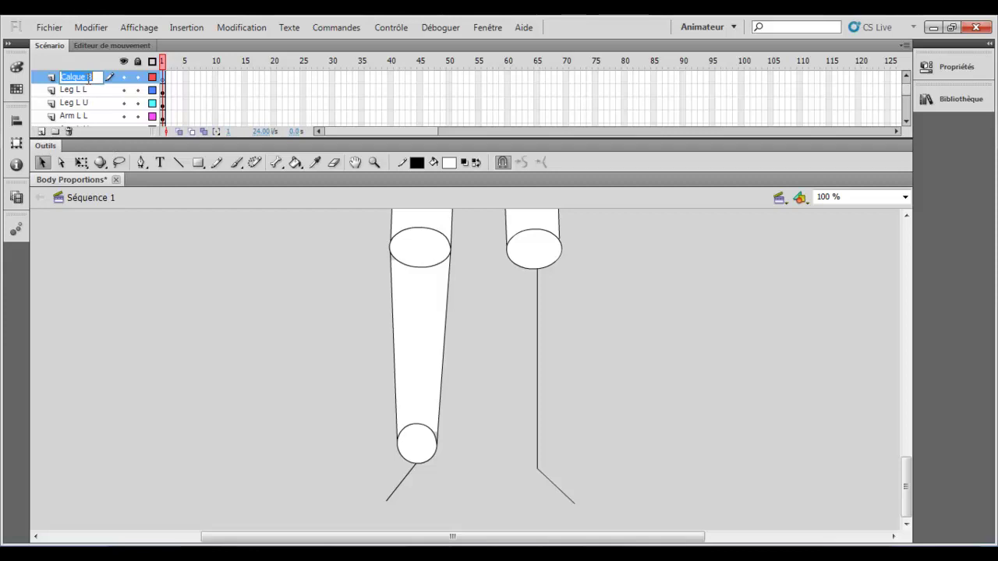
key("BackSpace")
type("Leg L R")
left_click(201, 289)
Paste the ankle circle onto Leg L R and position it at the right ankle.
right_click(627, 402)
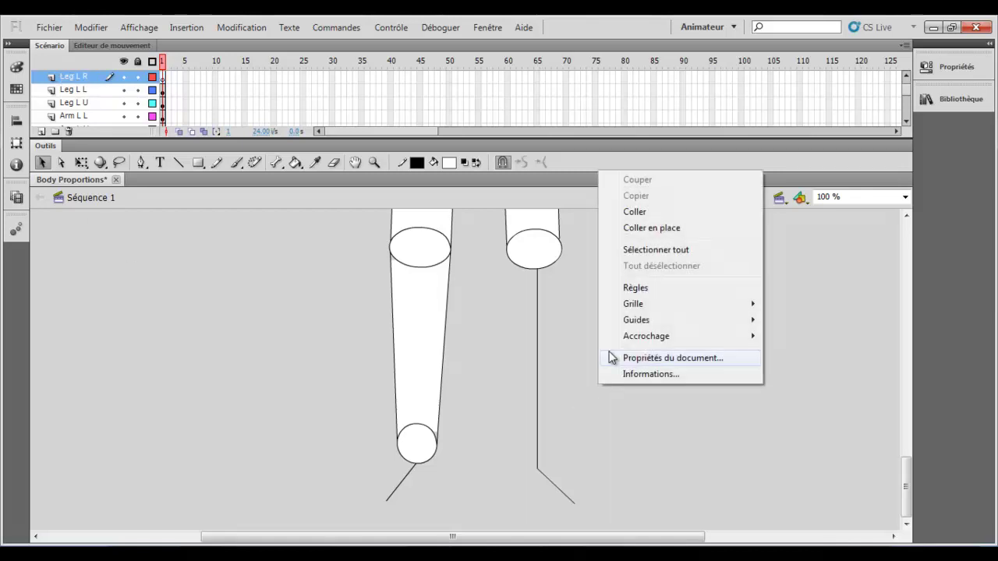
left_click(637, 217)
left_click_drag(462, 380, 532, 452)
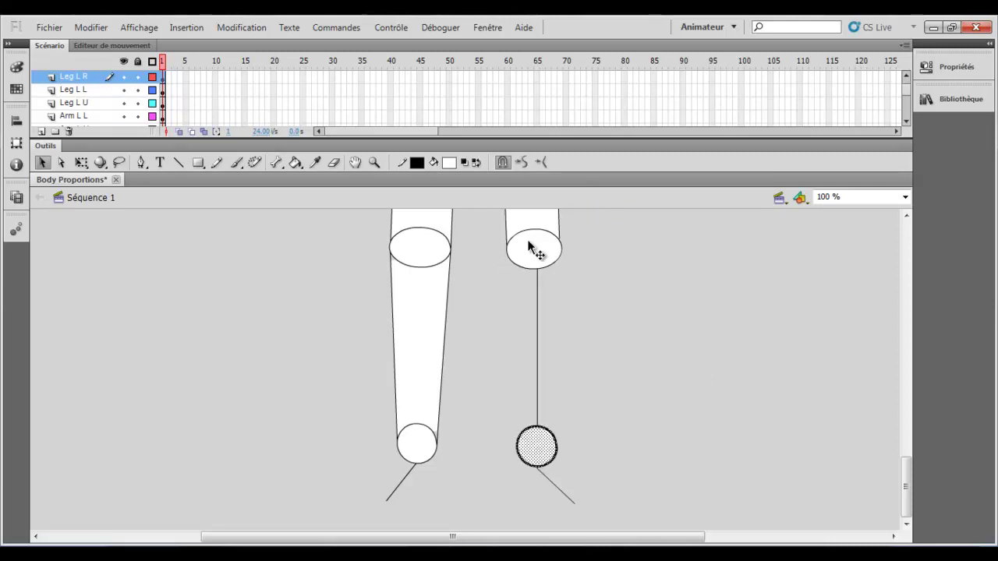
left_click(530, 248)
Copy the right knee ellipse.
right_click(530, 248)
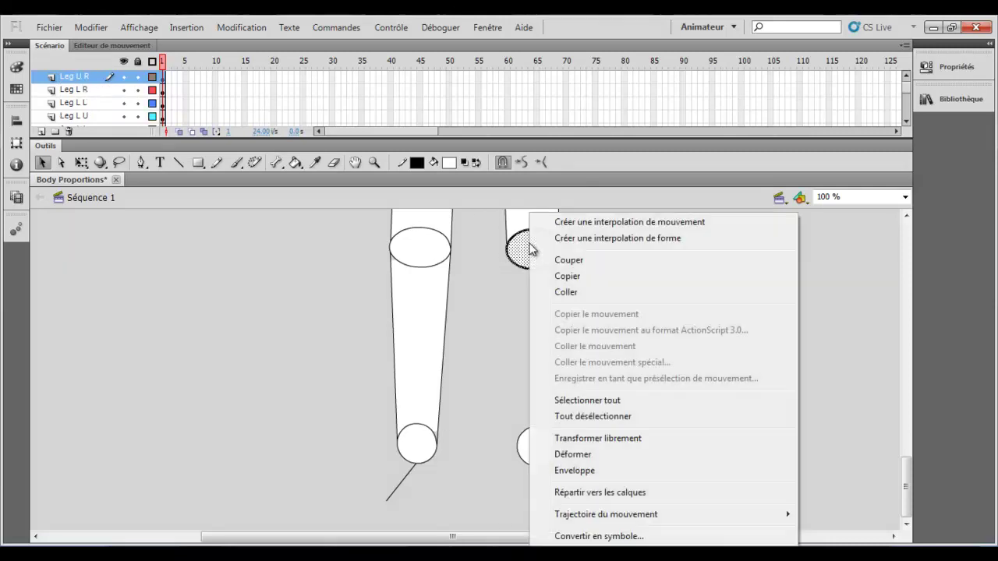
left_click(565, 277)
right_click(595, 276)
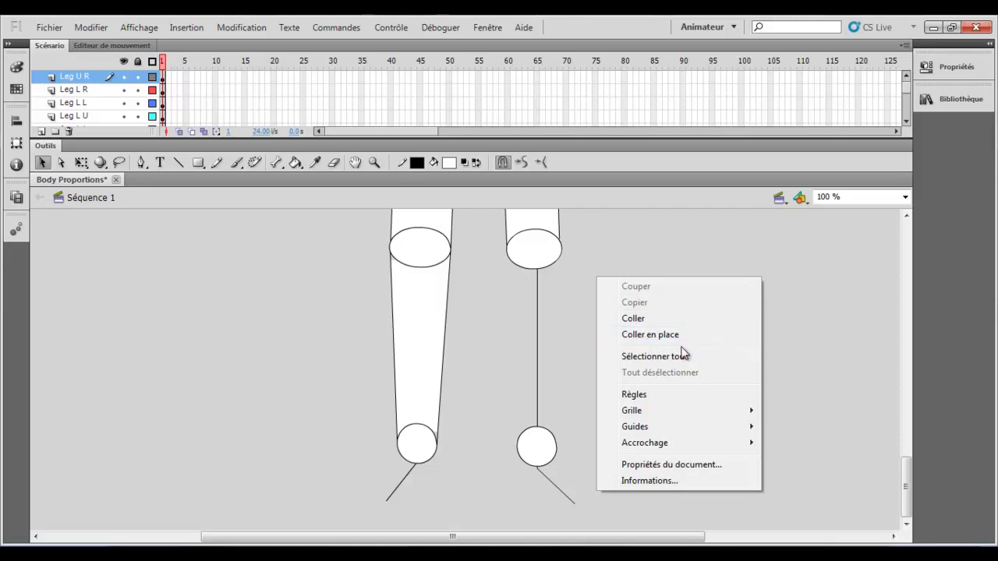
left_click(82, 92)
Select only the knee ellipse on Leg U R, leaving the ankle circle deselected.
left_click(82, 92)
left_click(85, 77)
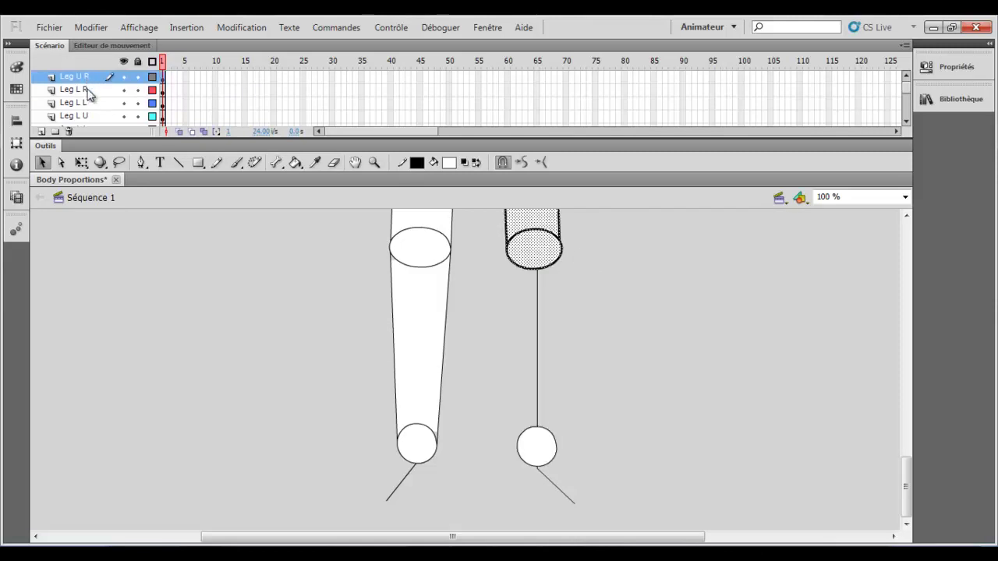
left_click(87, 92)
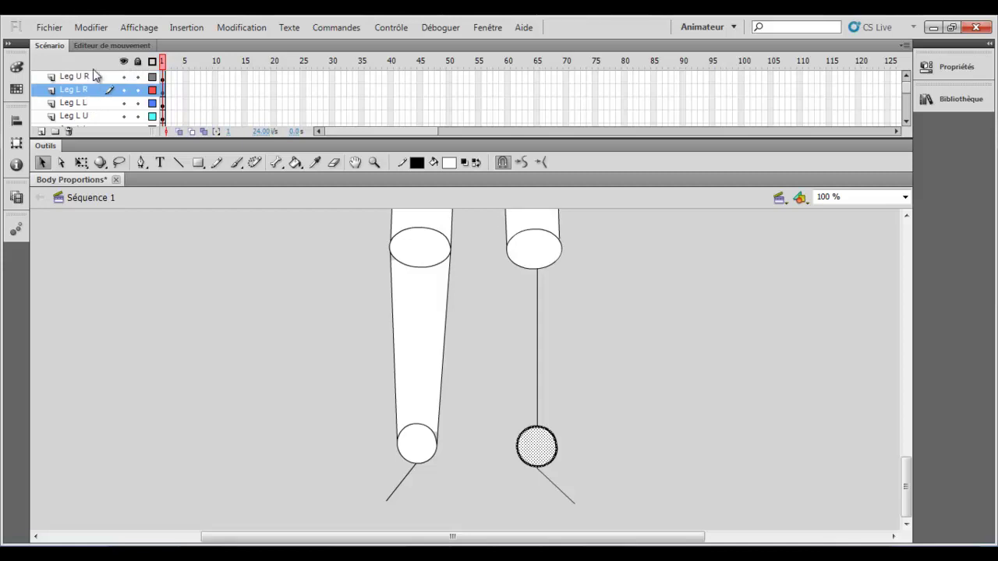
left_click(95, 69)
left_click(88, 77)
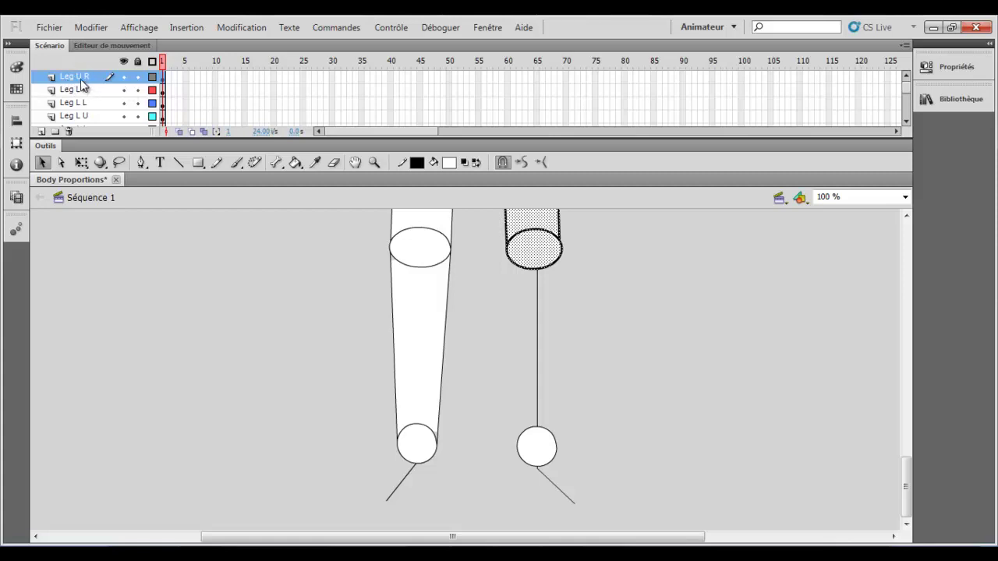
Paste the knee ellipse in place on the Leg L R layer.
left_click(82, 90)
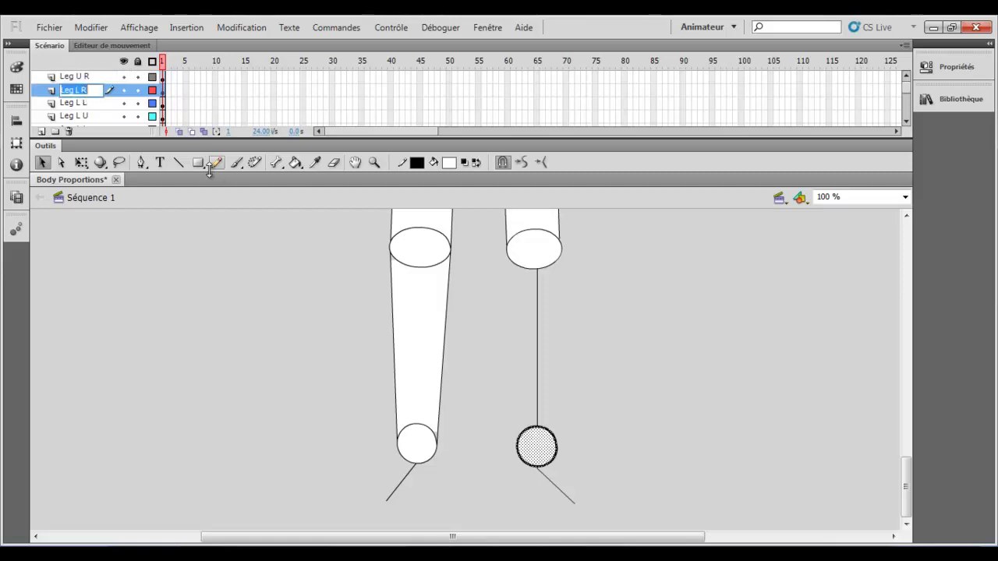
left_click(171, 265)
right_click(645, 320)
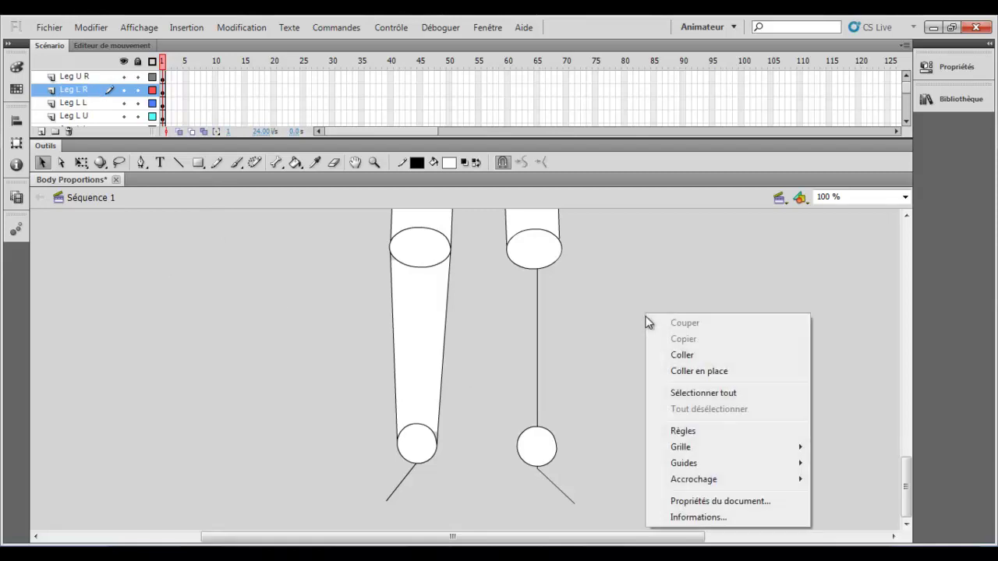
left_click(675, 371)
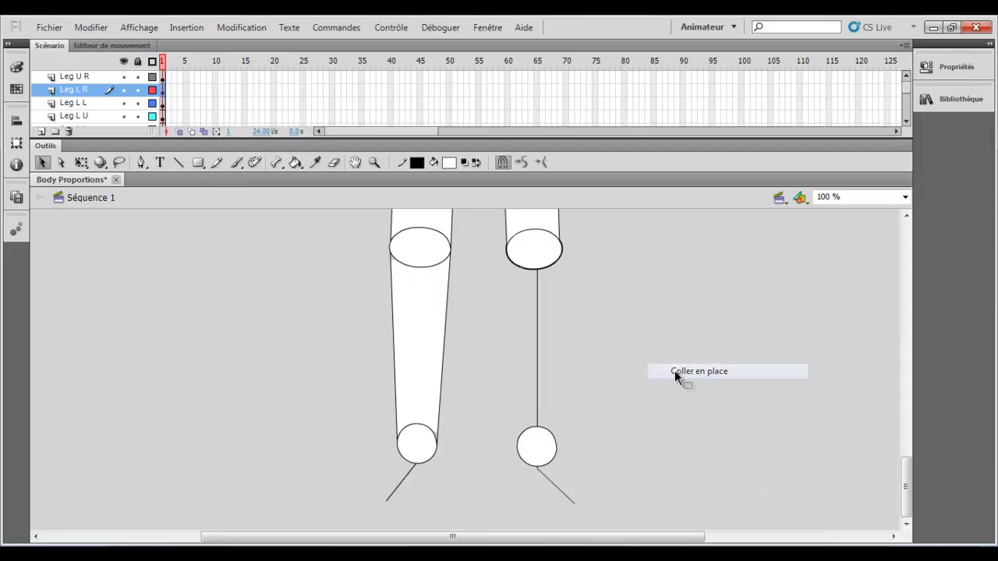
Draw two tapered shin lines from the ankle circle up to the knee ellipse.
left_click(178, 162)
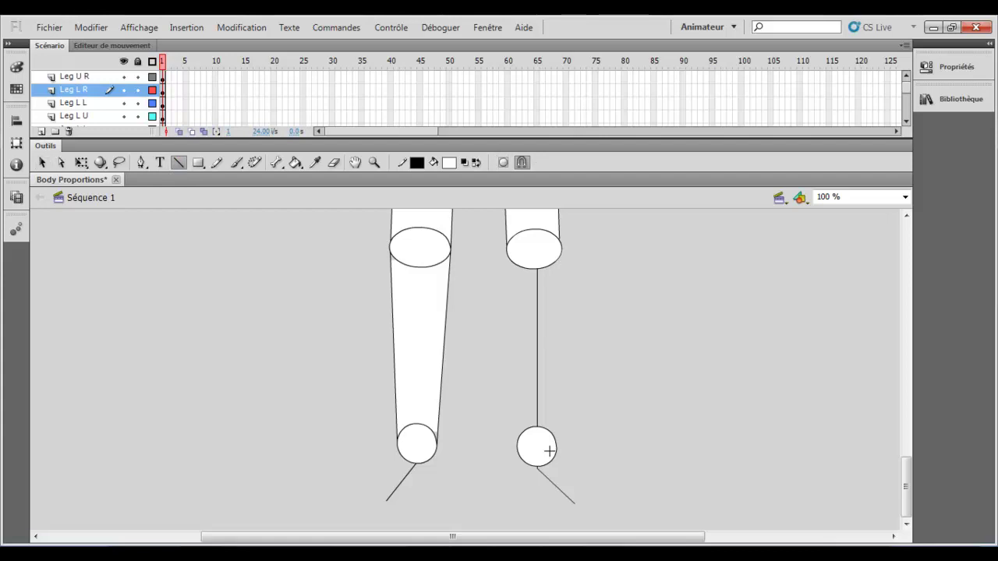
left_click_drag(555, 448, 561, 251)
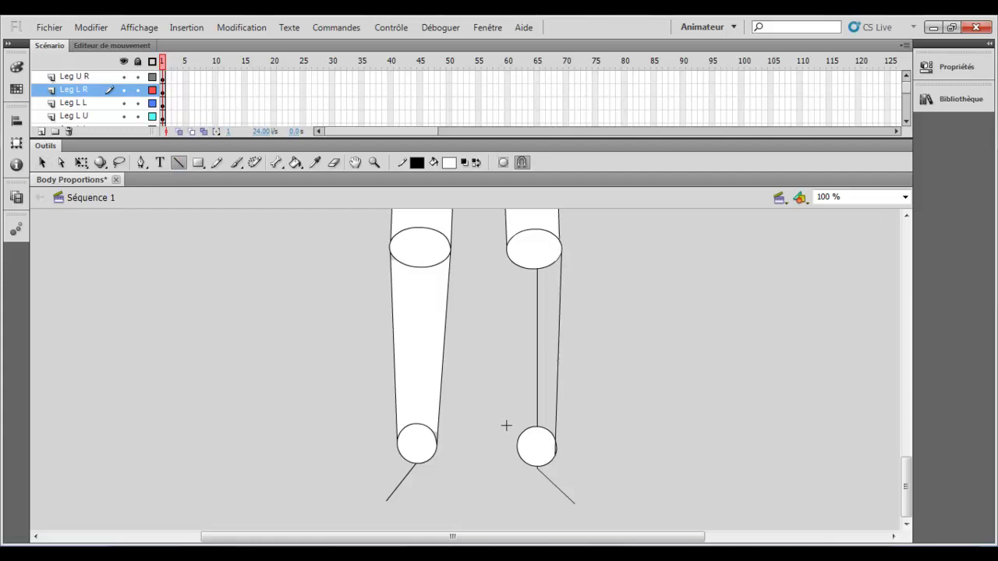
mouse_move(515, 448)
left_mouse_down()
mouse_move(545, 247)
mouse_move(510, 260)
mouse_move(506, 248)
left_mouse_up()
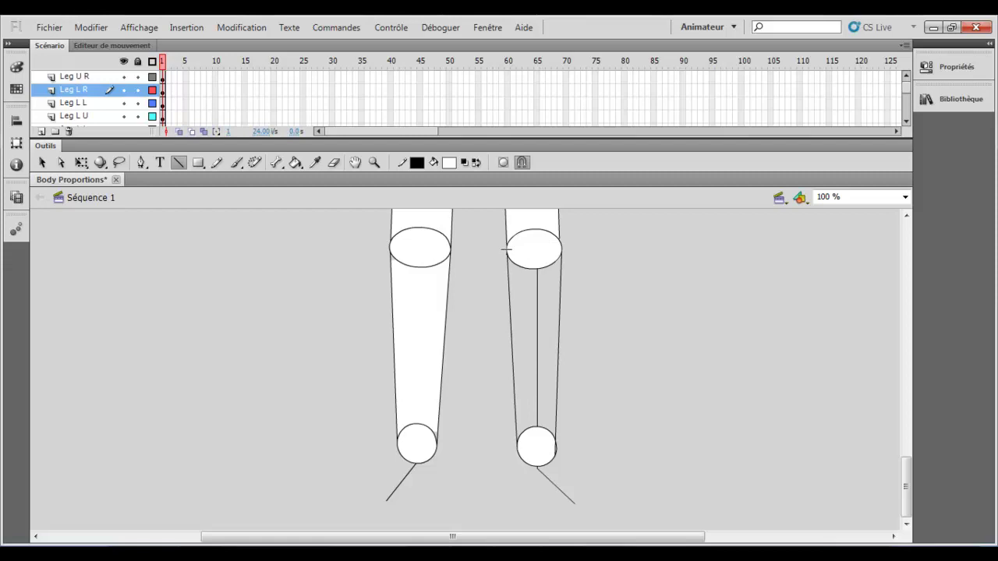
left_click(297, 161)
scroll(532, 347, "up", 5)
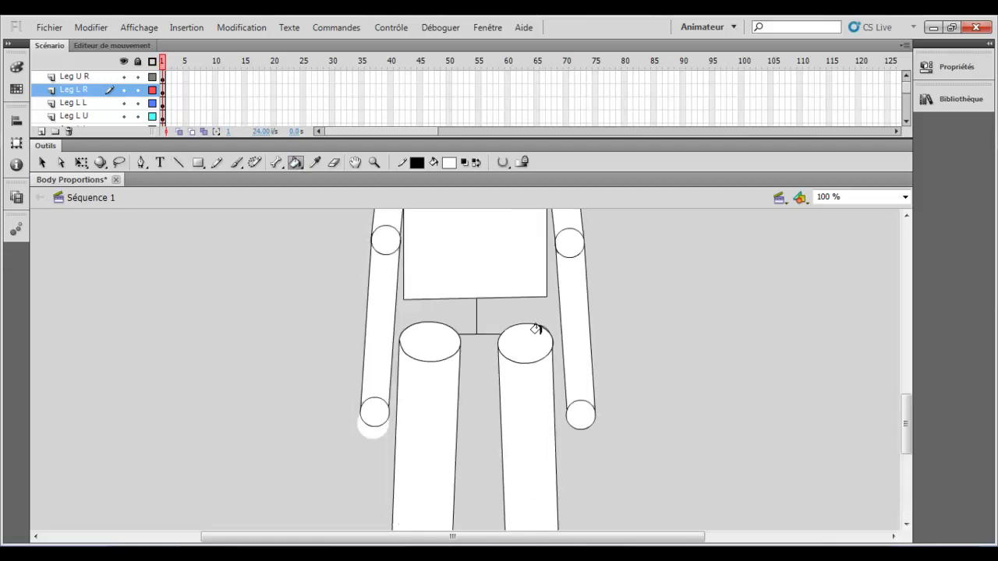
Move the Body layer below the head layers and just above Hair behind.
scroll(92, 102, "down", 6)
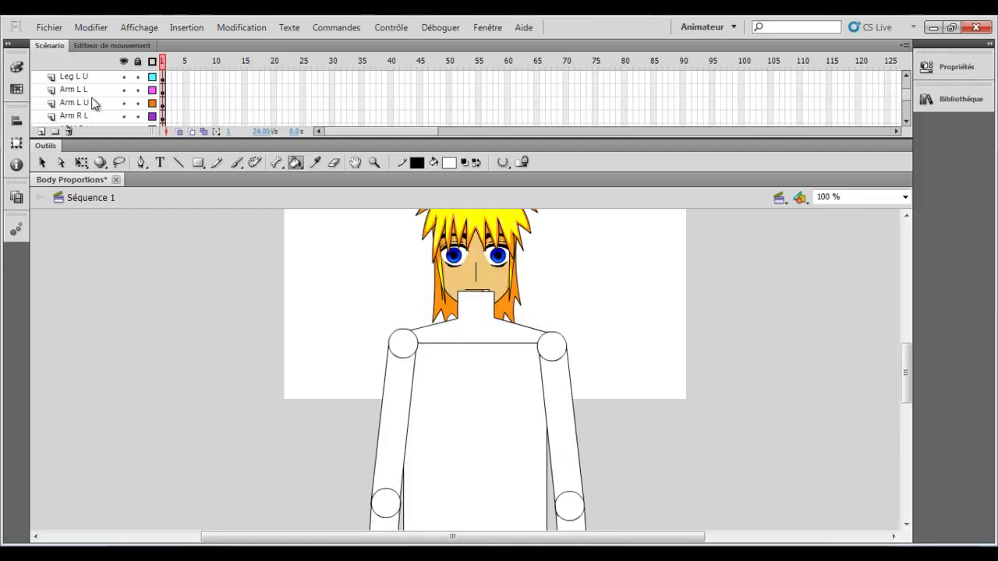
scroll(78, 121, "down", 3)
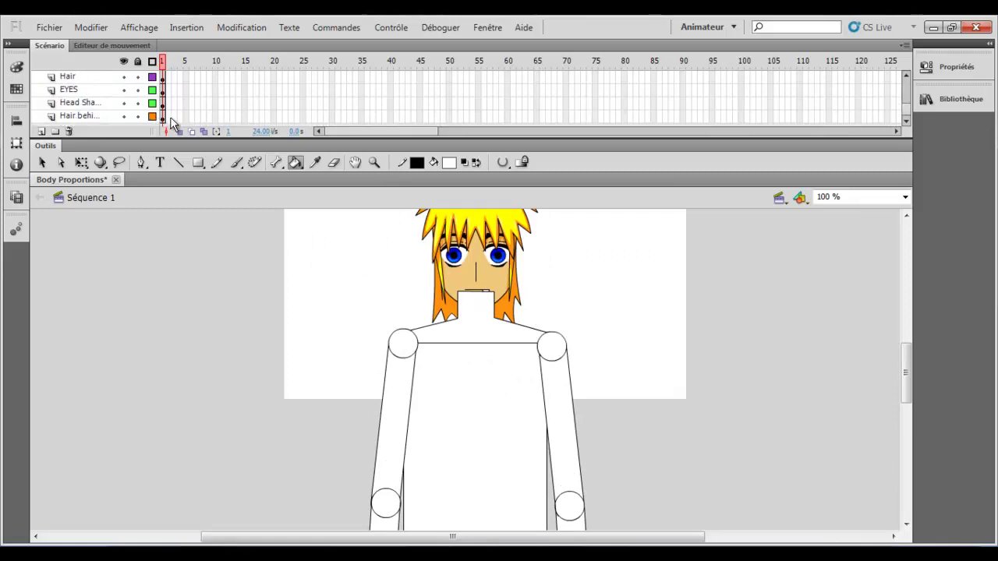
left_click_drag(163, 117, 163, 75)
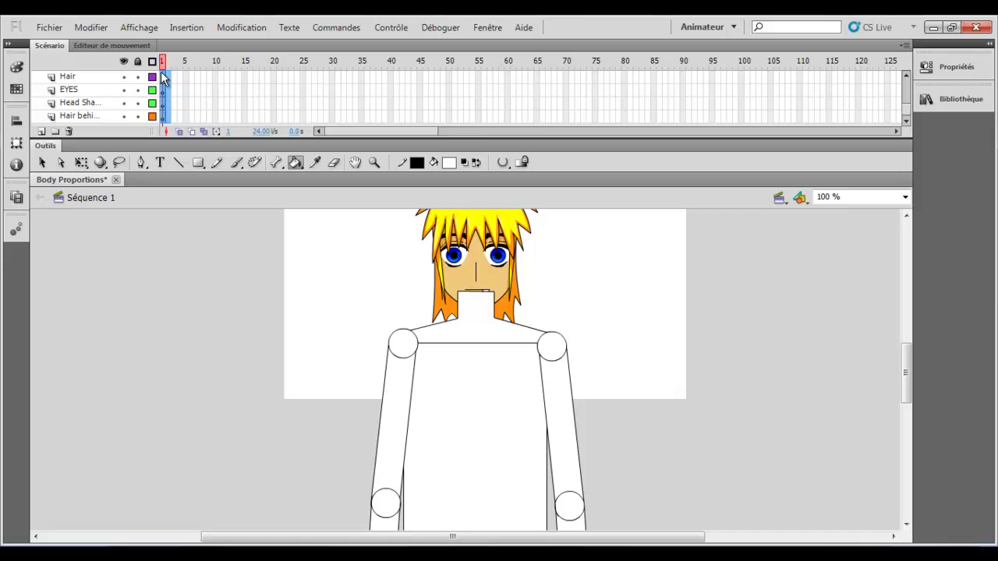
scroll(160, 103, "down", 3)
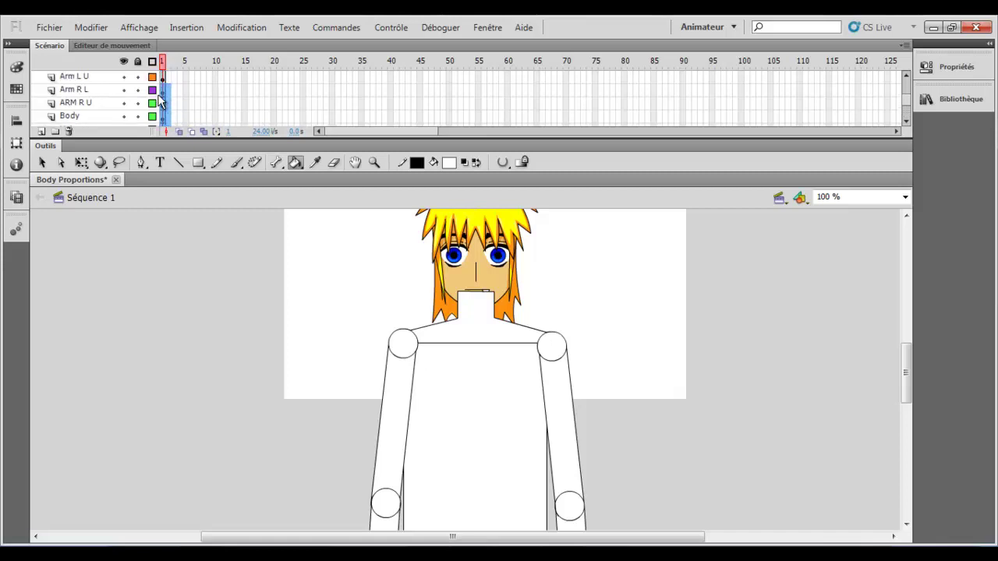
left_click_drag(162, 115, 152, 124)
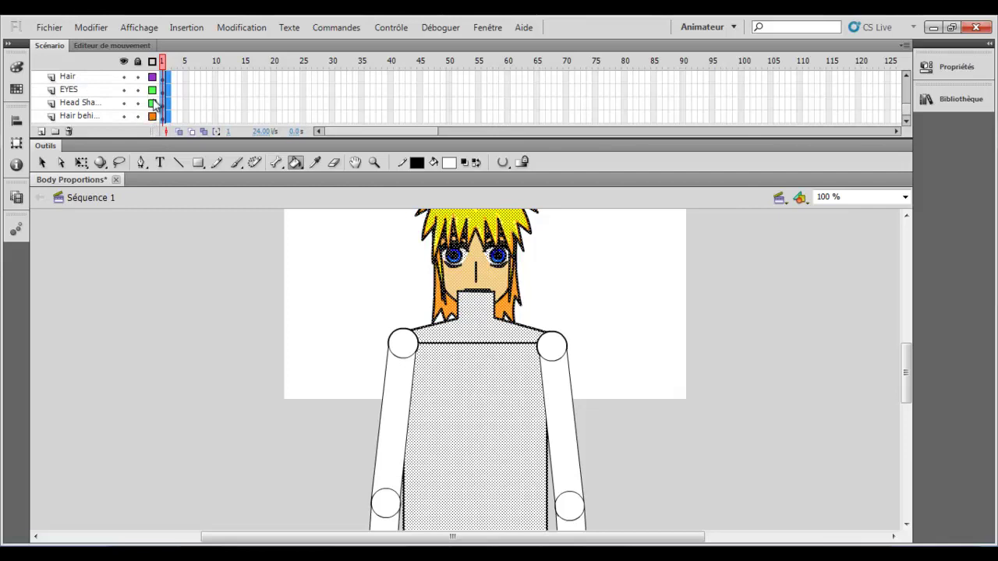
left_click_drag(106, 86, 114, 36)
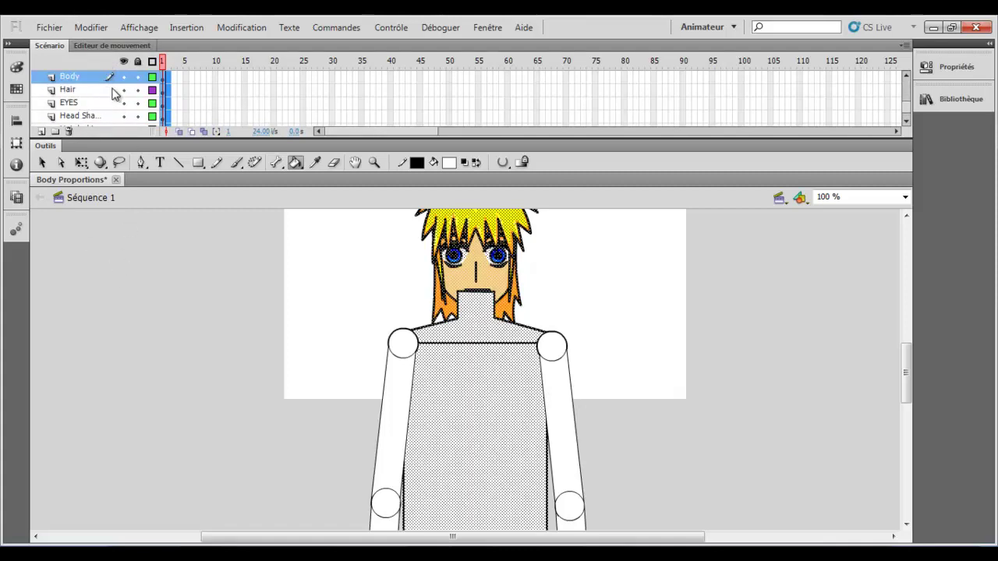
mouse_move(89, 82)
left_mouse_down()
mouse_move(97, 142)
mouse_move(75, 132)
left_mouse_up()
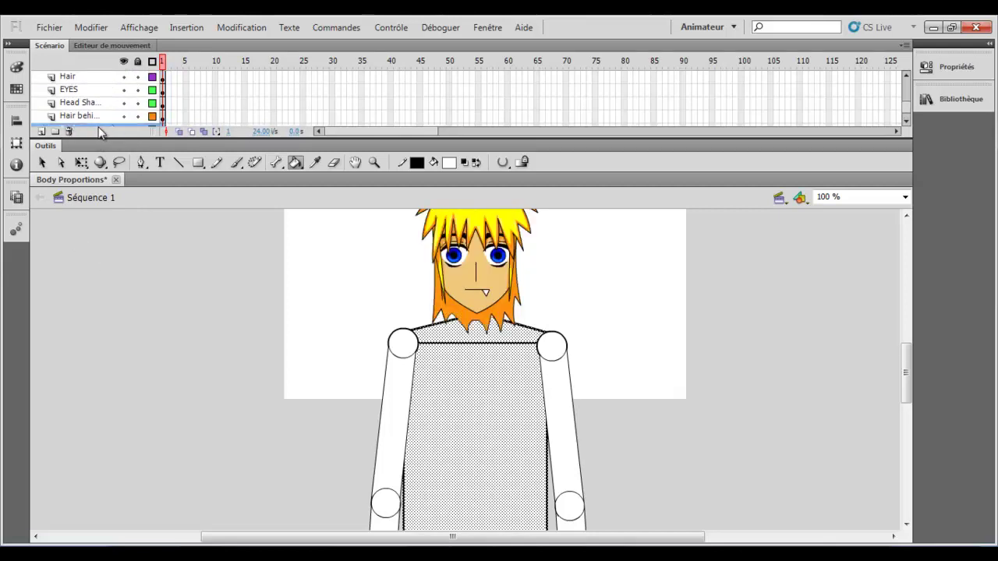
left_click_drag(102, 129, 99, 121)
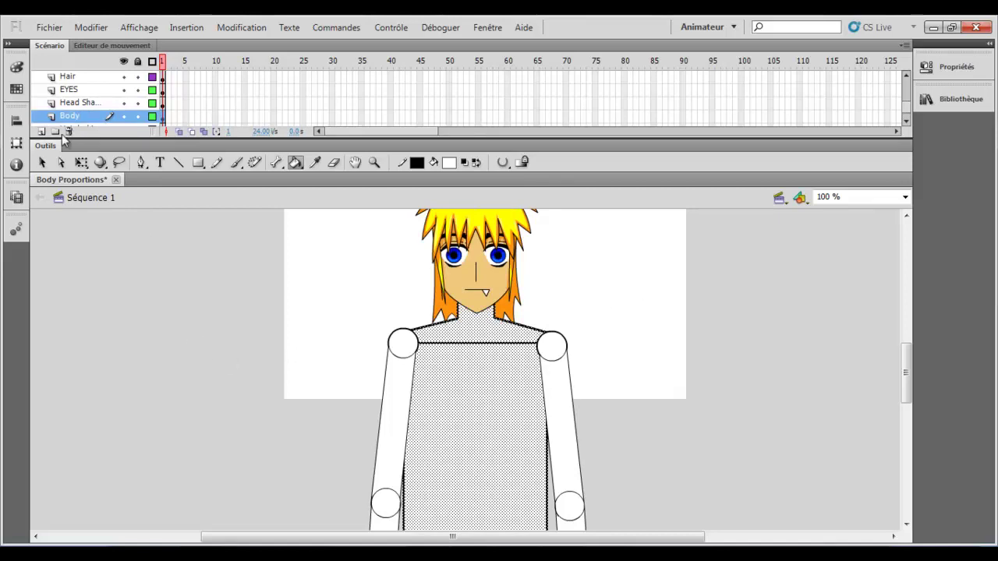
Zoom the stage out to 50% so the whole figure fits.
left_click(41, 162)
left_click(159, 279)
scroll(165, 279, "down", 5)
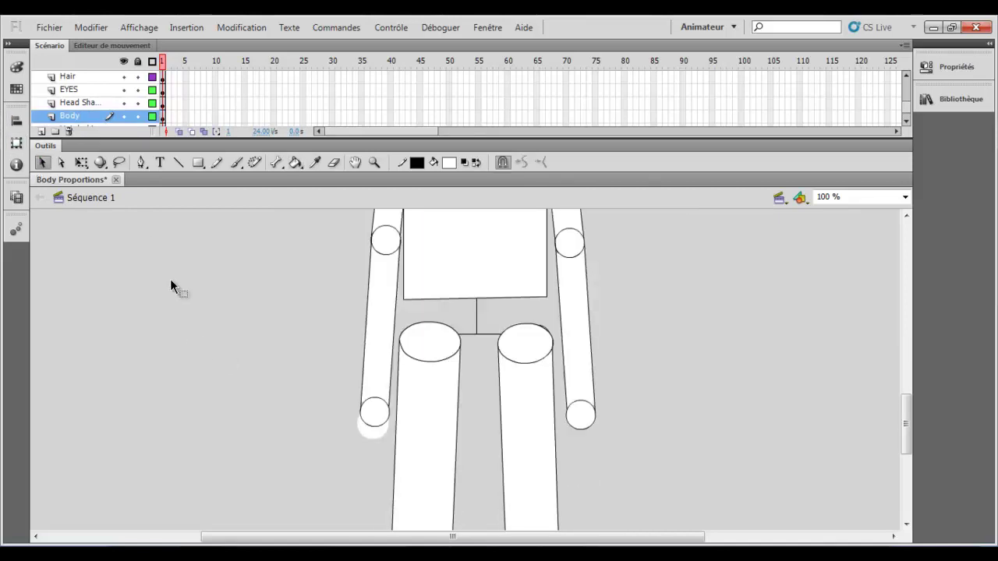
scroll(167, 271, "down", 5)
scroll(166, 271, "up", 5)
scroll(167, 268, "down", 1)
left_click(905, 197)
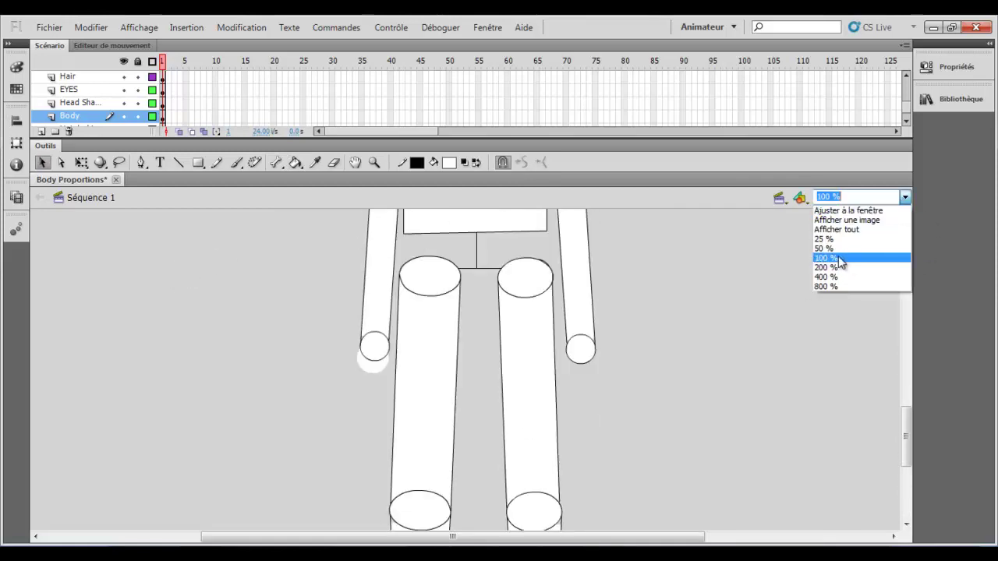
left_click(836, 254)
left_click(904, 197)
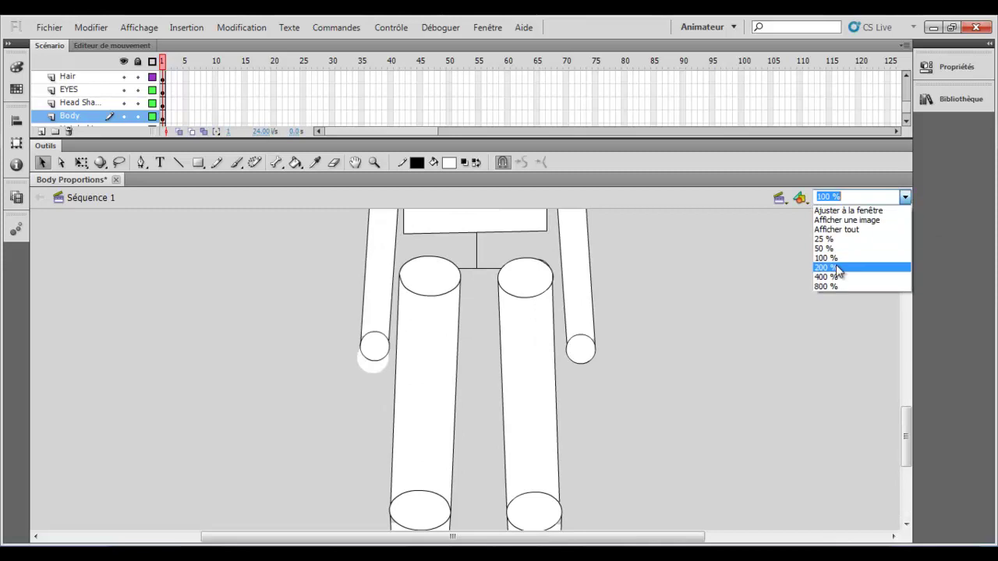
left_click(825, 250)
Marquee-select the entire character, from head and hair down to the ankles.
scroll(542, 289, "up", 5)
scroll(542, 289, "down", 5)
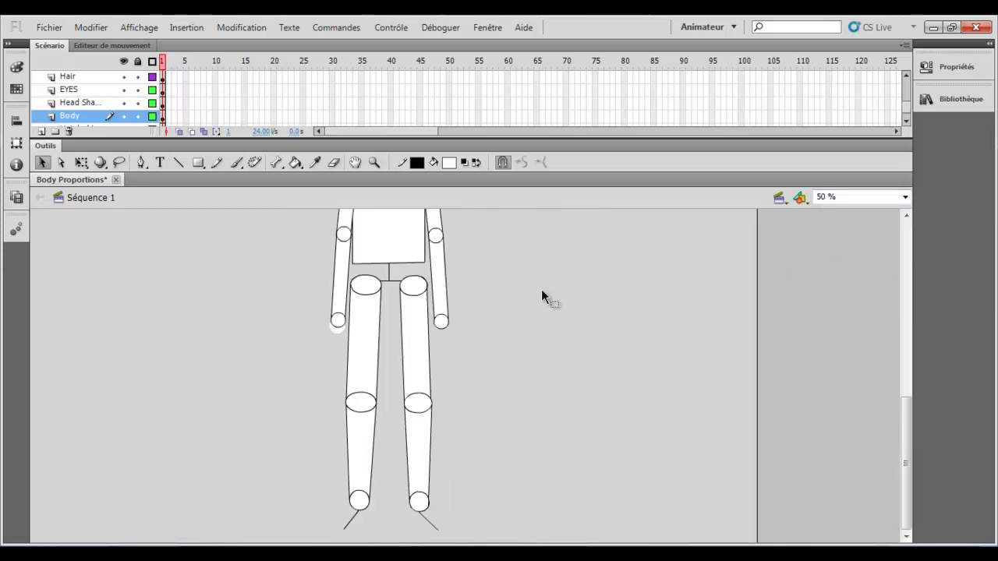
scroll(538, 290, "up", 5)
scroll(538, 291, "down", 5)
scroll(535, 267, "up", 5)
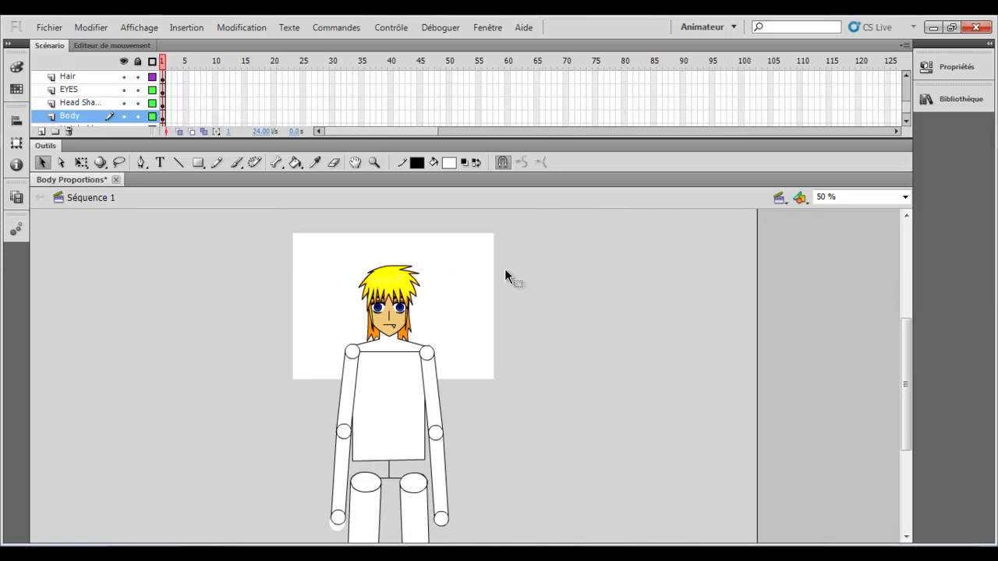
scroll(504, 273, "down", 5)
scroll(502, 274, "up", 5)
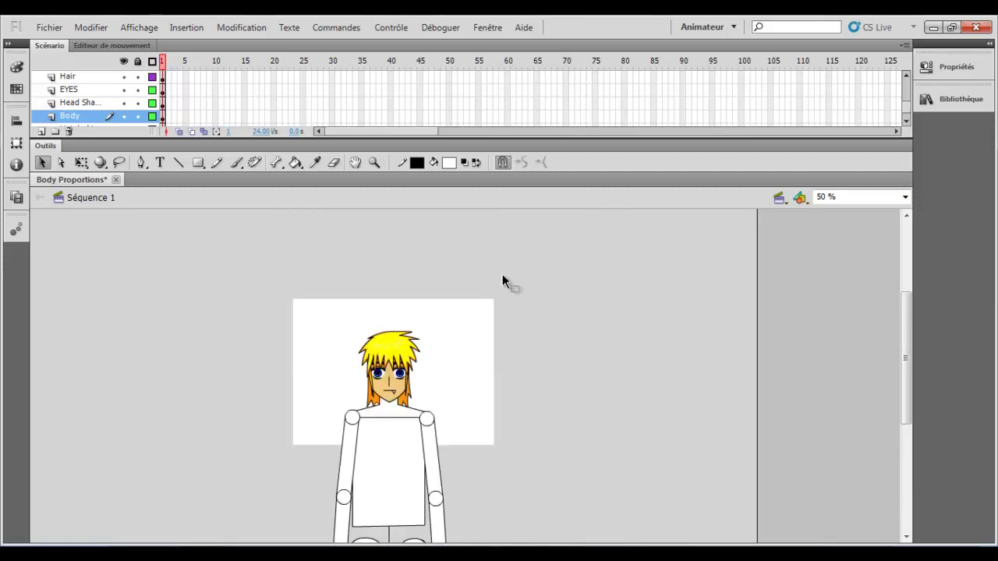
scroll(499, 278, "down", 5)
scroll(494, 285, "down", 2)
scroll(492, 286, "up", 5)
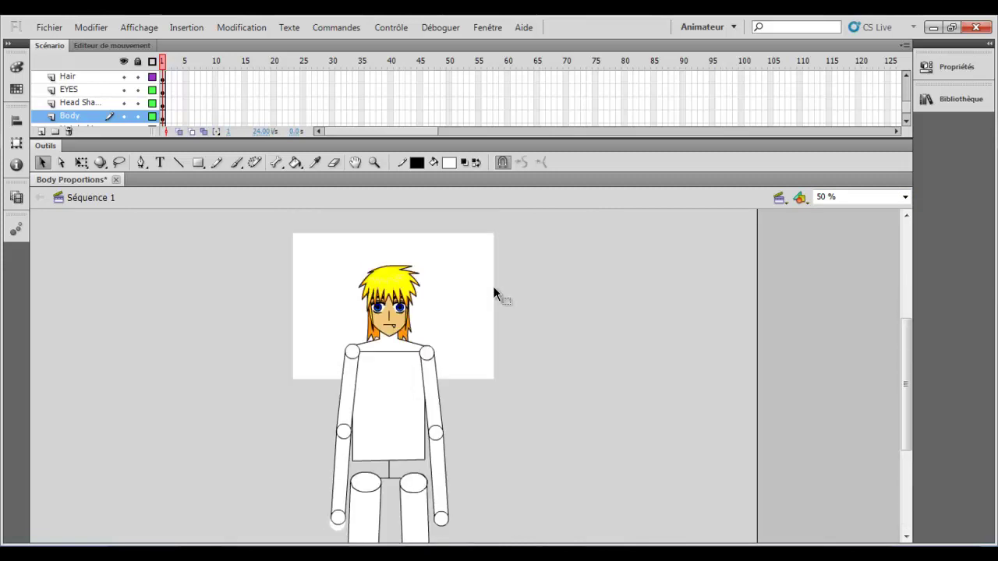
scroll(492, 286, "down", 4)
scroll(491, 286, "up", 3)
scroll(491, 286, "down", 5)
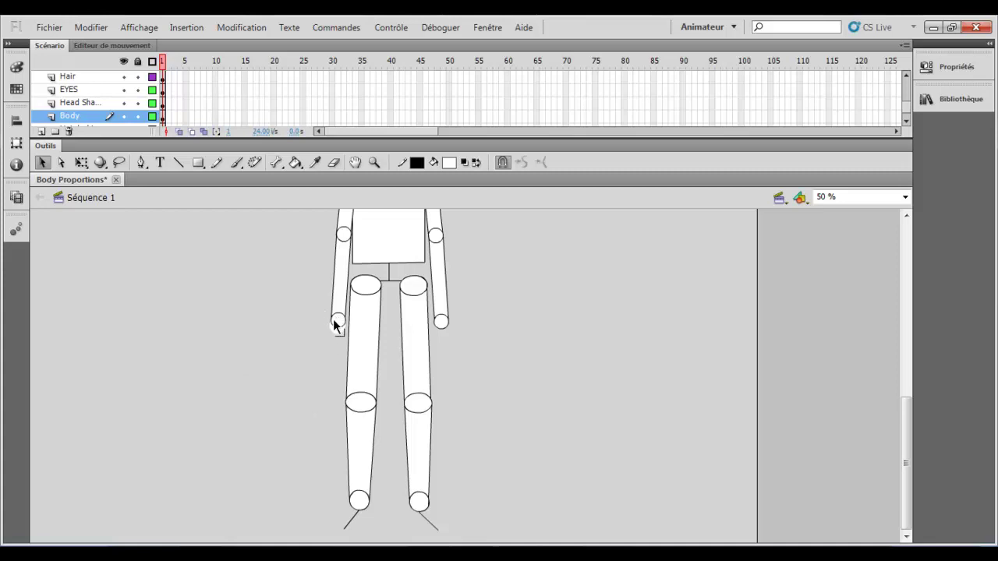
left_click_drag(301, 314, 322, 360)
scroll(395, 352, "up", 5)
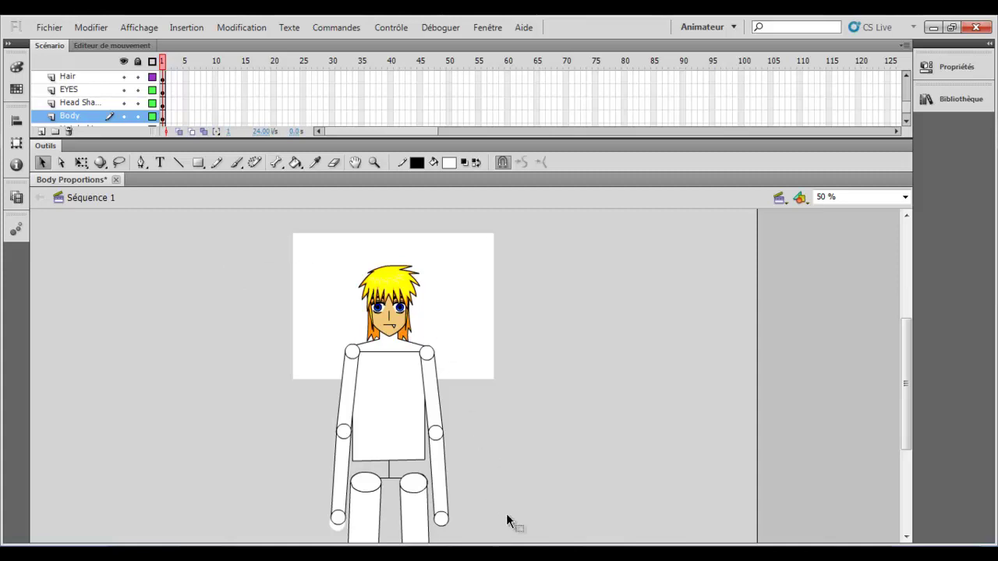
left_click_drag(506, 519, 519, 541)
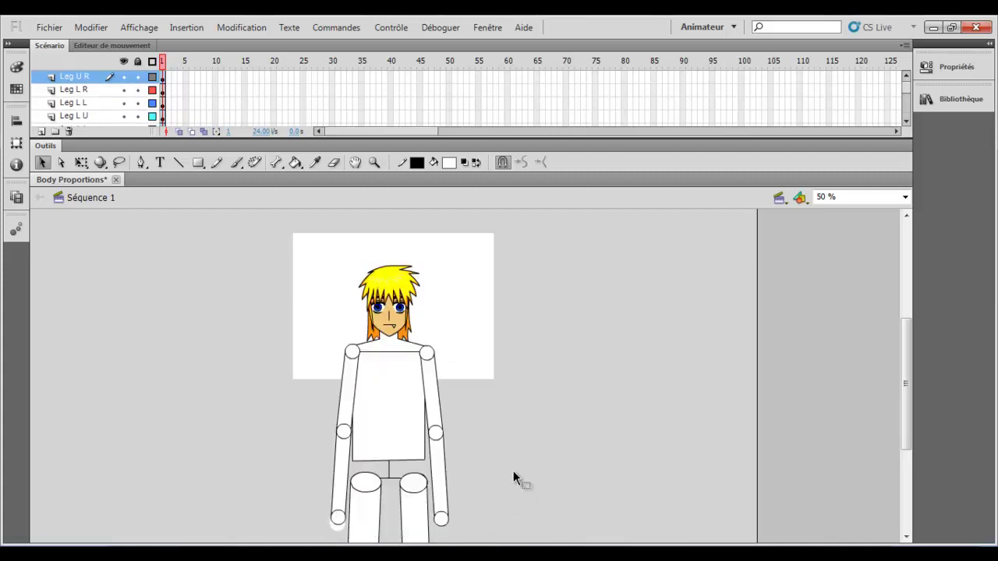